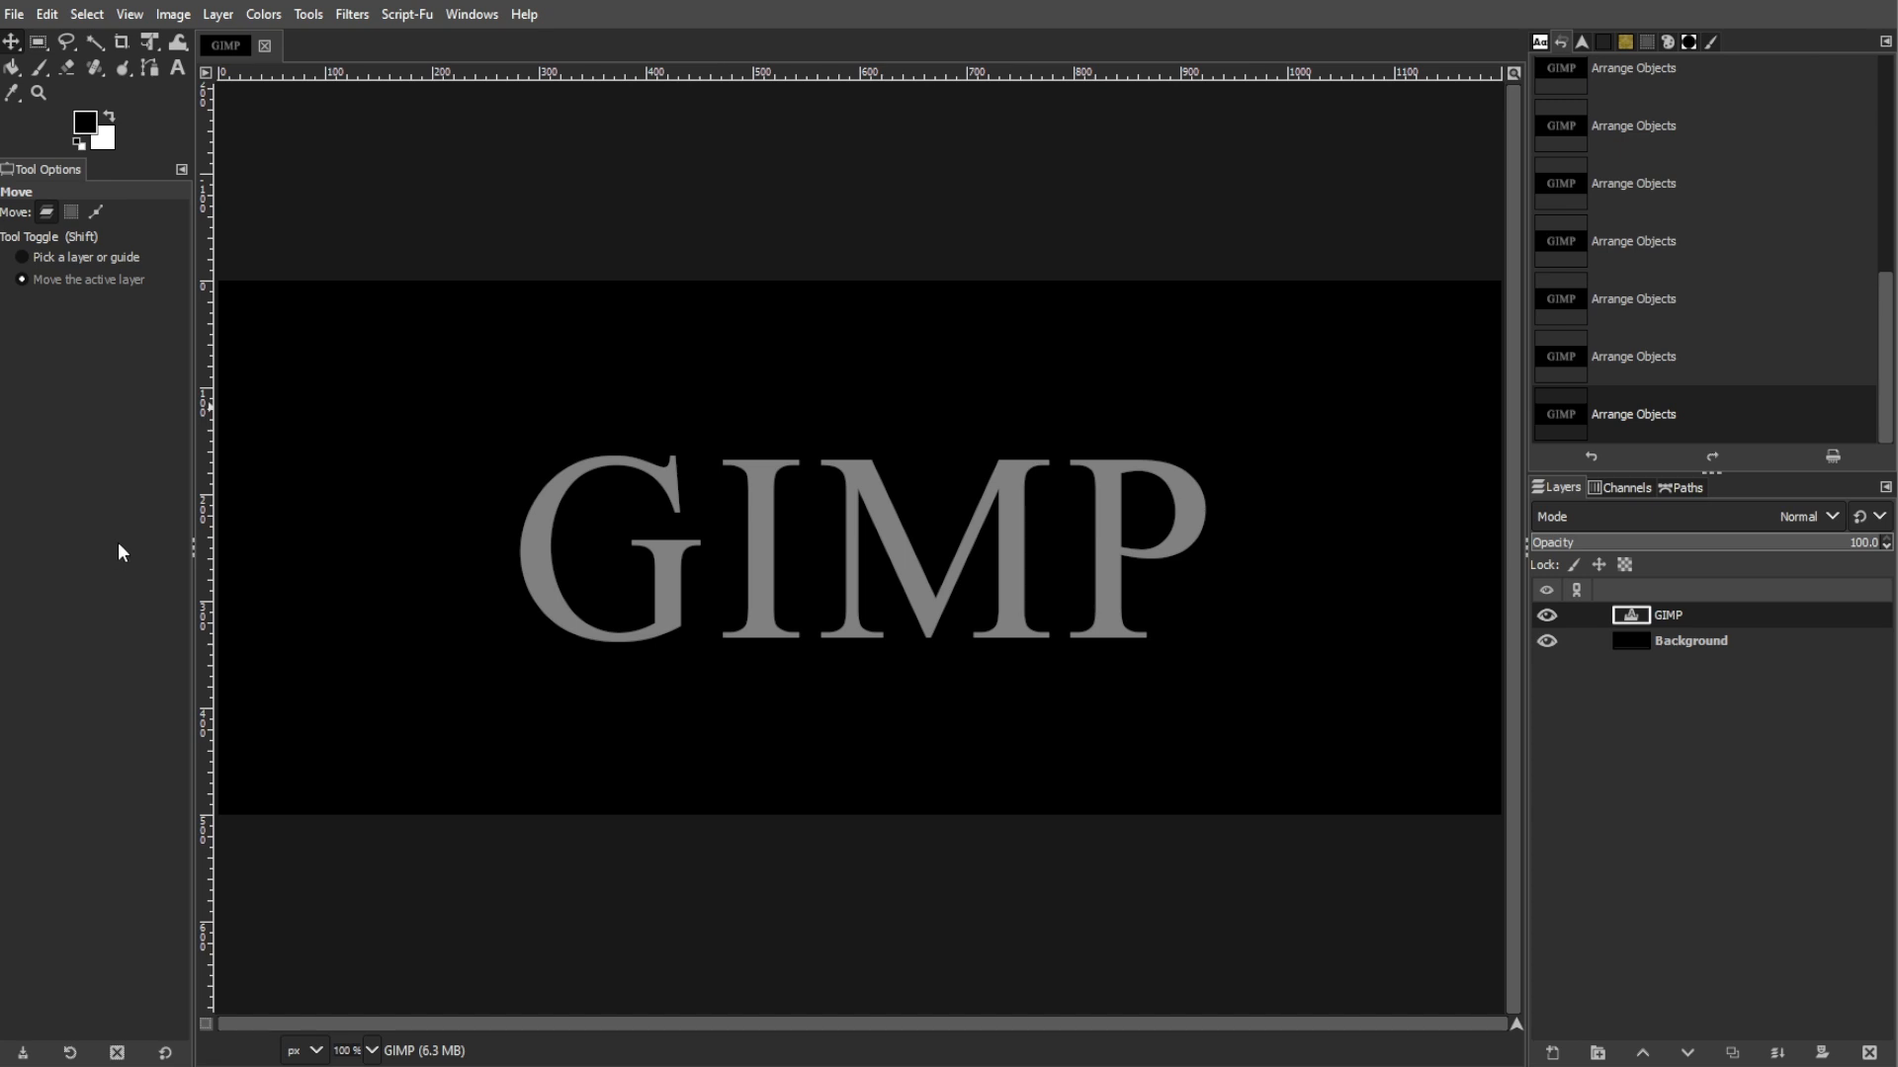
- Resize the GIMP text layer to the image size and select the letters from the layer's alpha
click(220, 16)
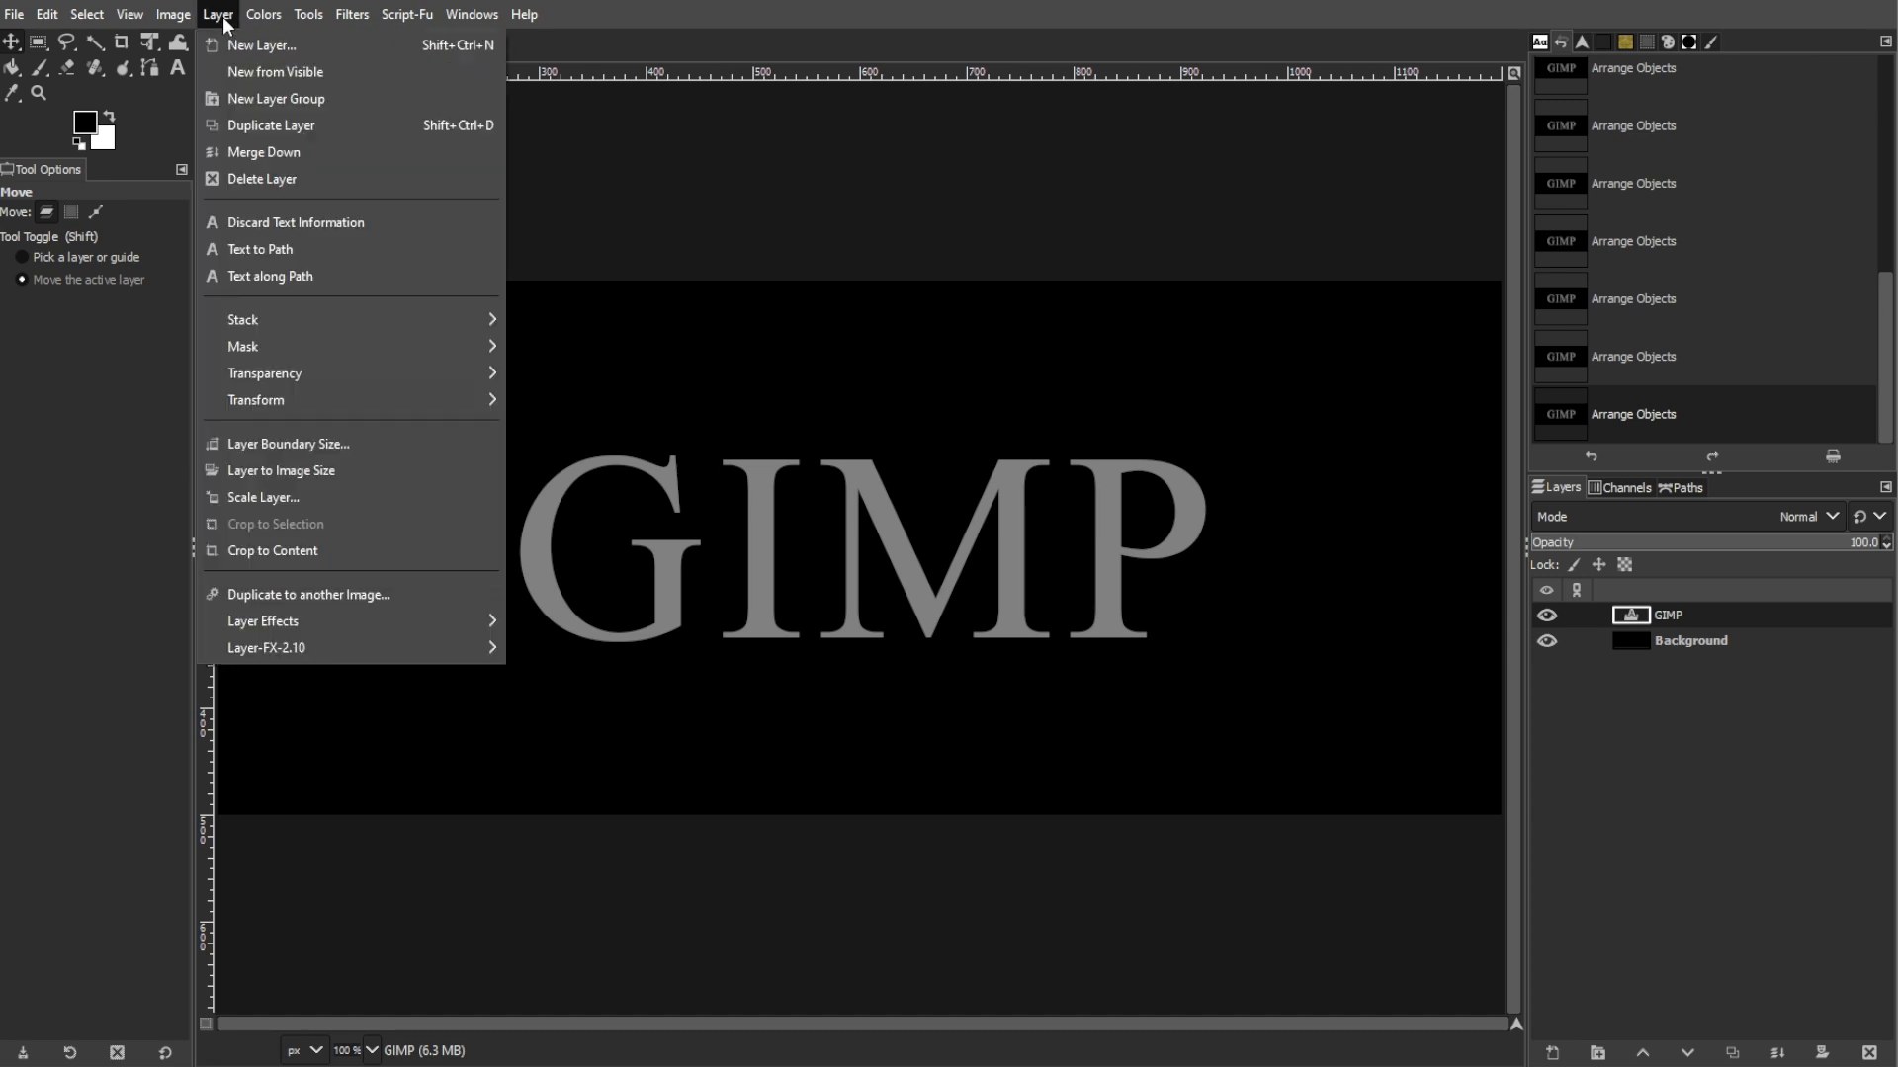
click(255, 475)
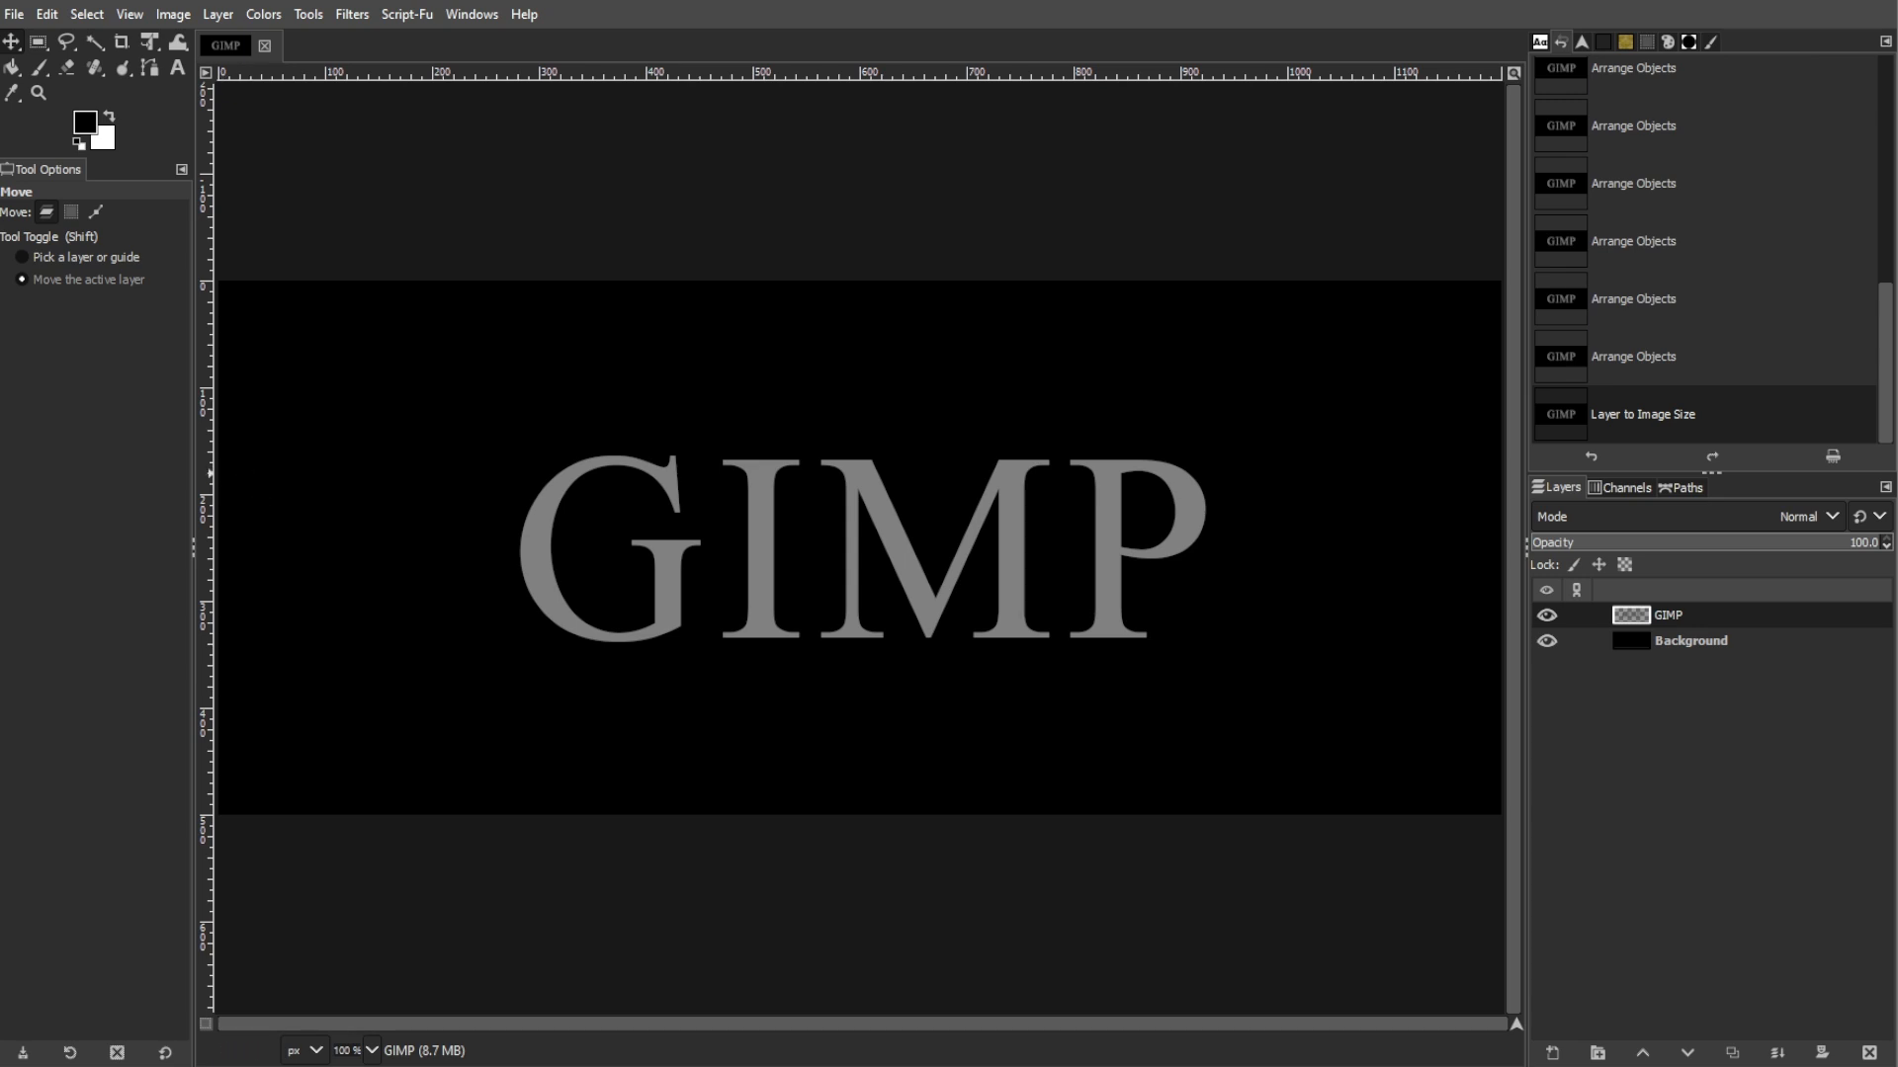
right_click(1690, 615)
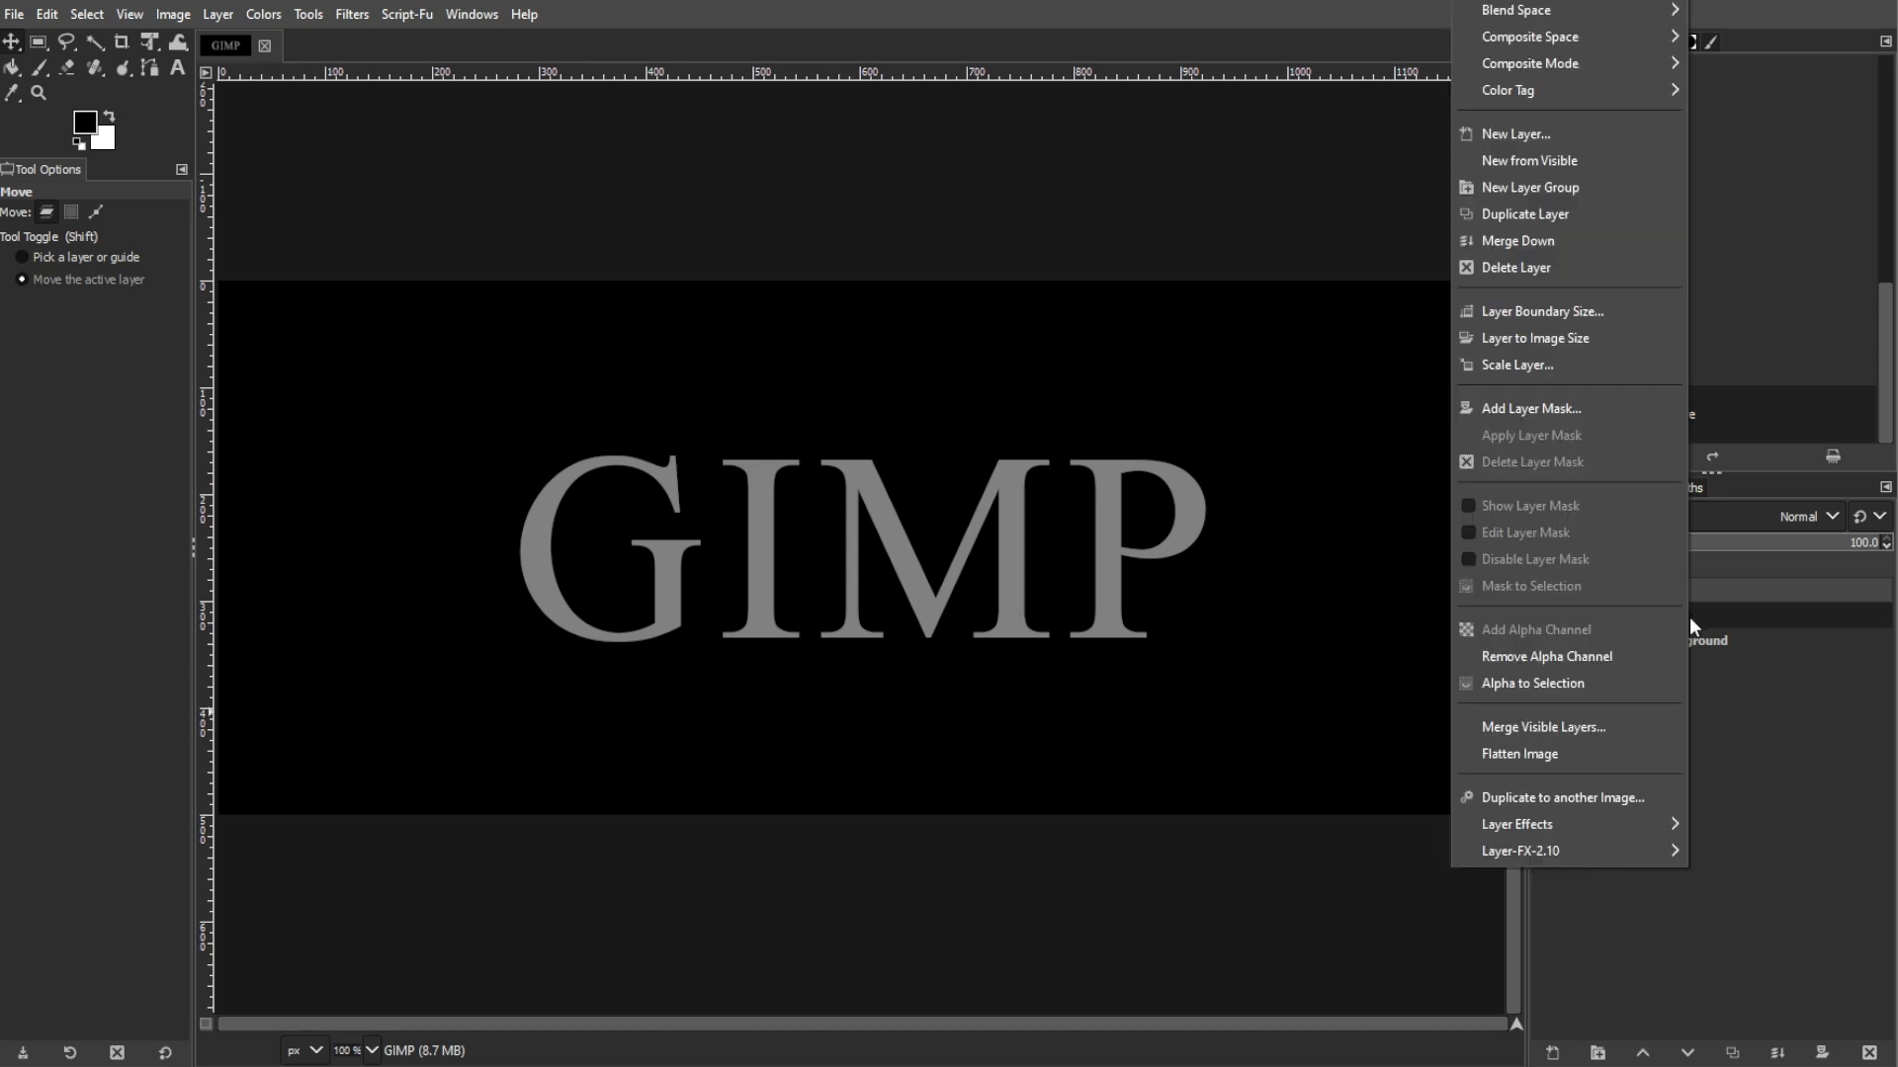
click(1603, 685)
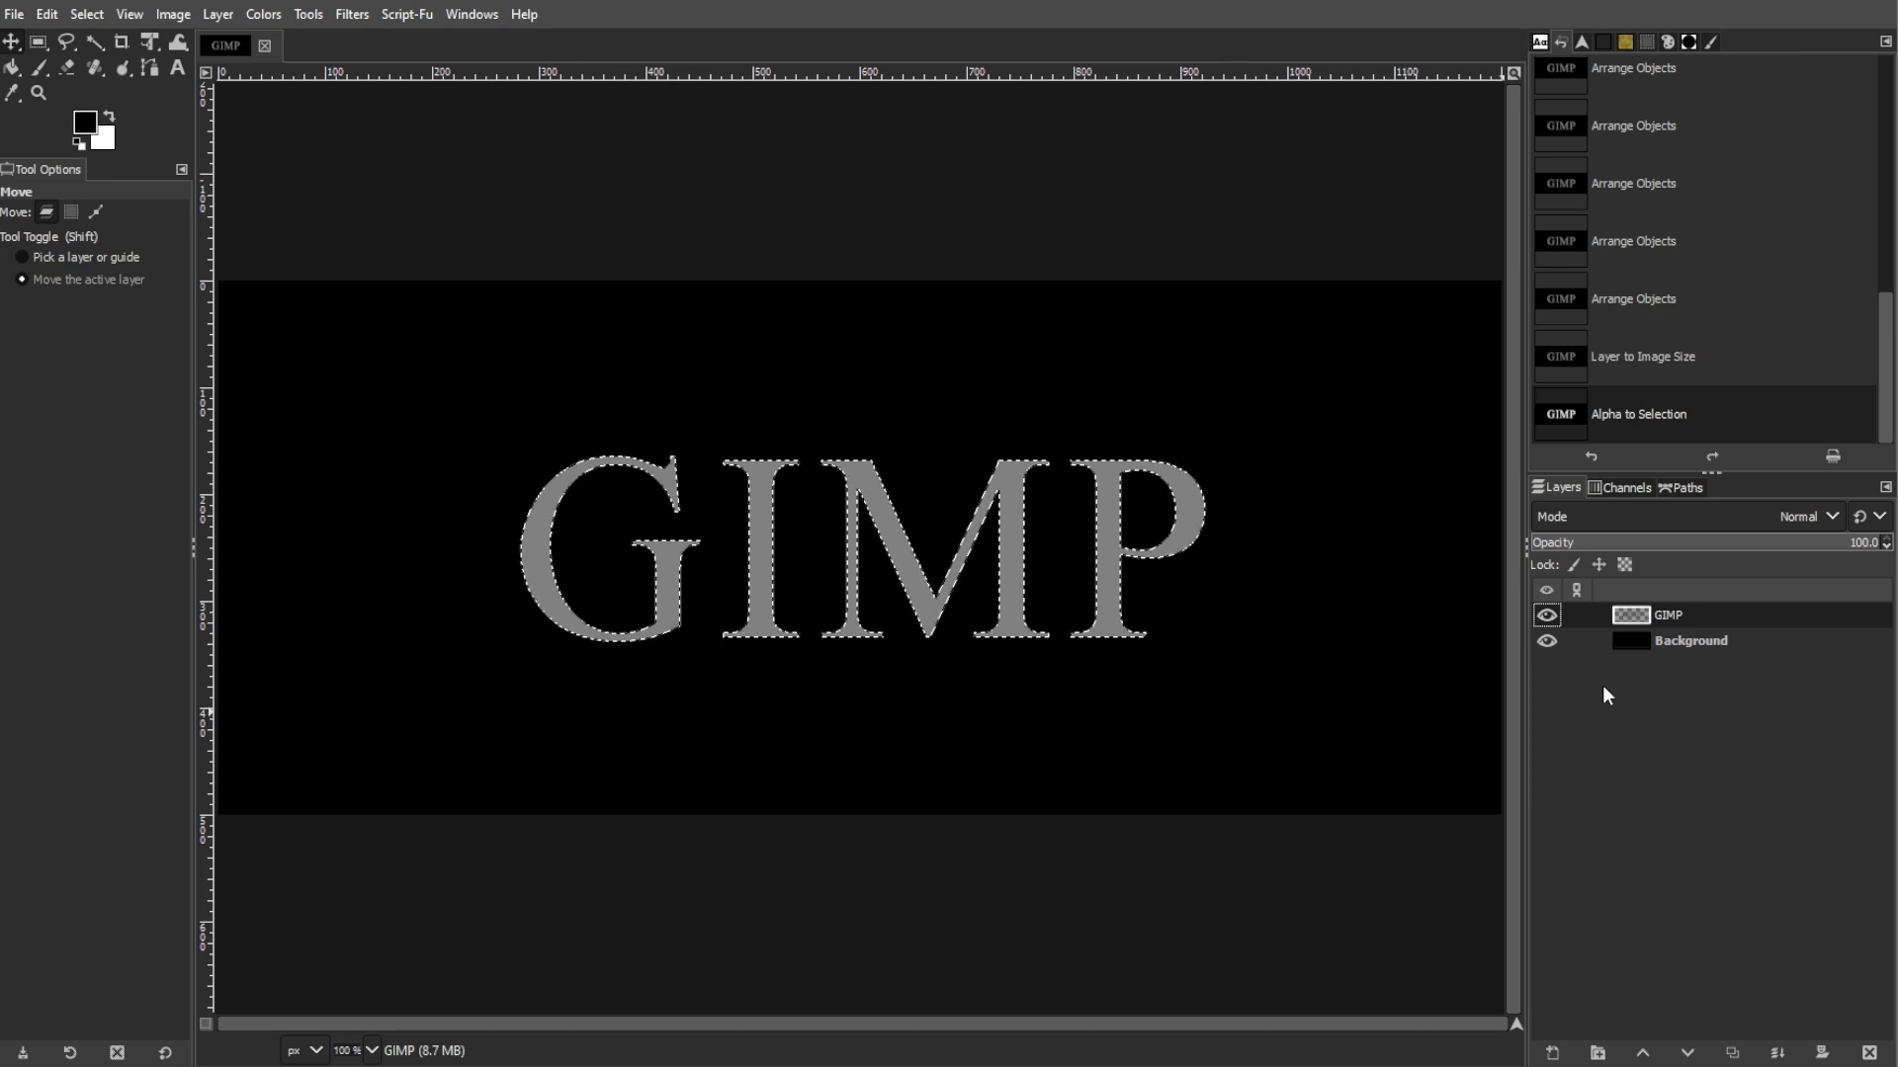
- Feather the letter selection by 15 px
click(87, 14)
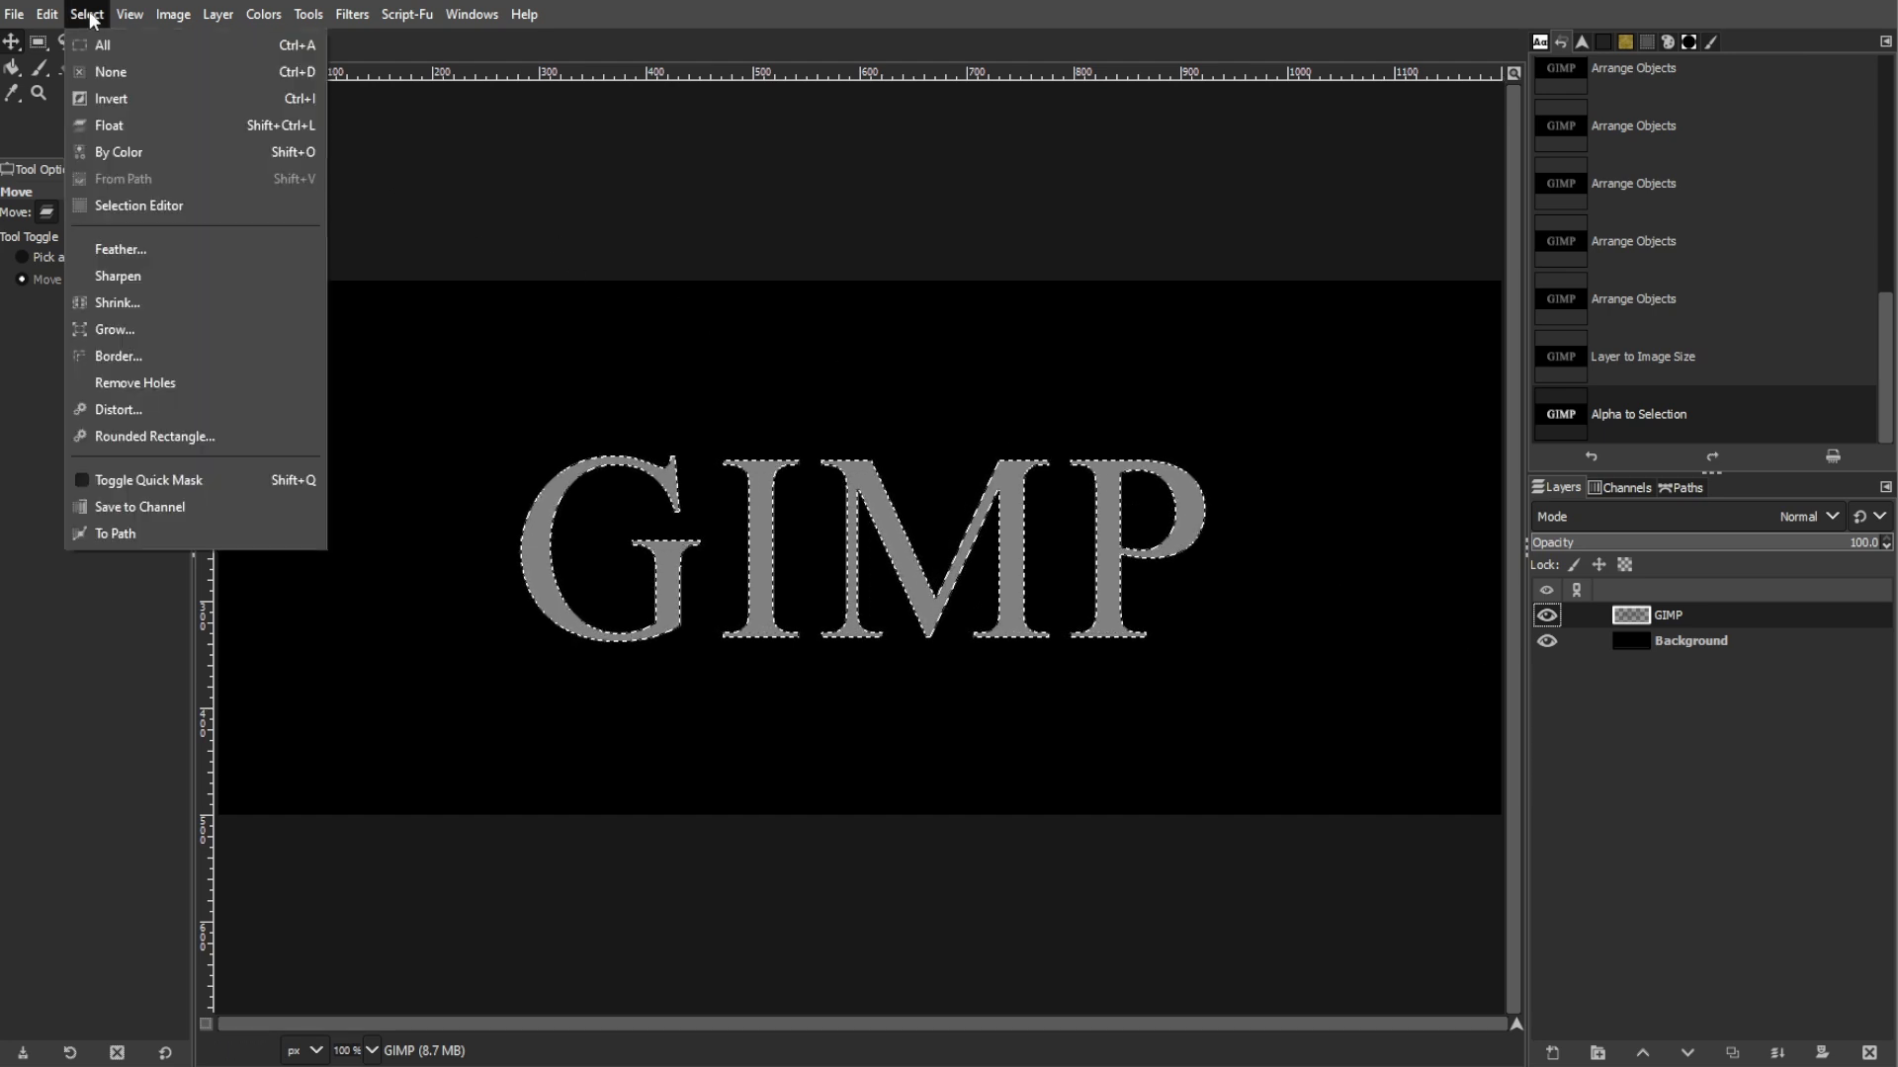
click(115, 259)
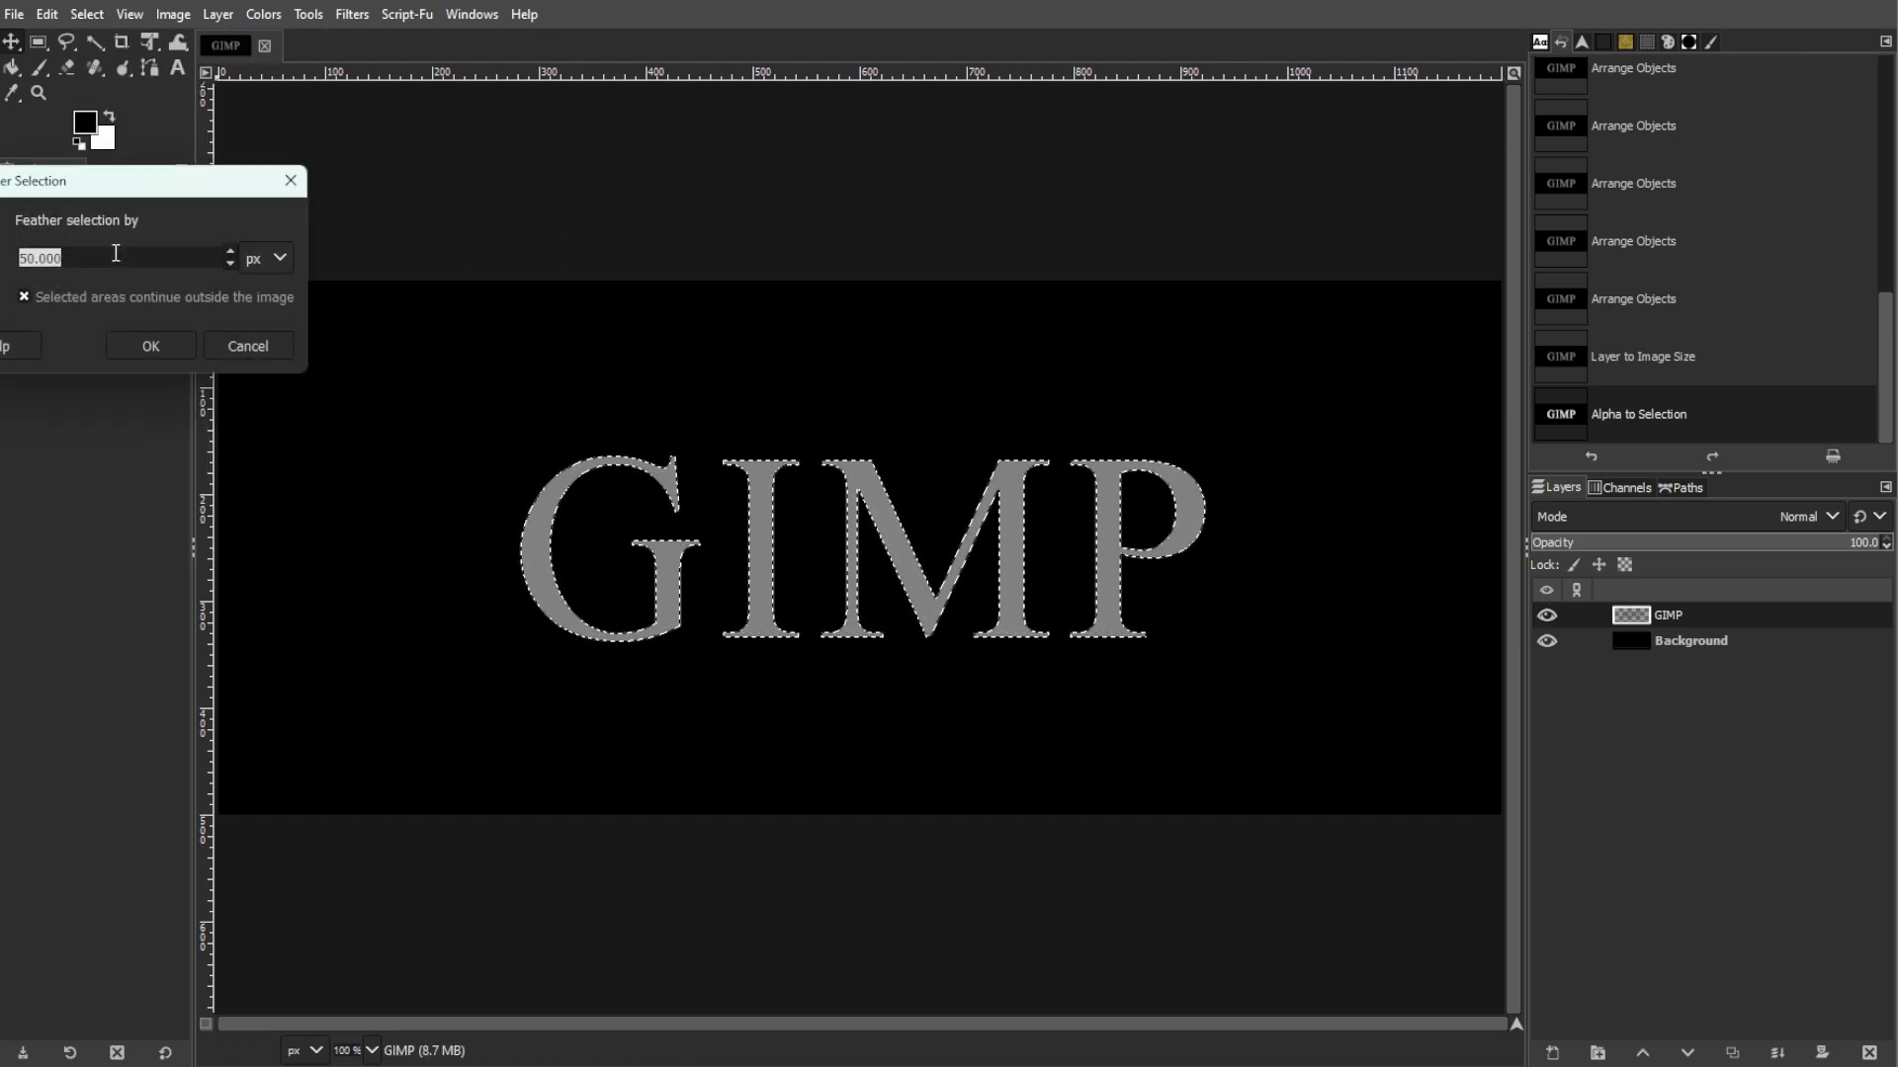
drag(105, 193, 512, 235)
text(15)
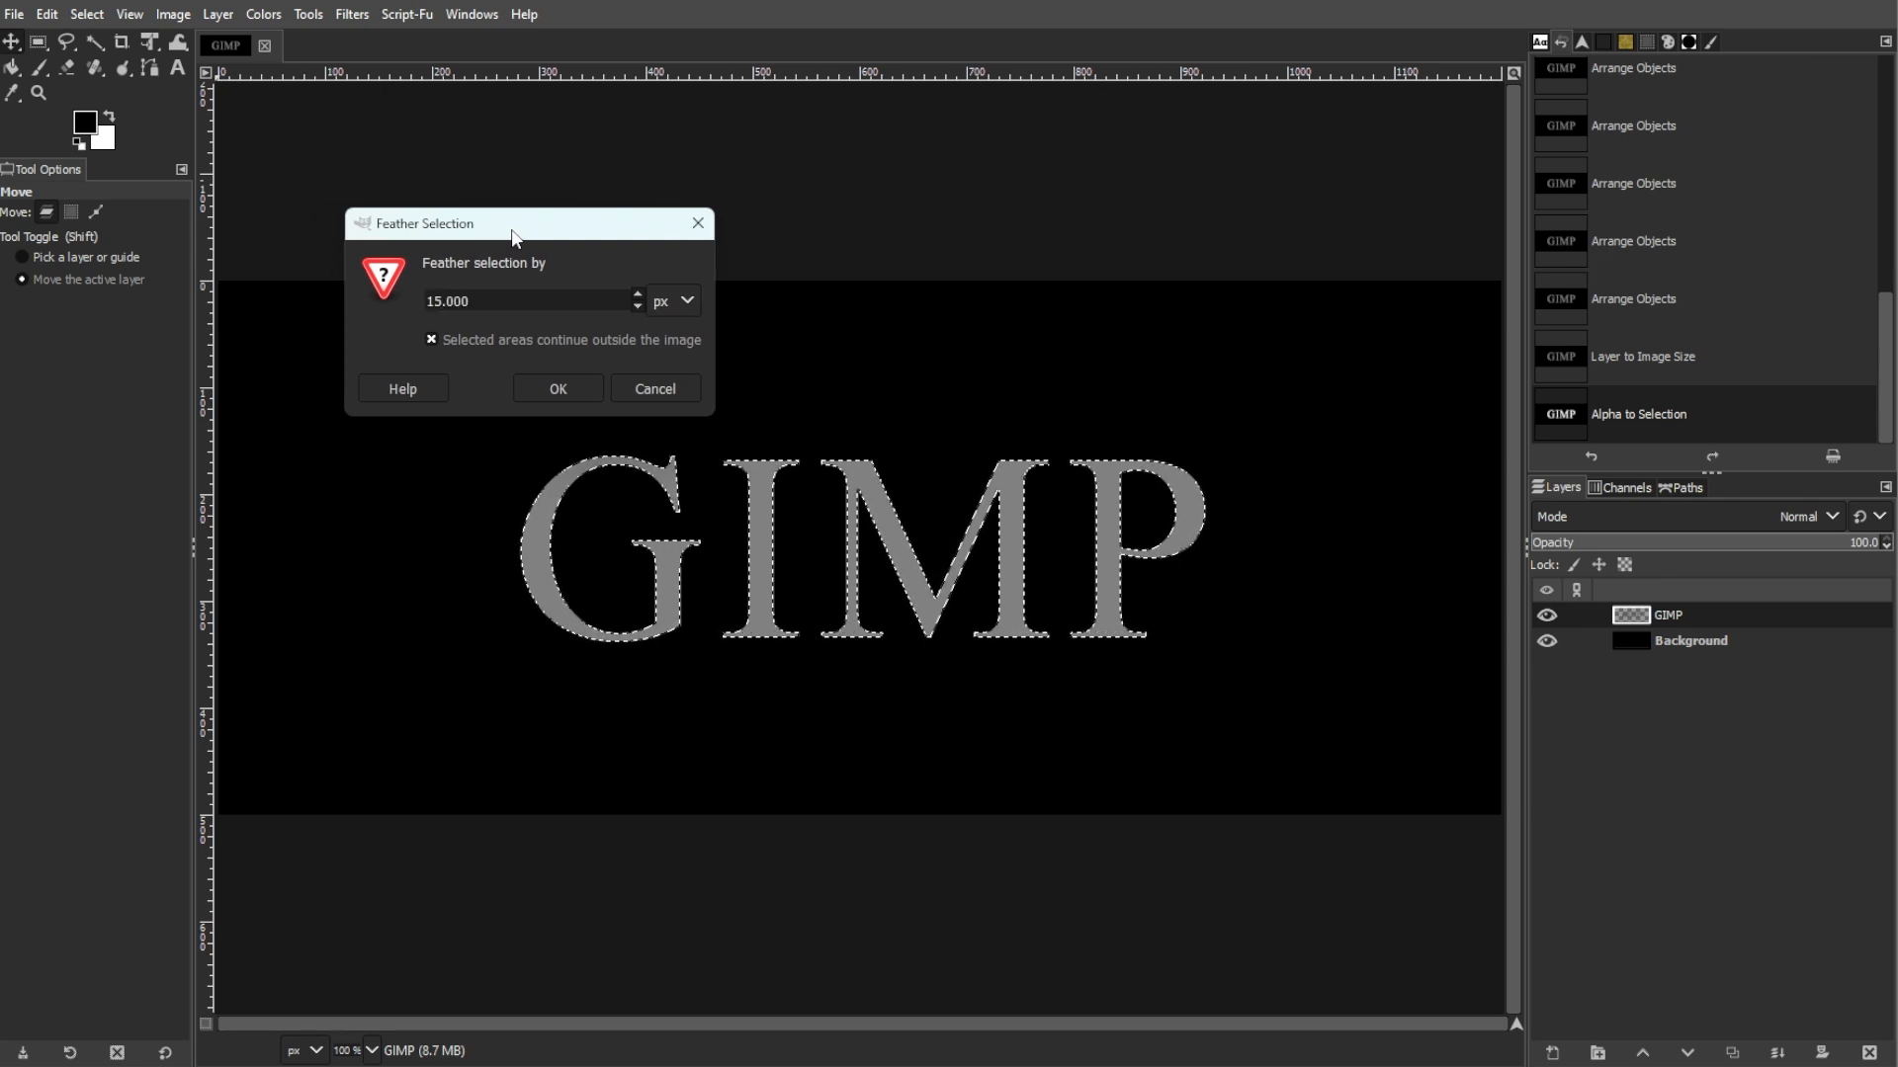
key(Return)
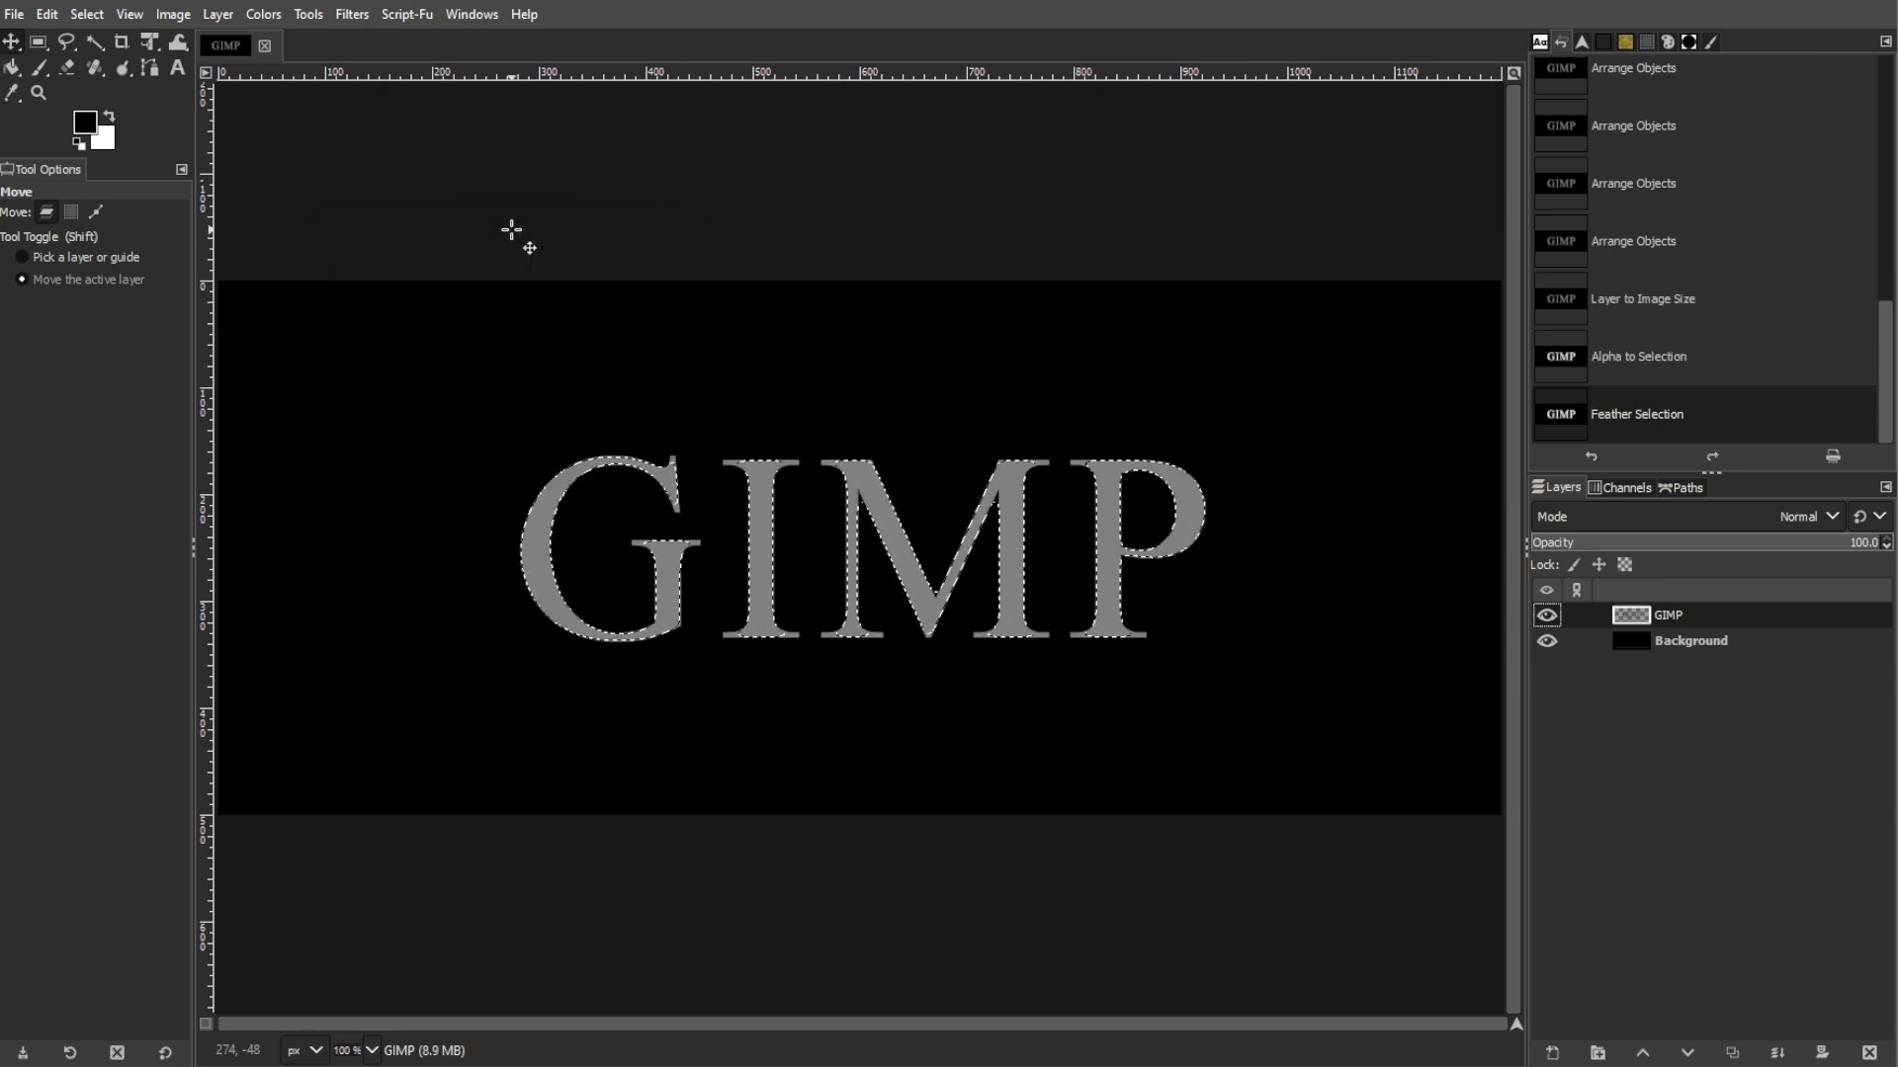
- Save the feathered selection to a channel and clear the selection
click(85, 14)
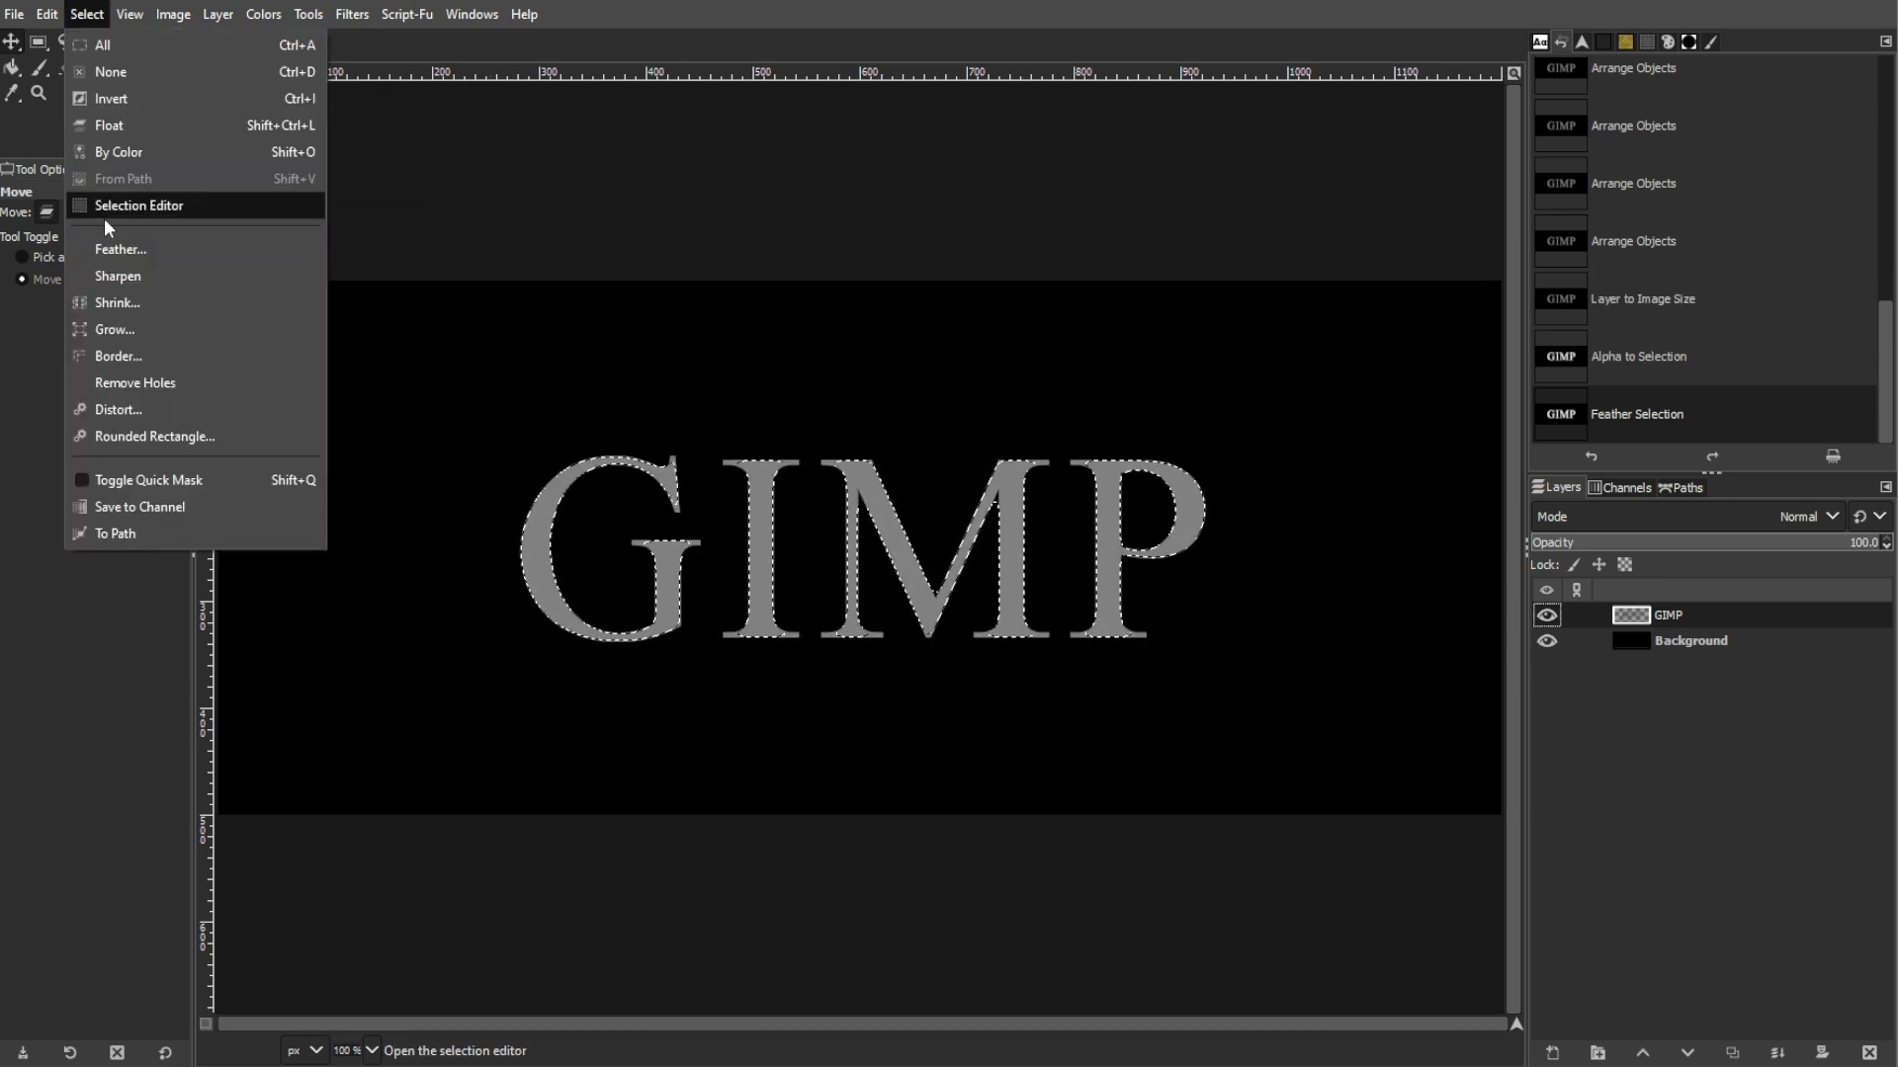
click(79, 508)
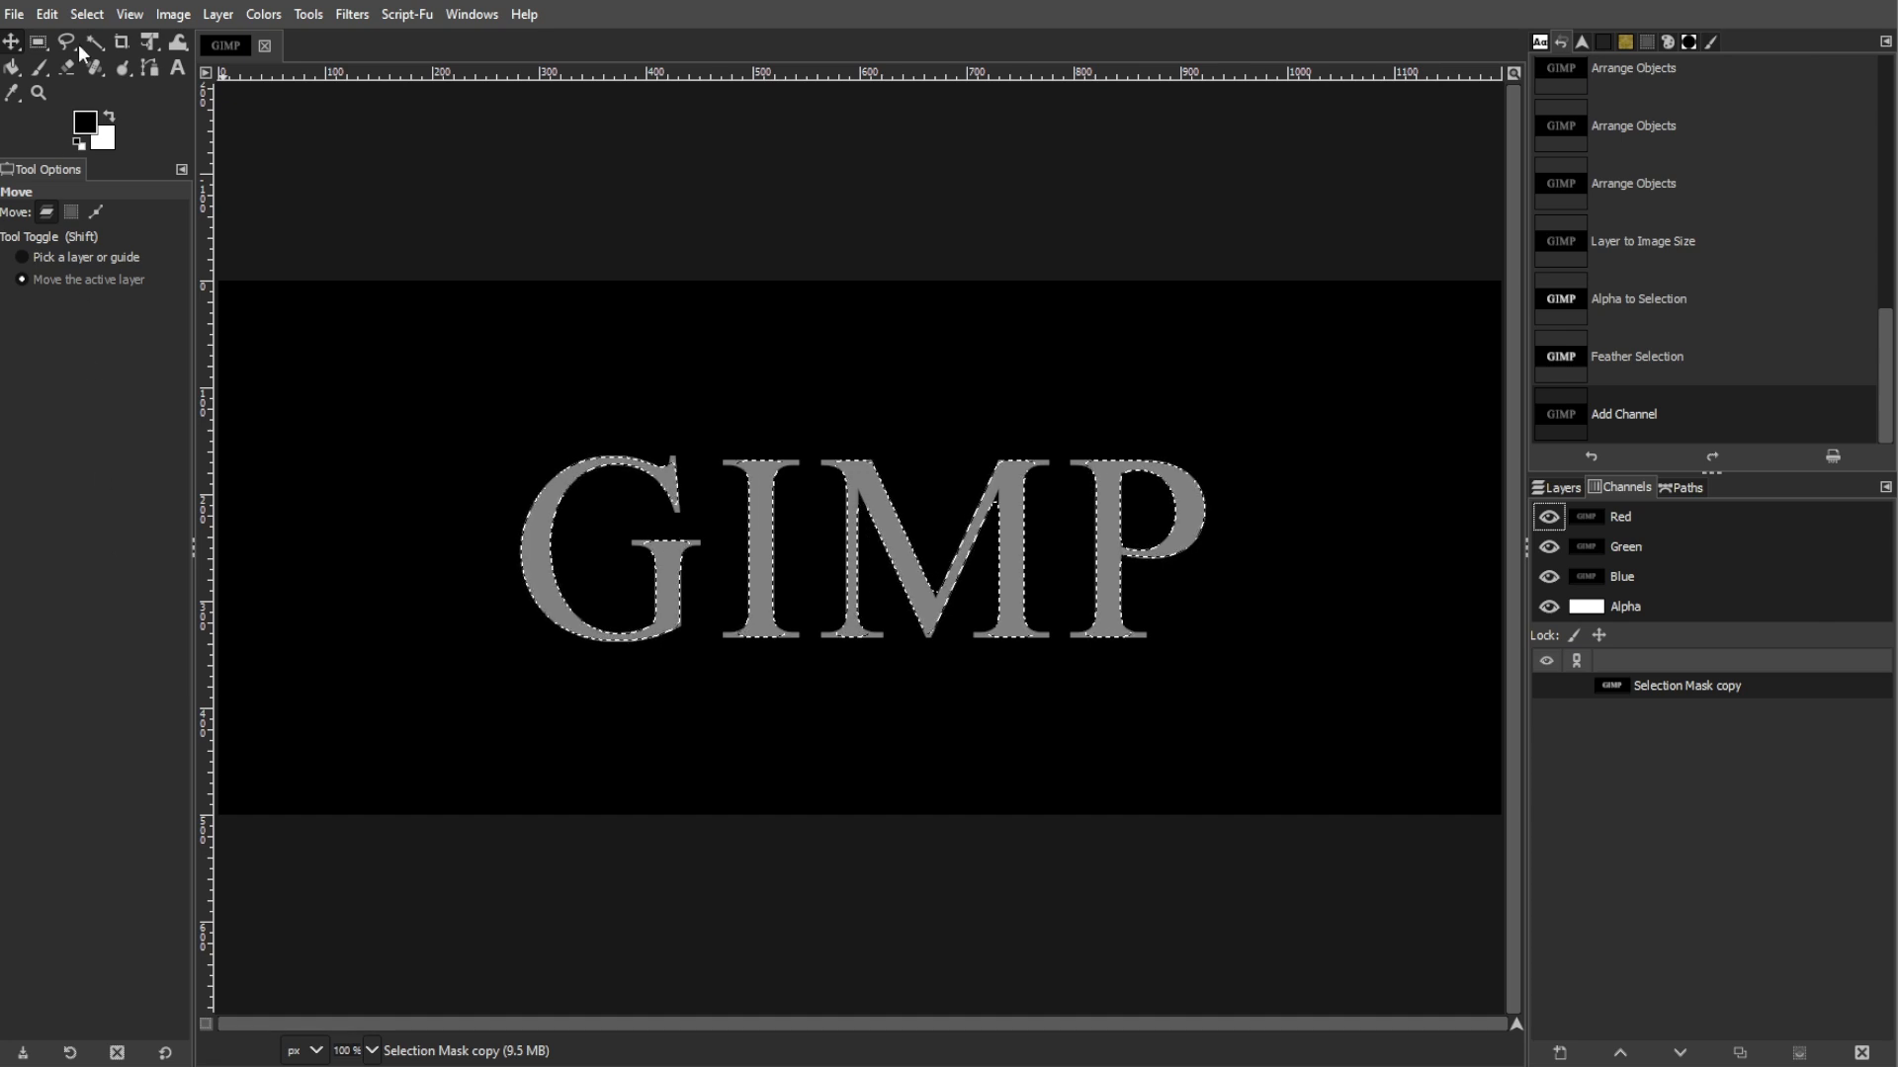
click(87, 14)
click(104, 67)
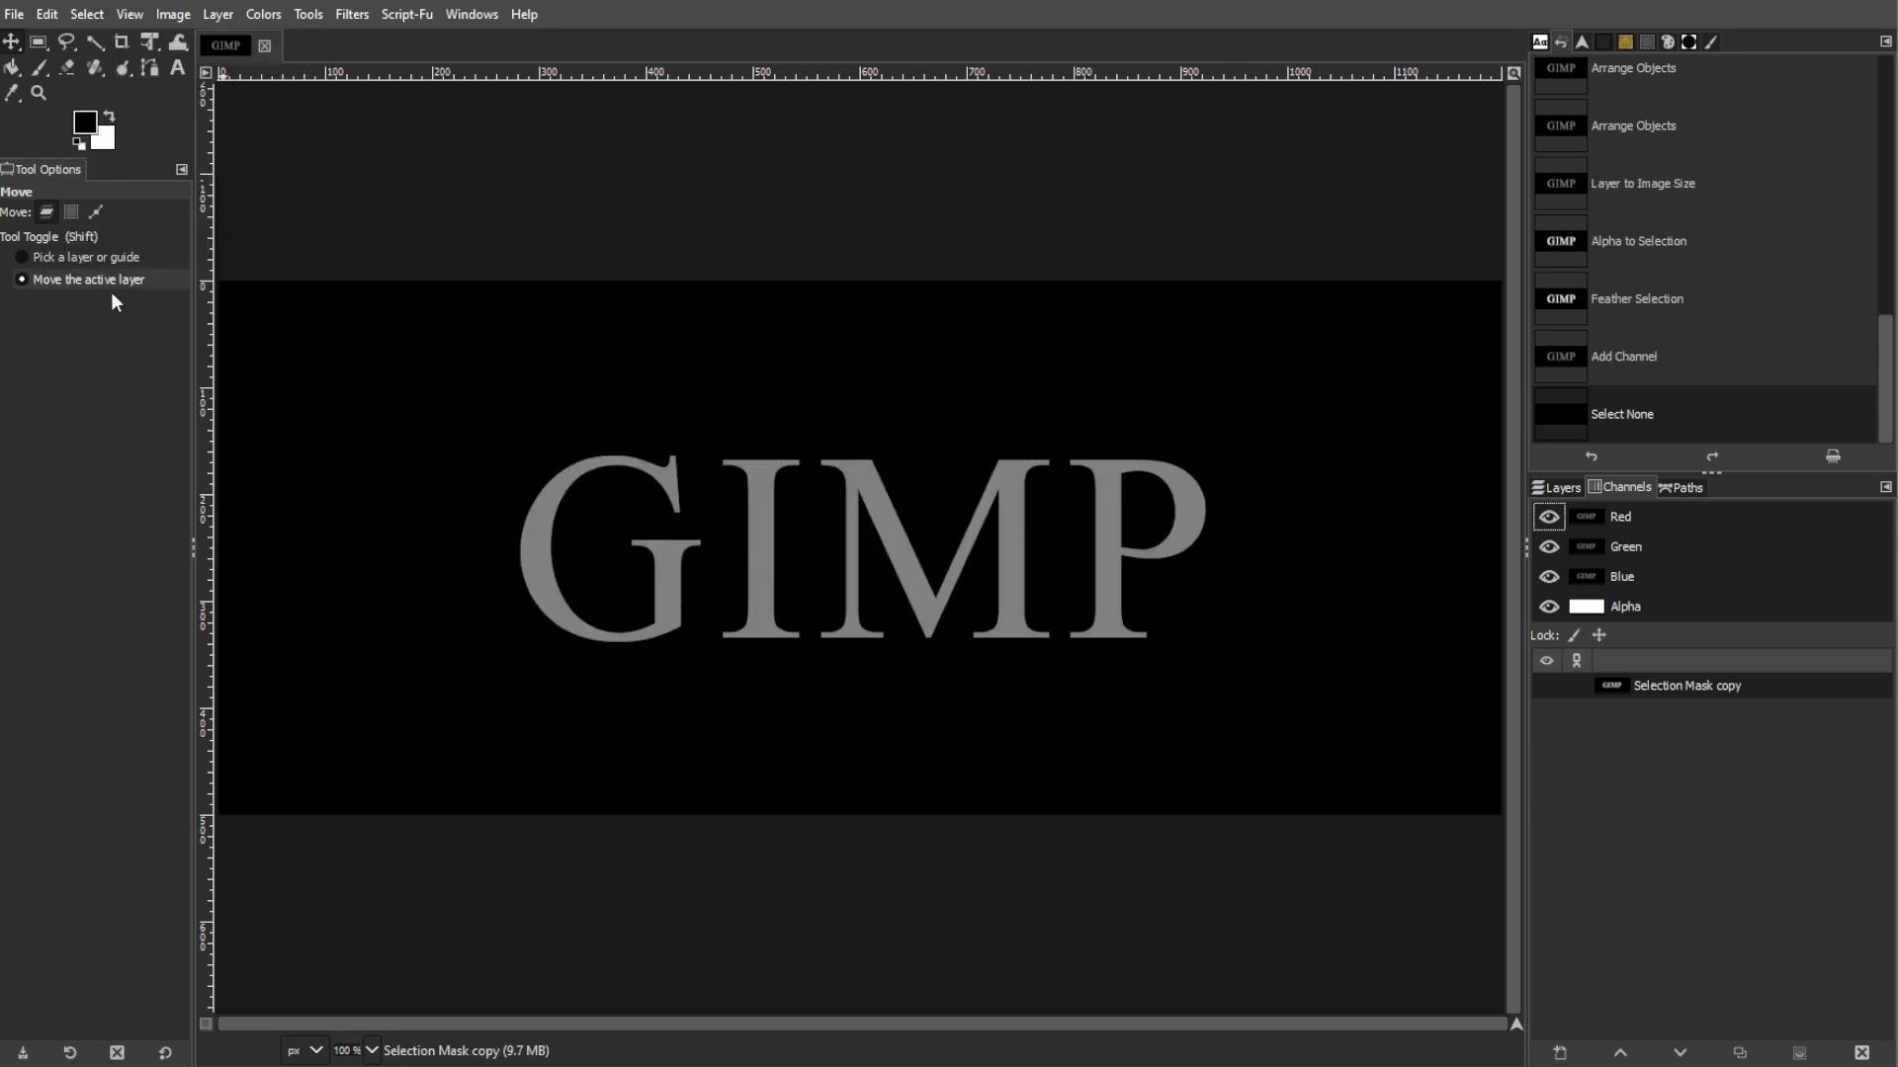
- Start a Bump Map filter on the GIMP text layer with the Selection Mask copy channel as its aux input
click(1561, 488)
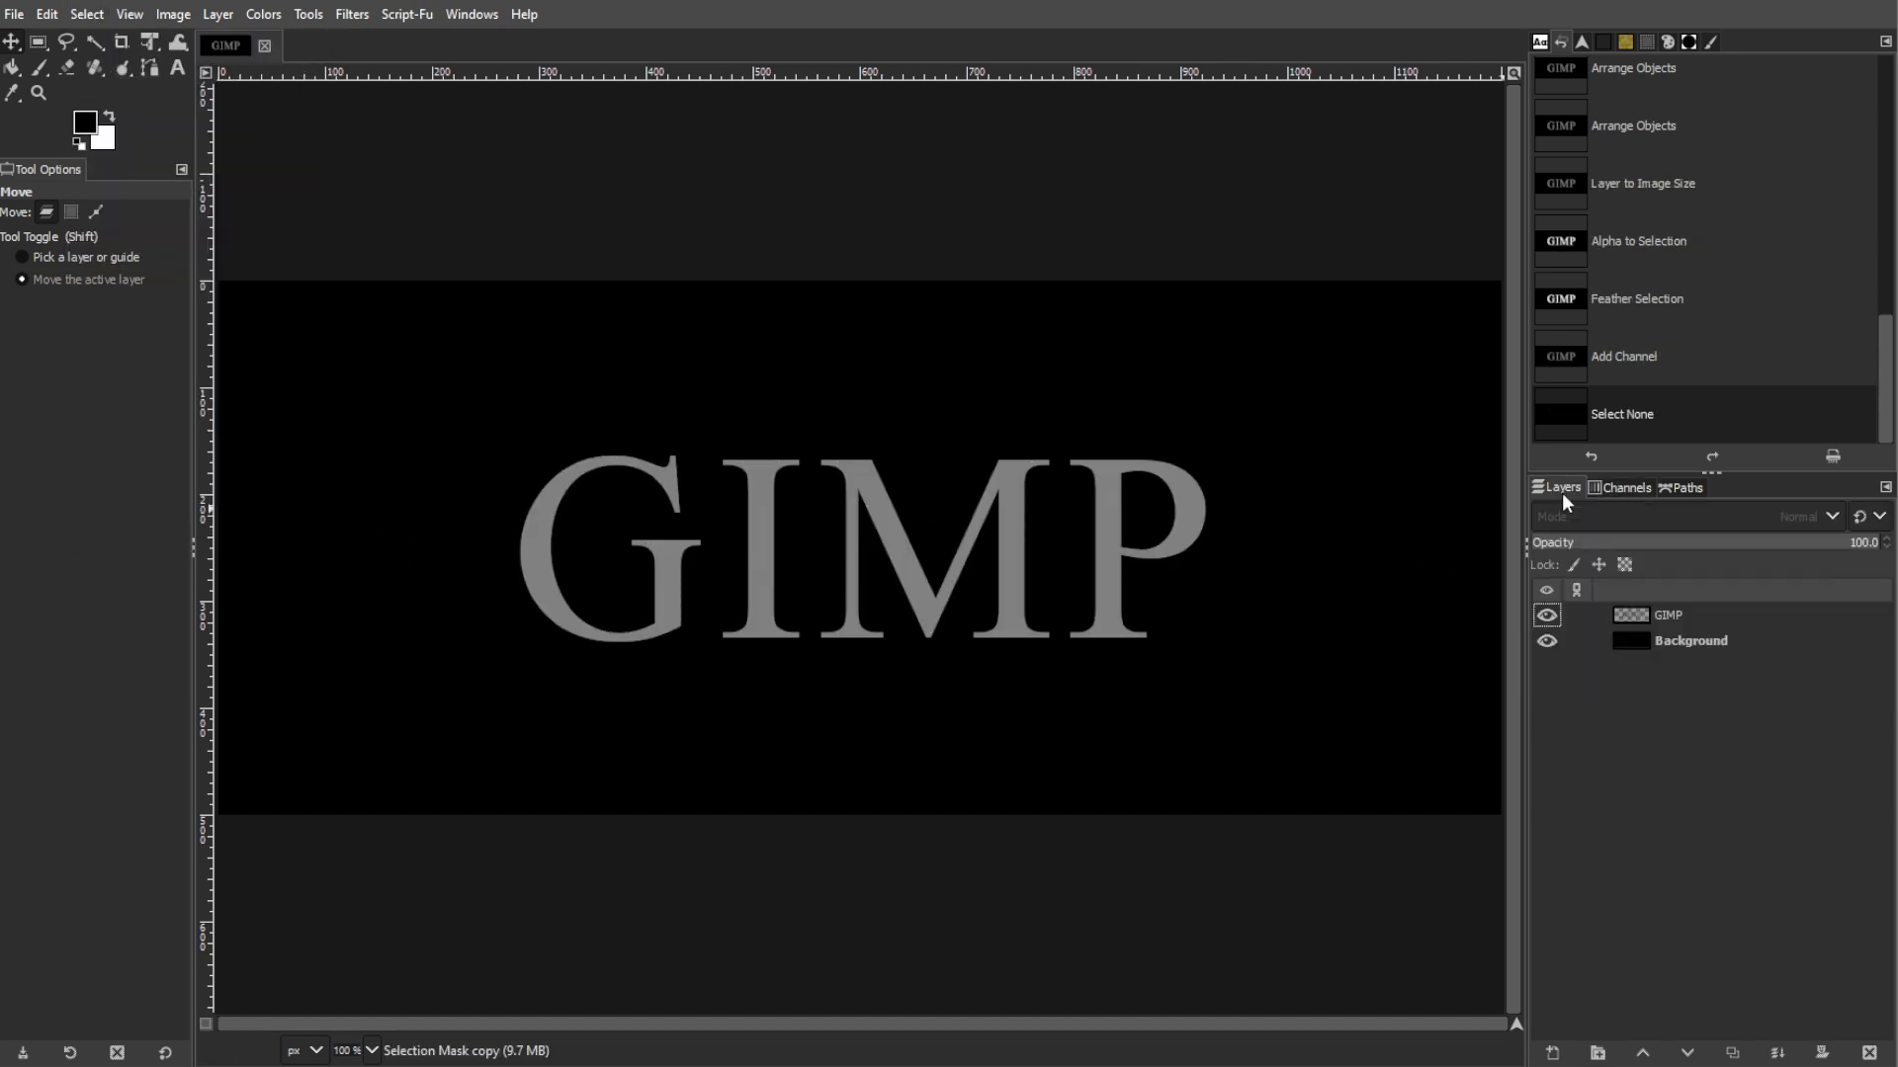
click(1680, 617)
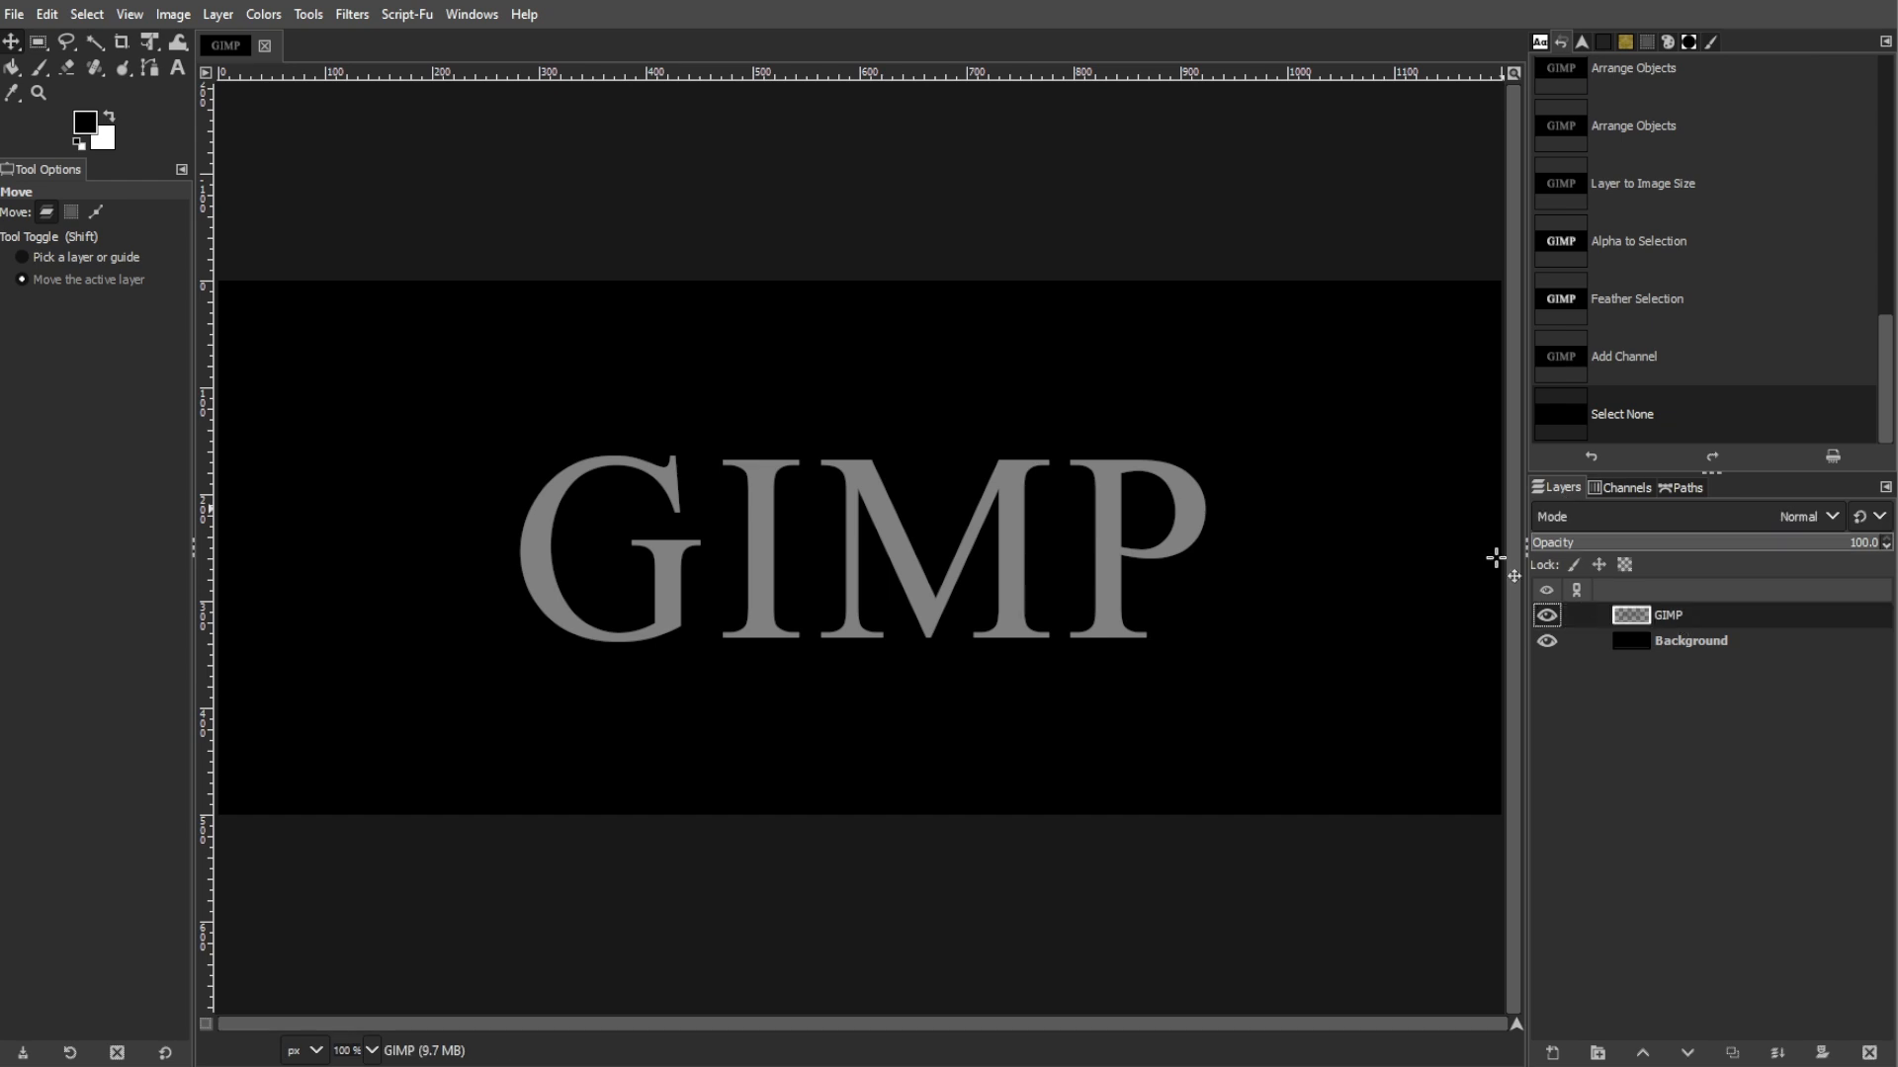
click(351, 14)
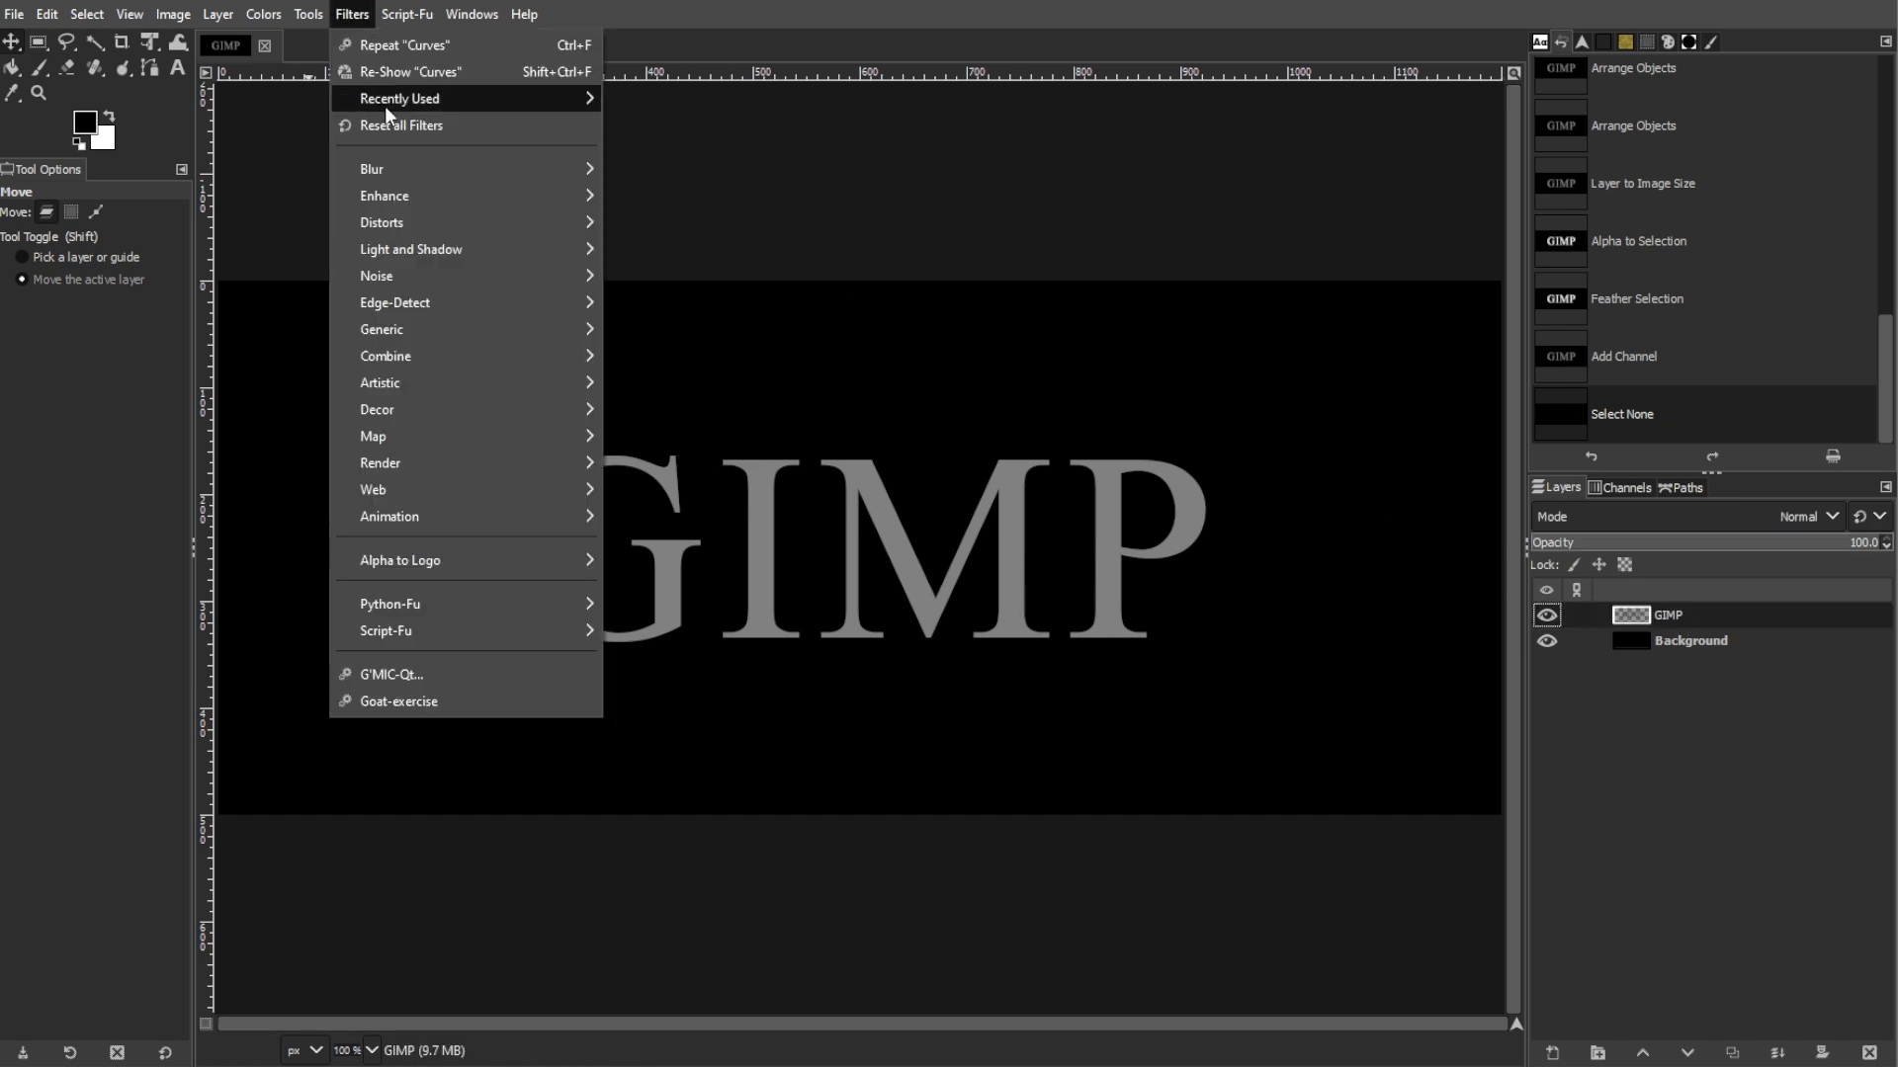
mouse_move(413, 434)
click(667, 436)
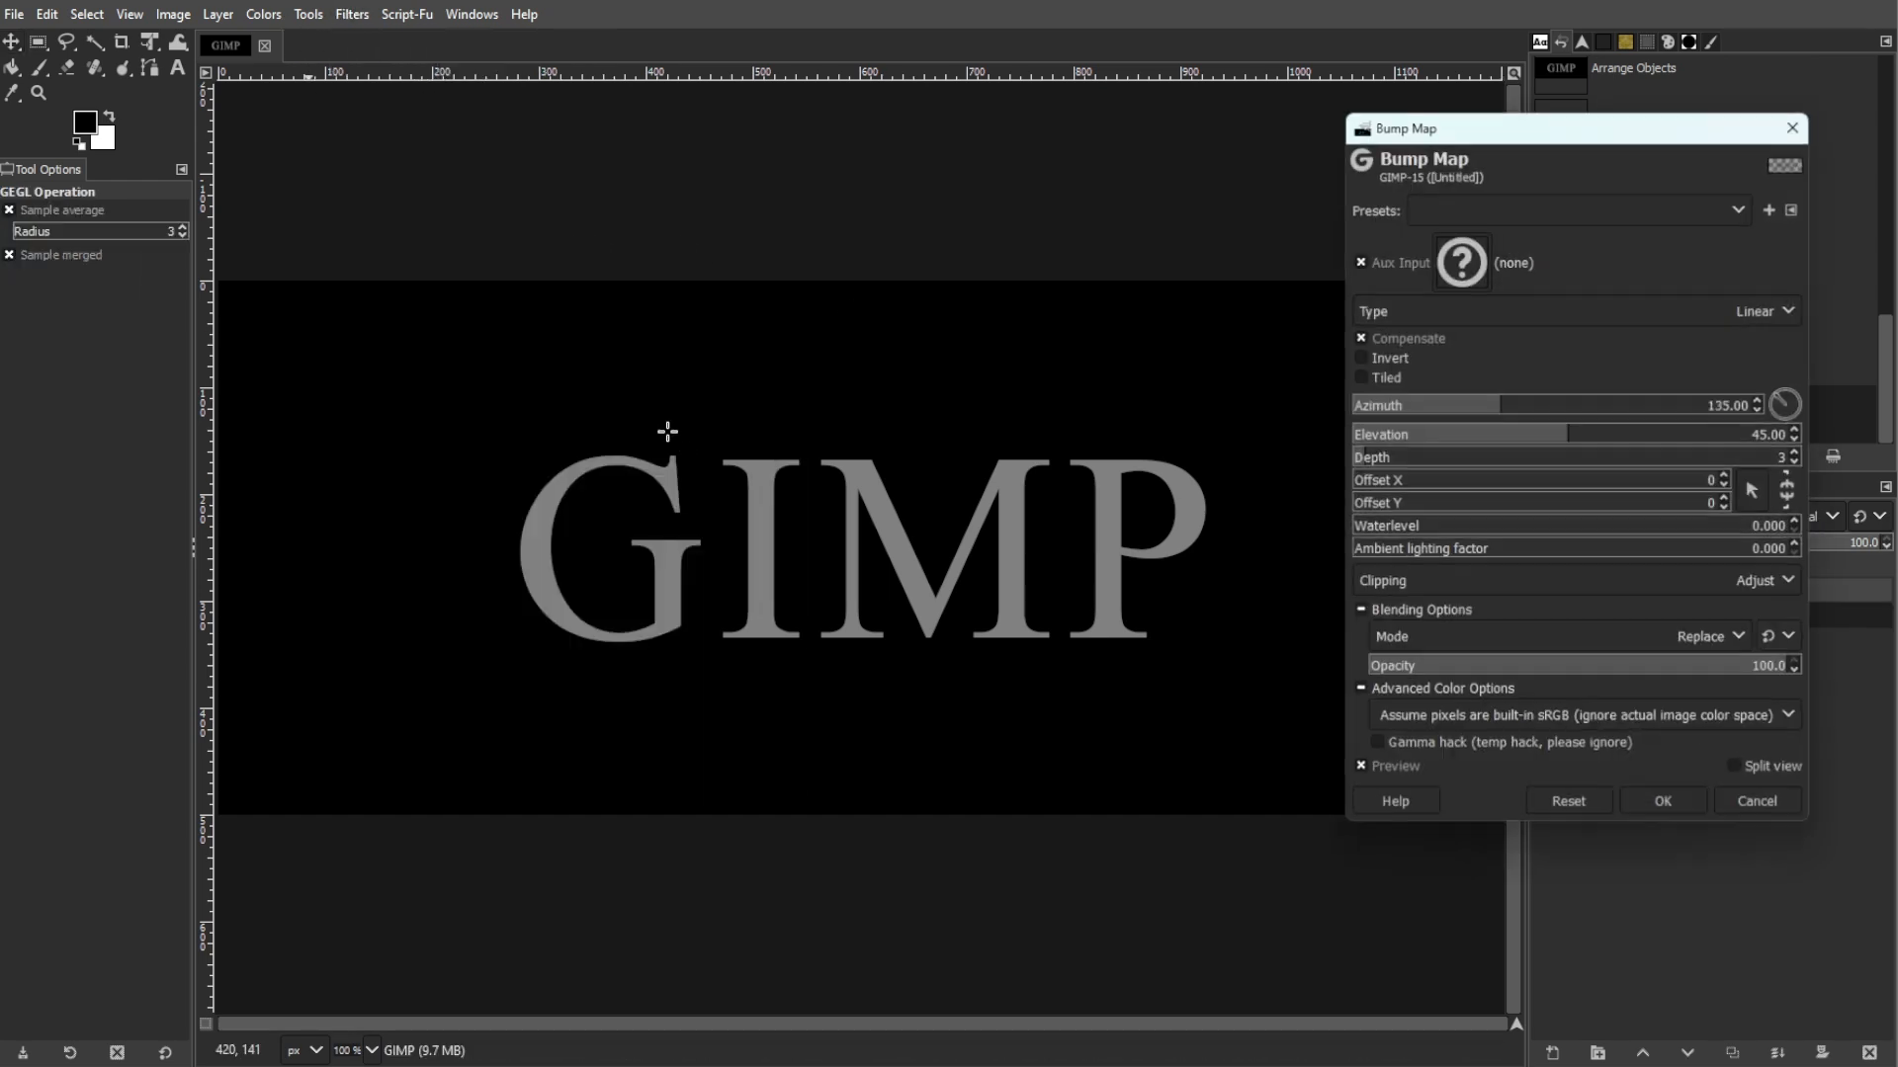
drag(1429, 126, 1286, 129)
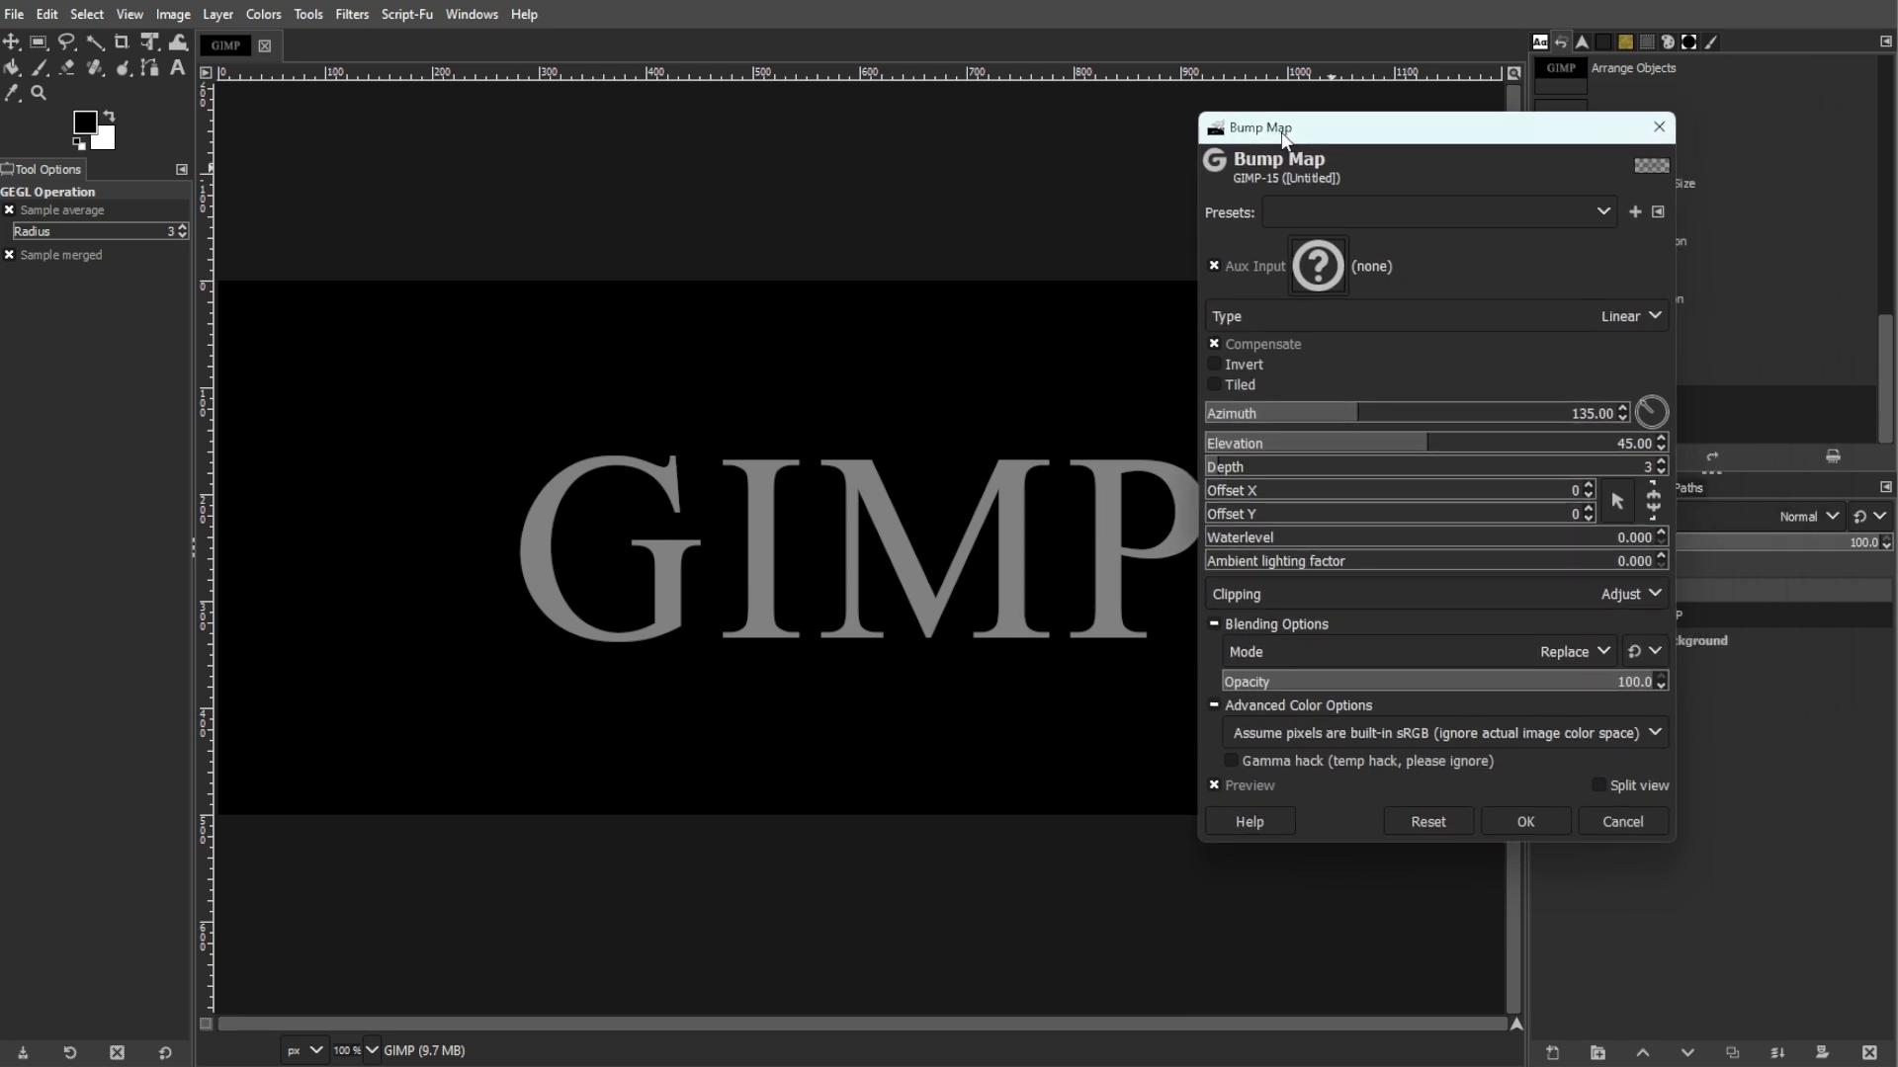
click(1330, 276)
click(1621, 342)
click(1627, 371)
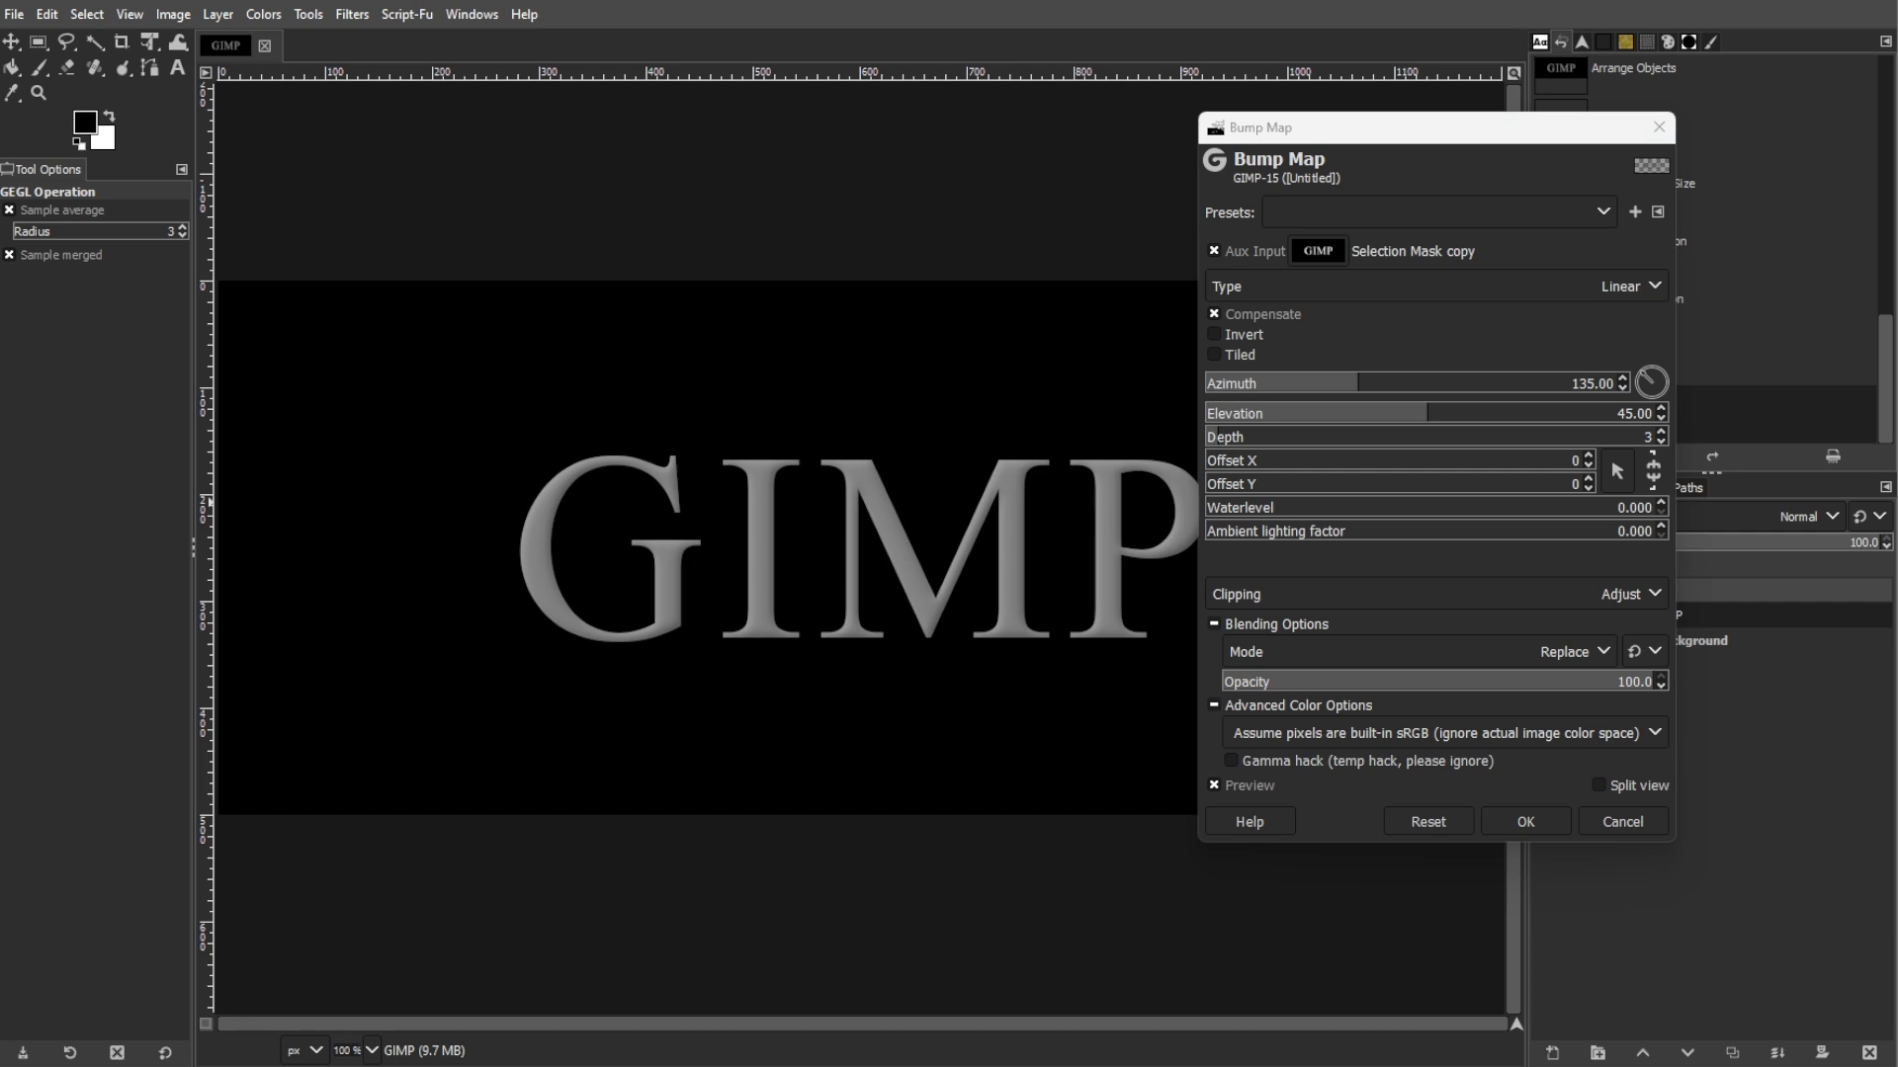
- Apply the bump map with azimuth 50, elevation 27, depth 65 and ambient lighting factor 0.260, keeping Compensate enabled
click(1213, 319)
click(1214, 319)
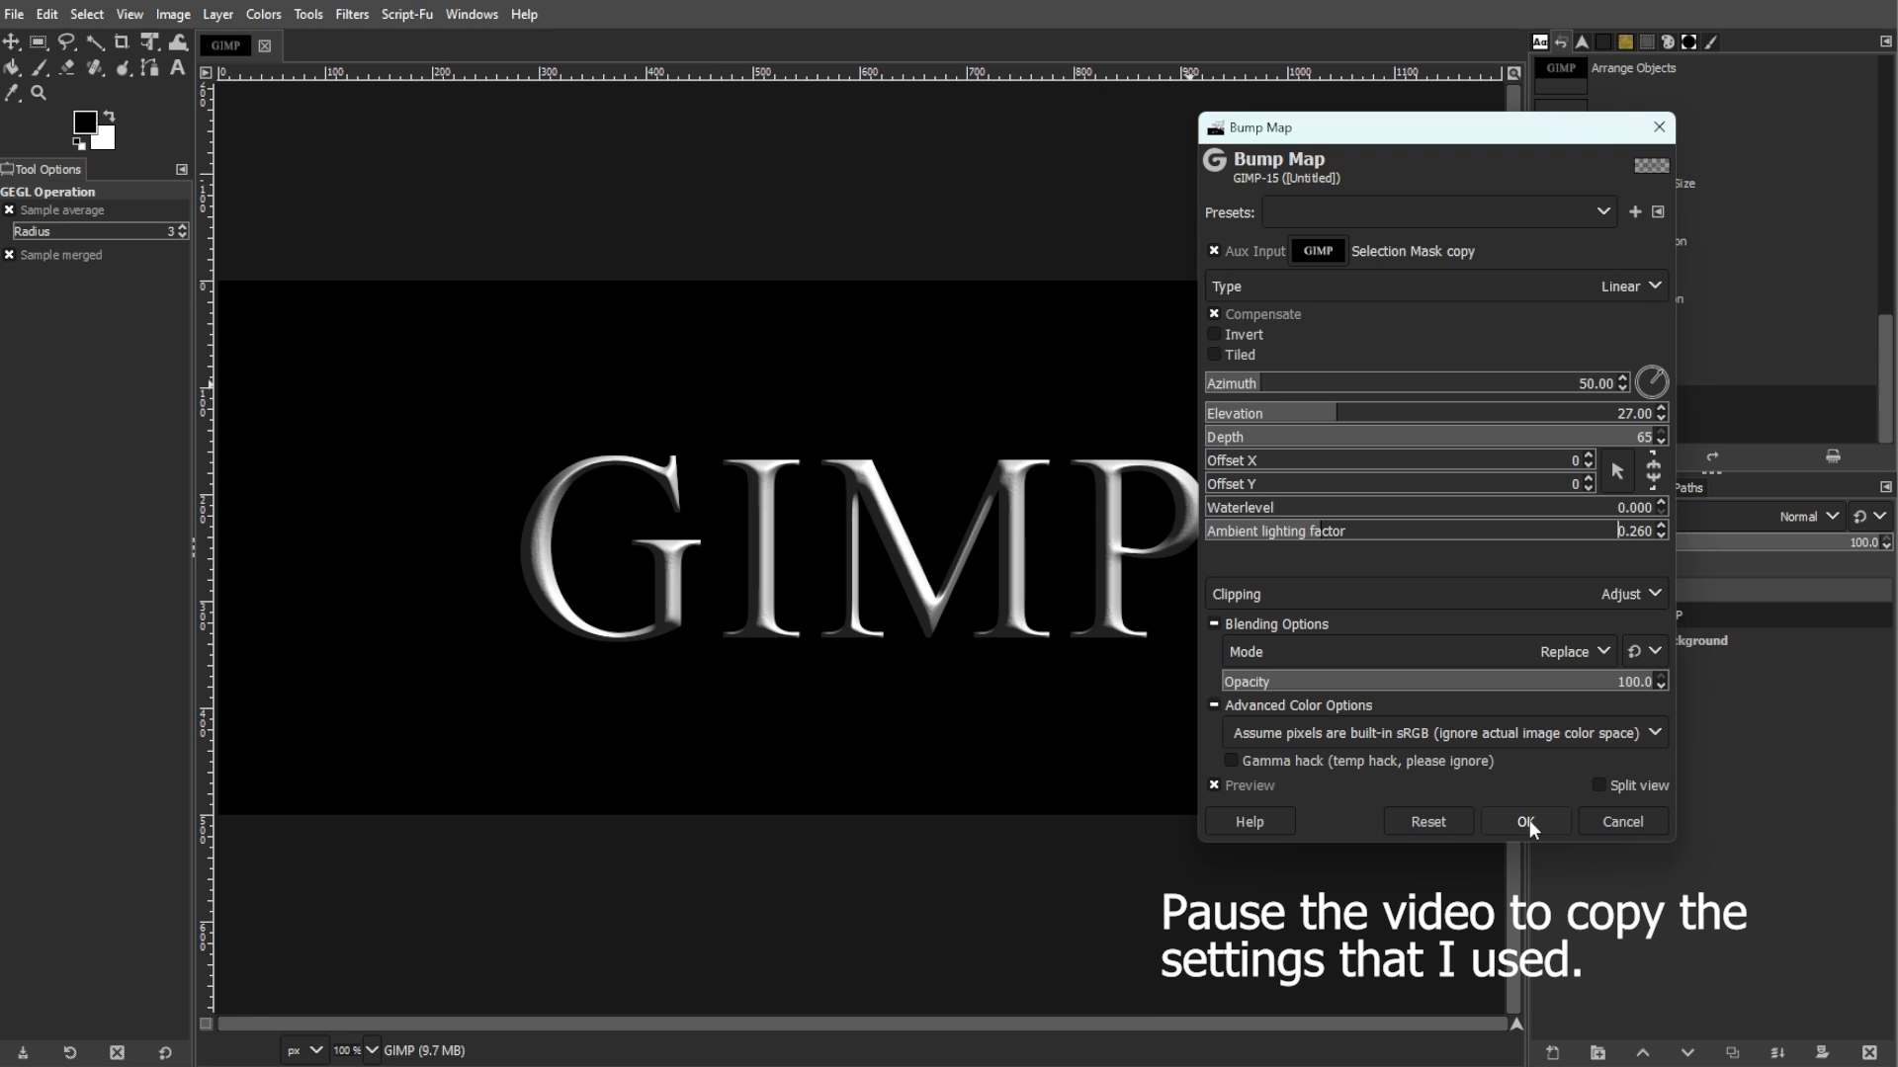
click(1525, 821)
- Fill the Background layer with the grey colour 505050 using Bucket Fill
click(1771, 642)
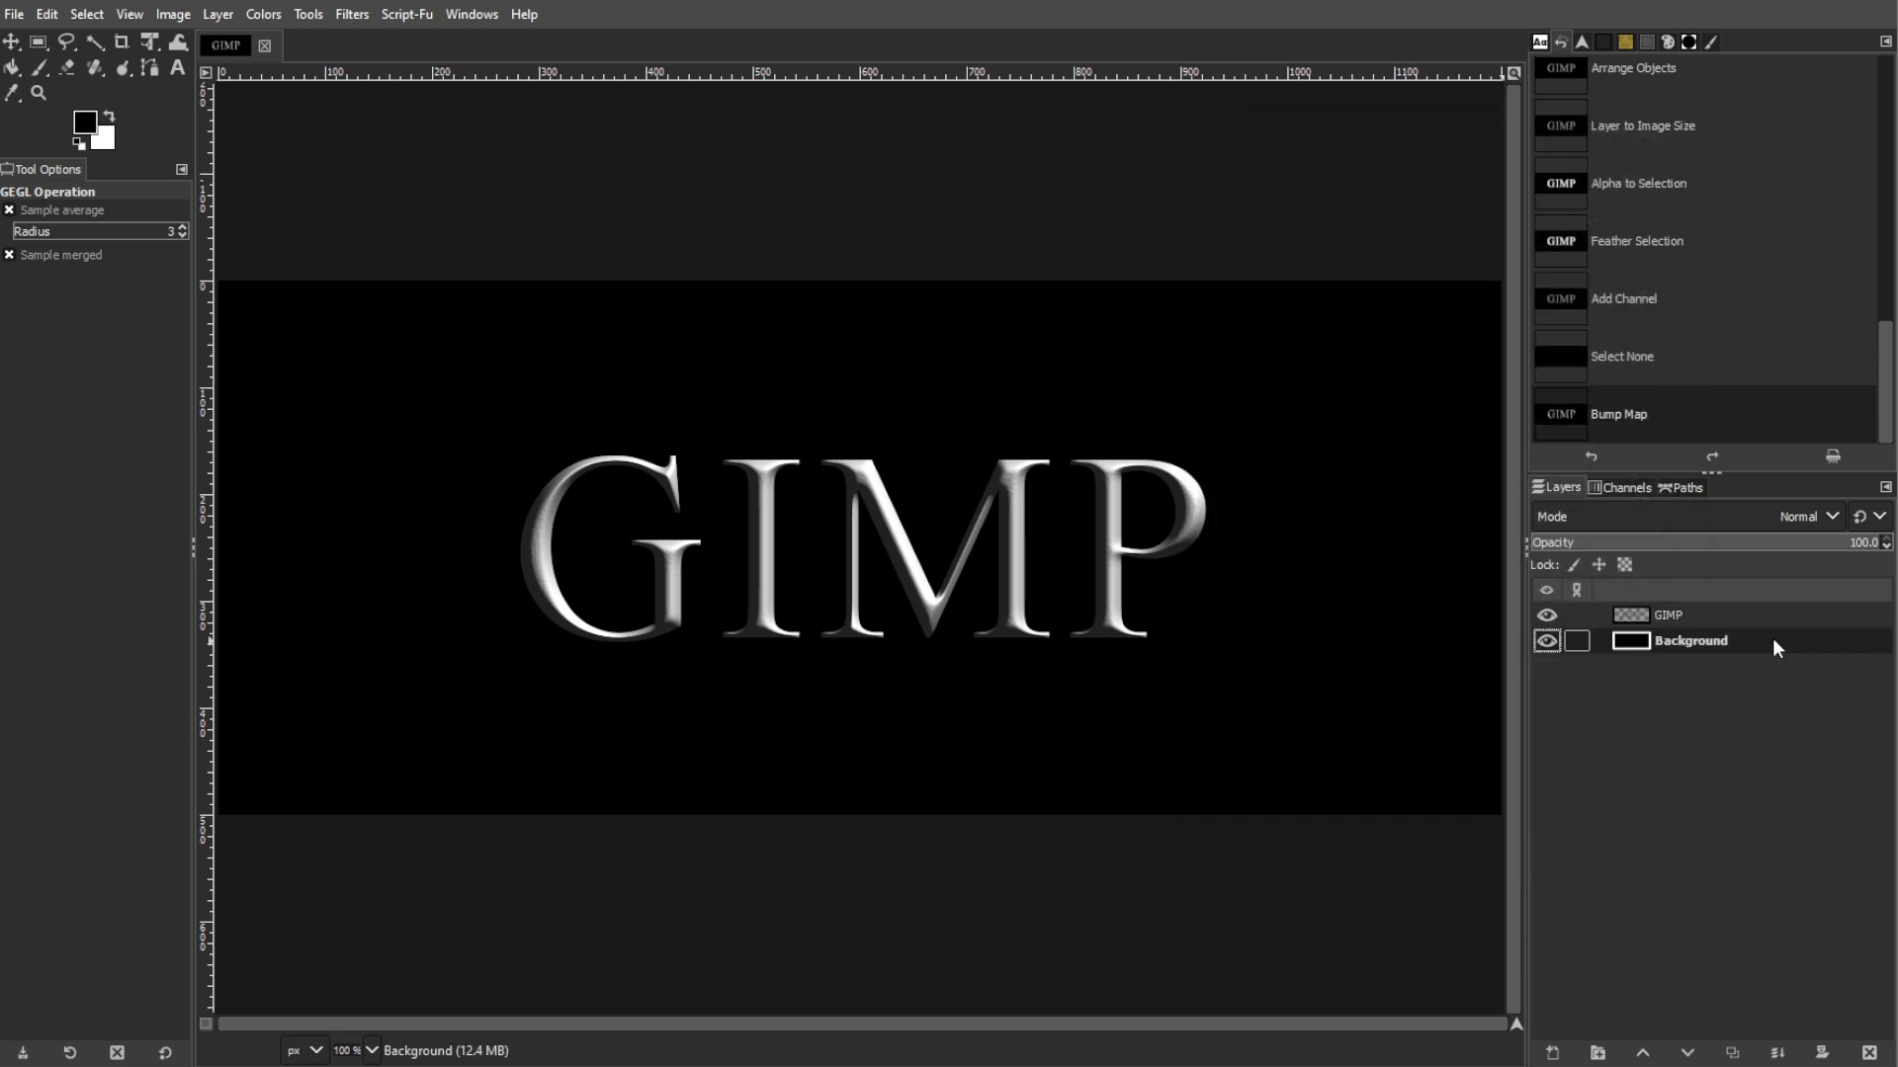
click(12, 68)
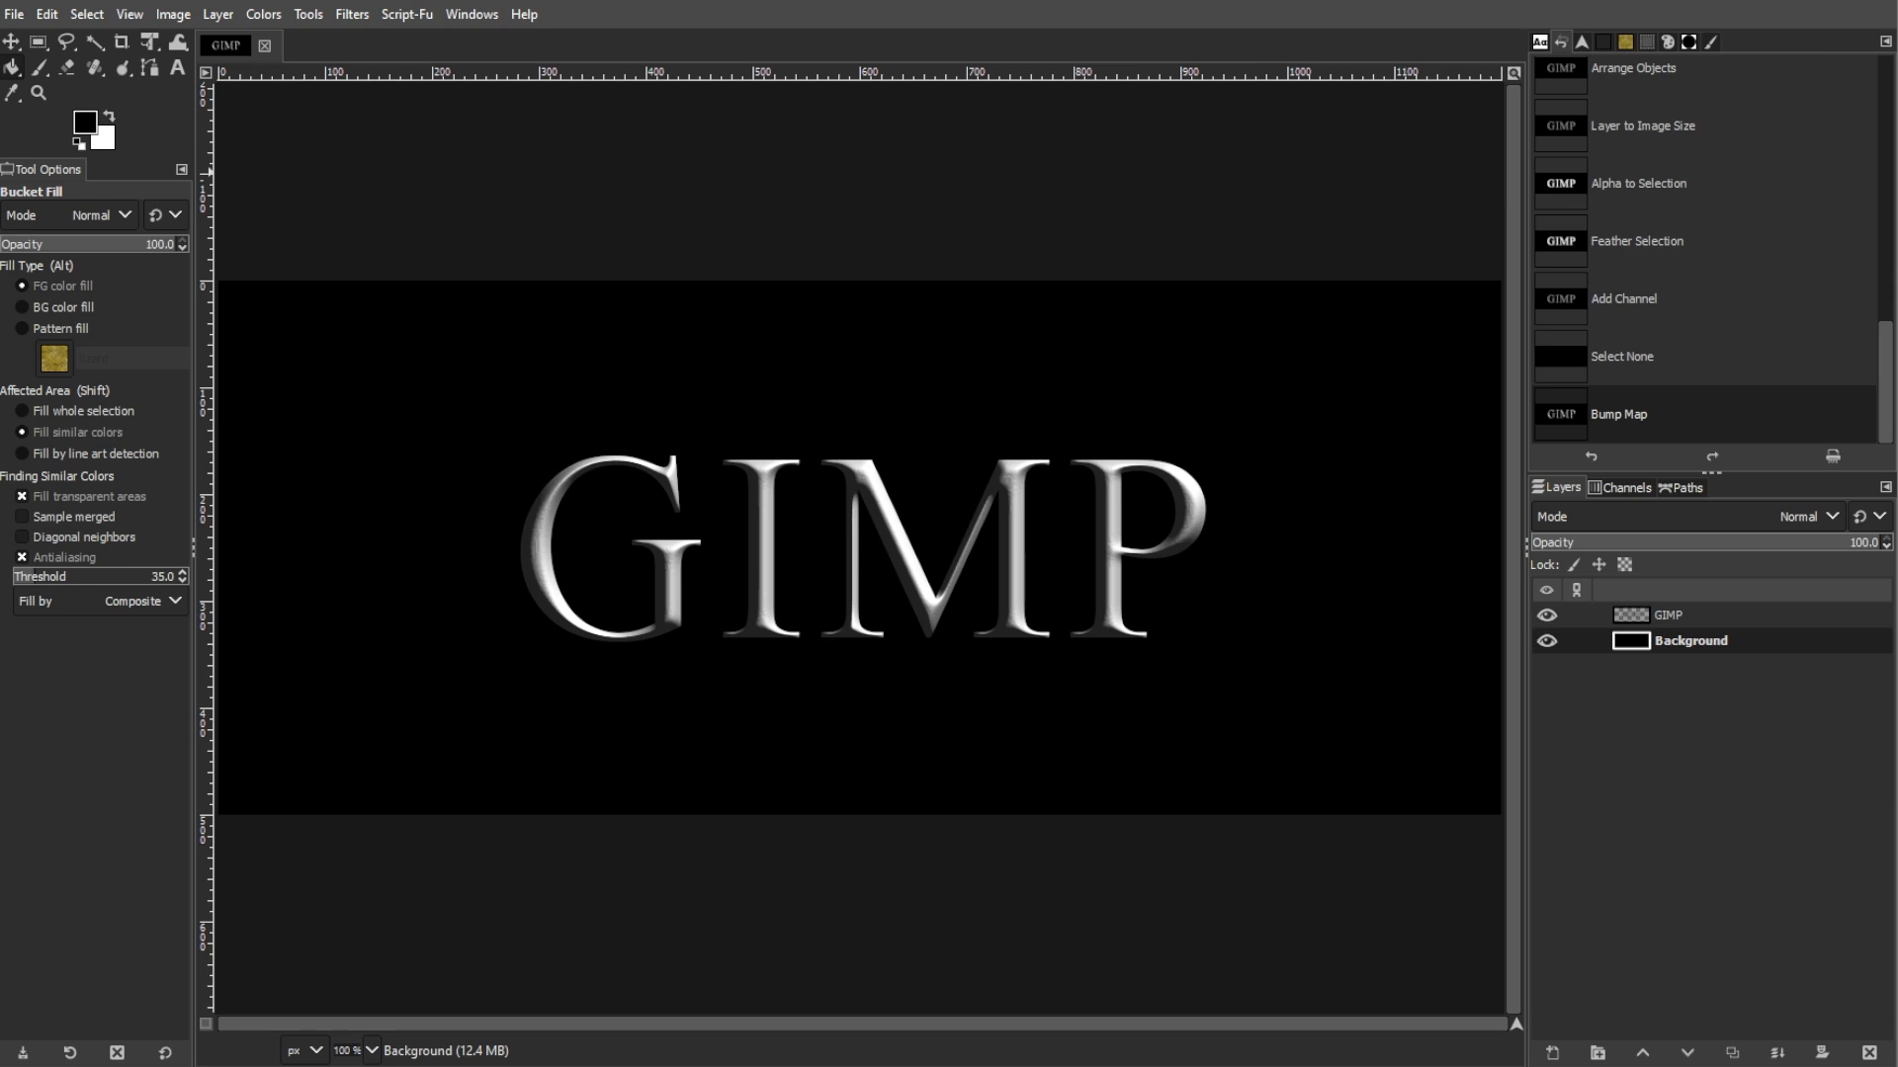
click(85, 122)
drag(445, 323, 389, 322)
text(505050)
click(375, 425)
click(380, 426)
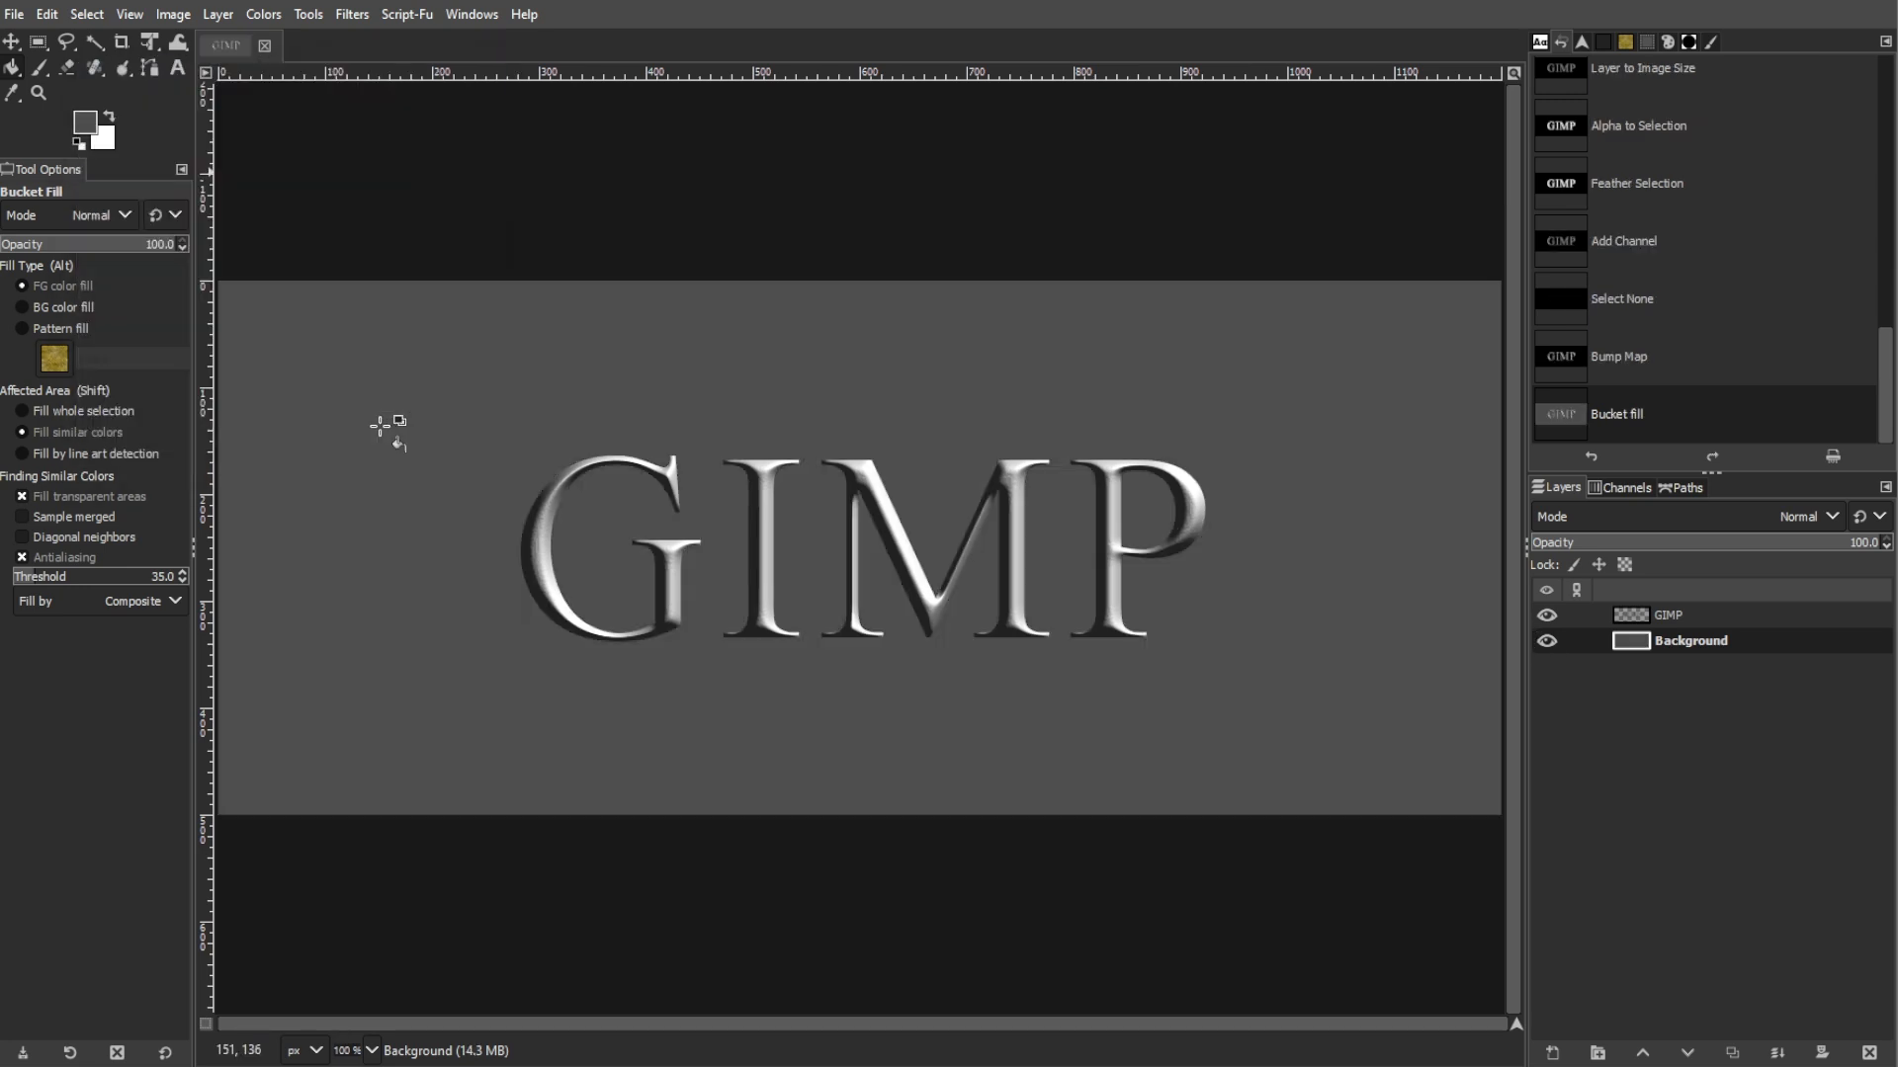
- Apply HSV Noise to the Background layer with saturation 0.000 and value 0.076
click(350, 13)
mouse_move(427, 287)
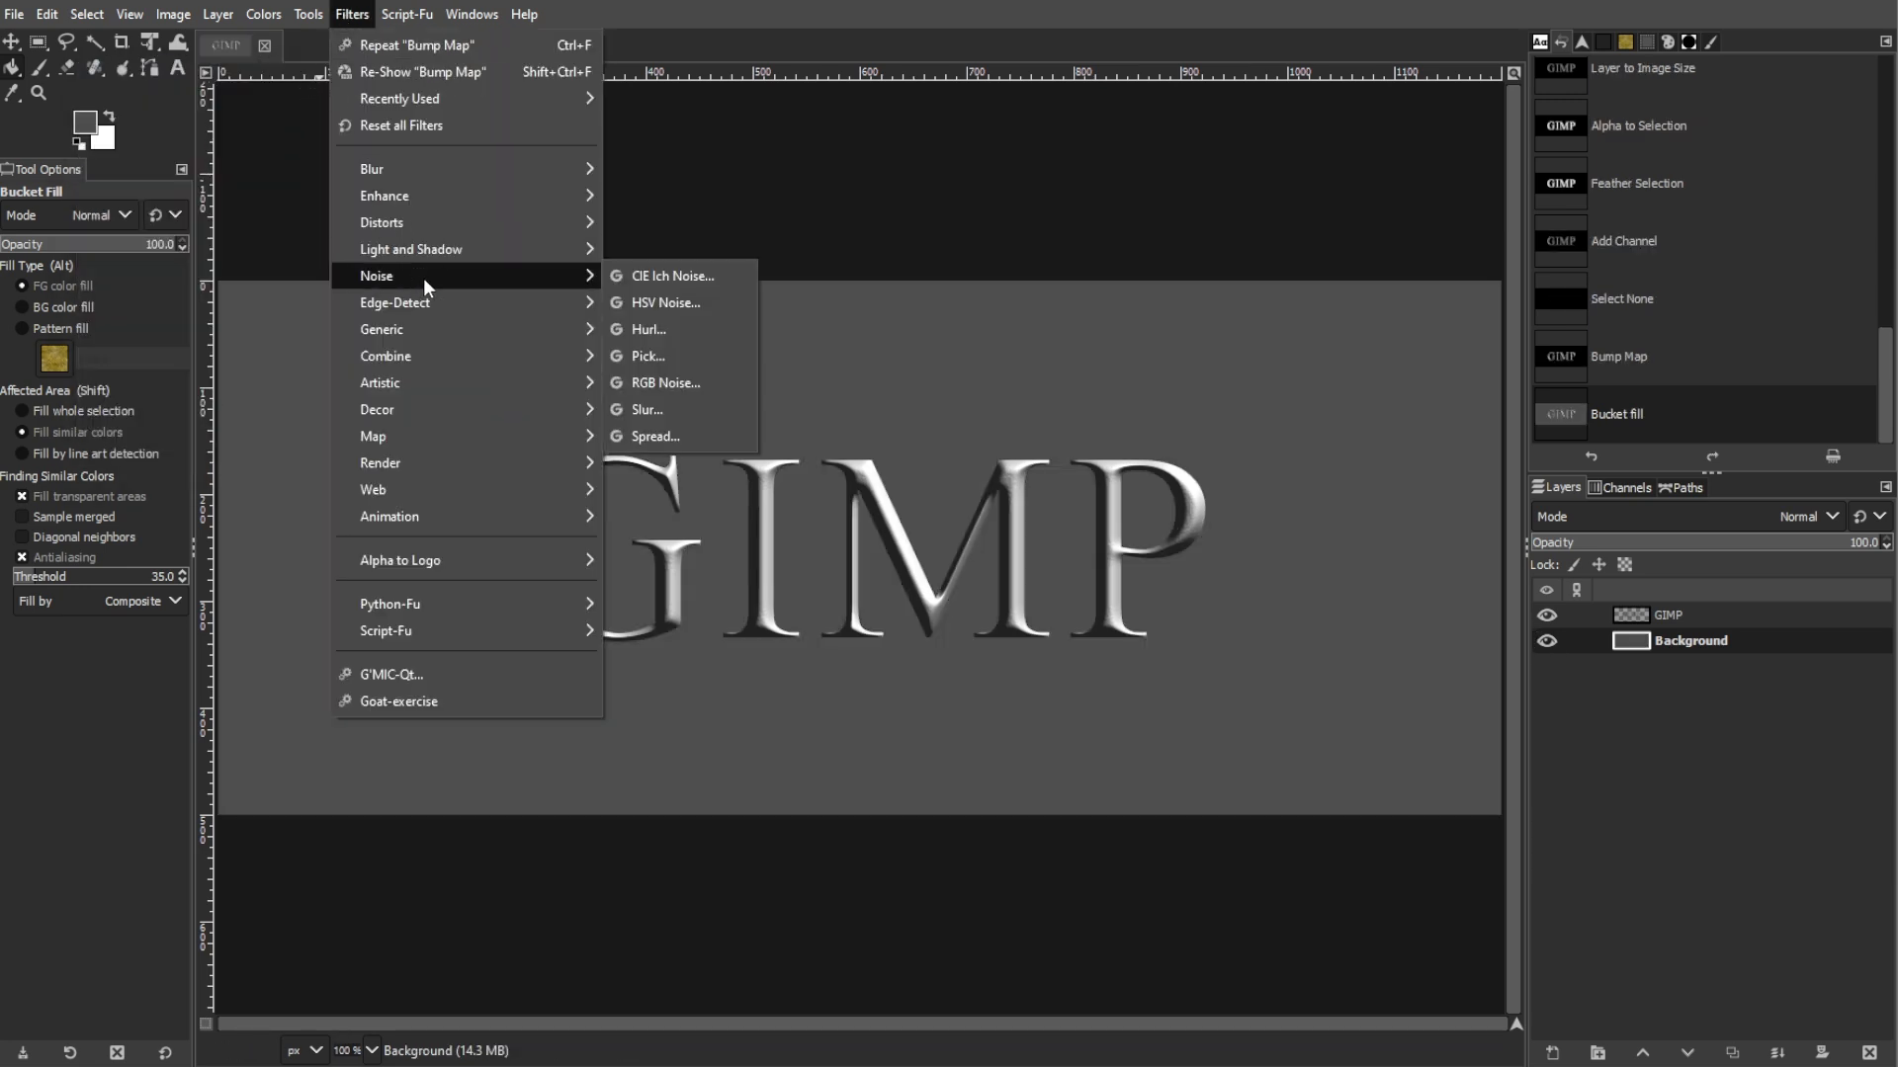
click(637, 307)
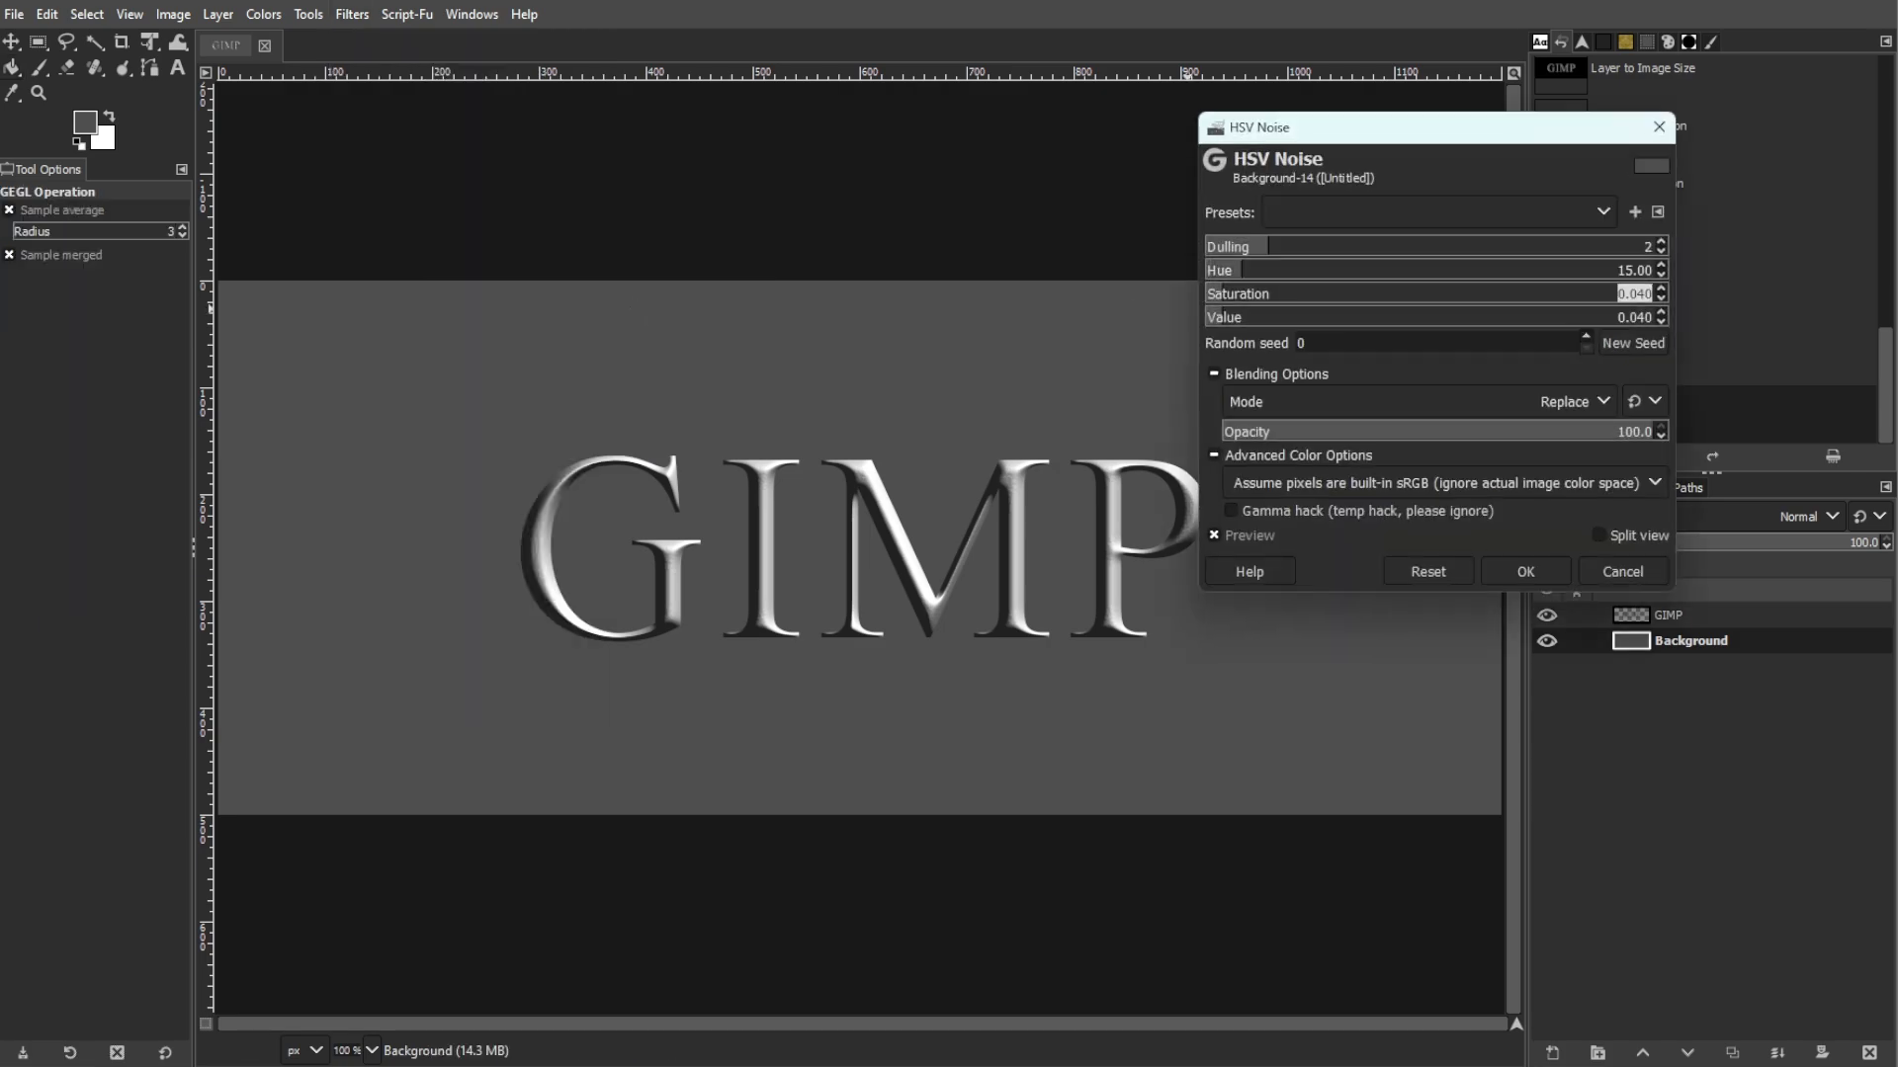
drag(1244, 318, 1641, 317)
double_click(1639, 317)
text(0.076)
key(Return)
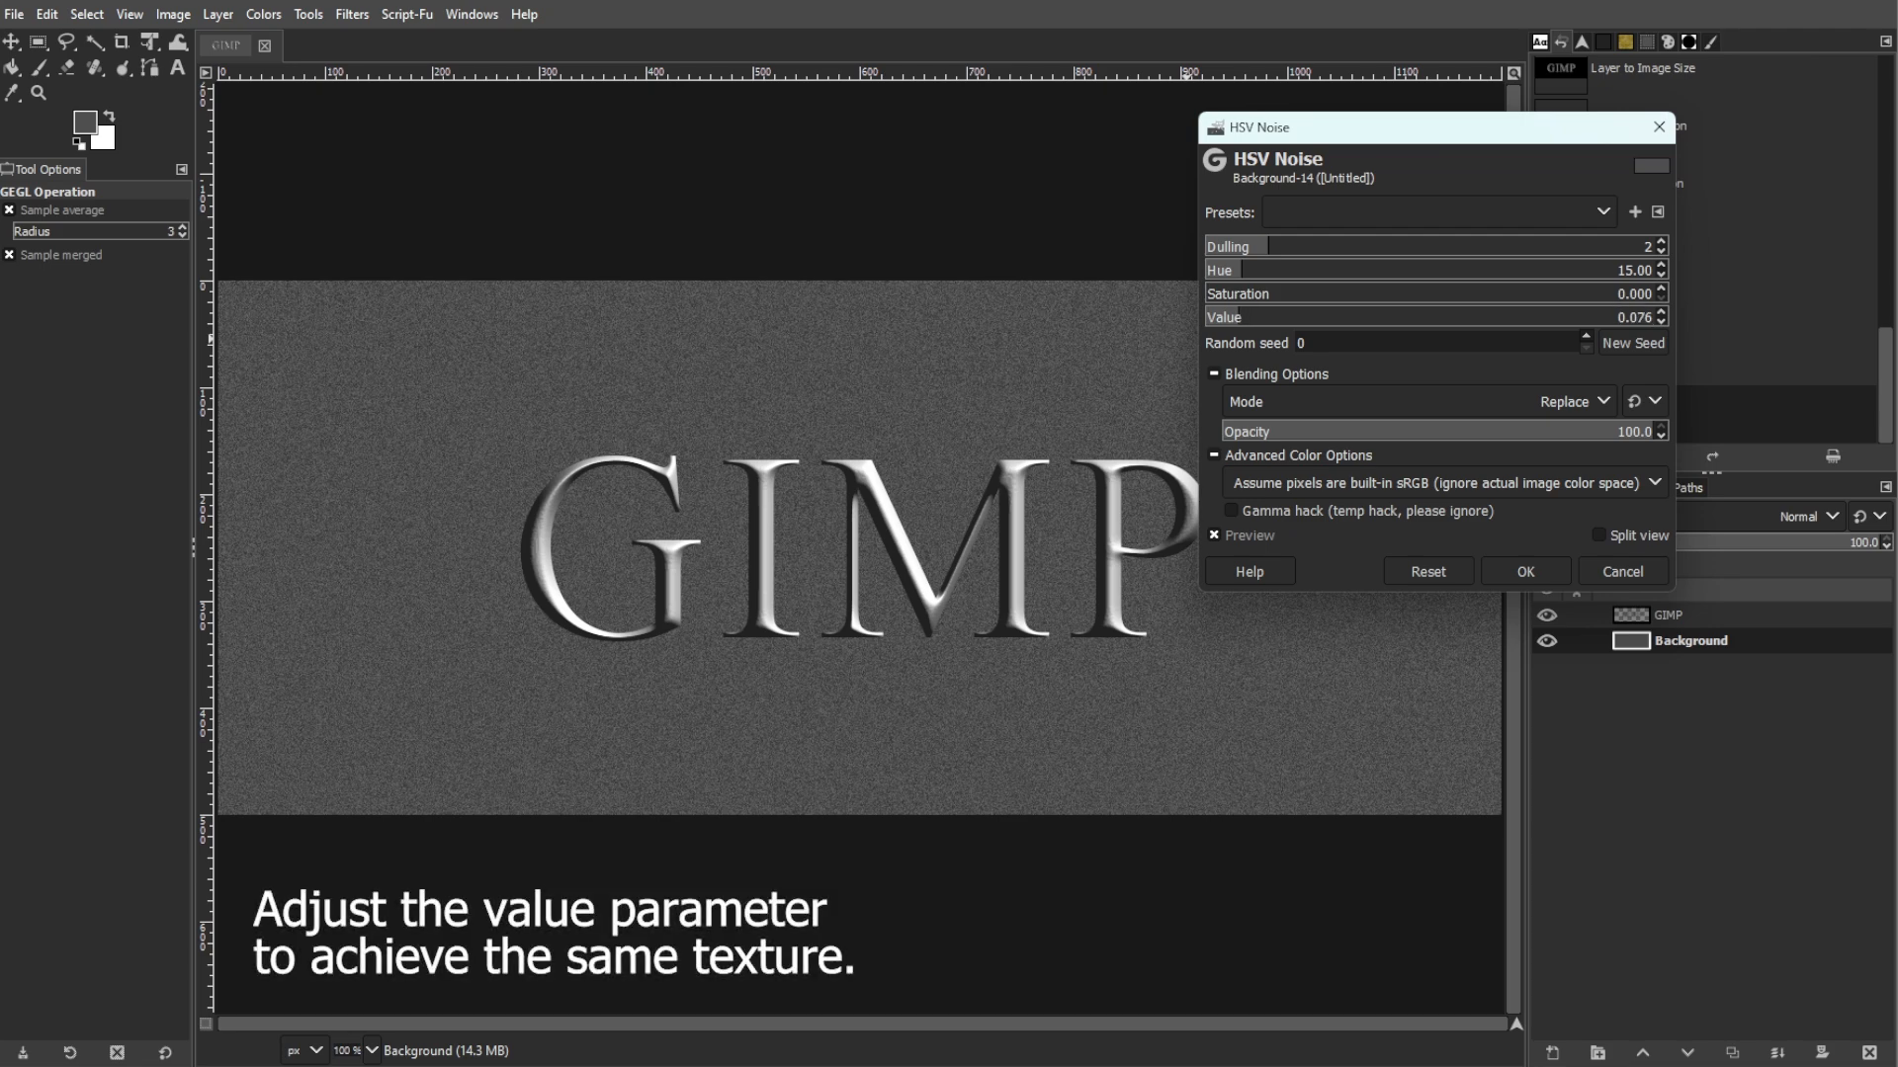
click(1538, 567)
- Create a new transparent layer named Texture
key(shift+ctrl+n)
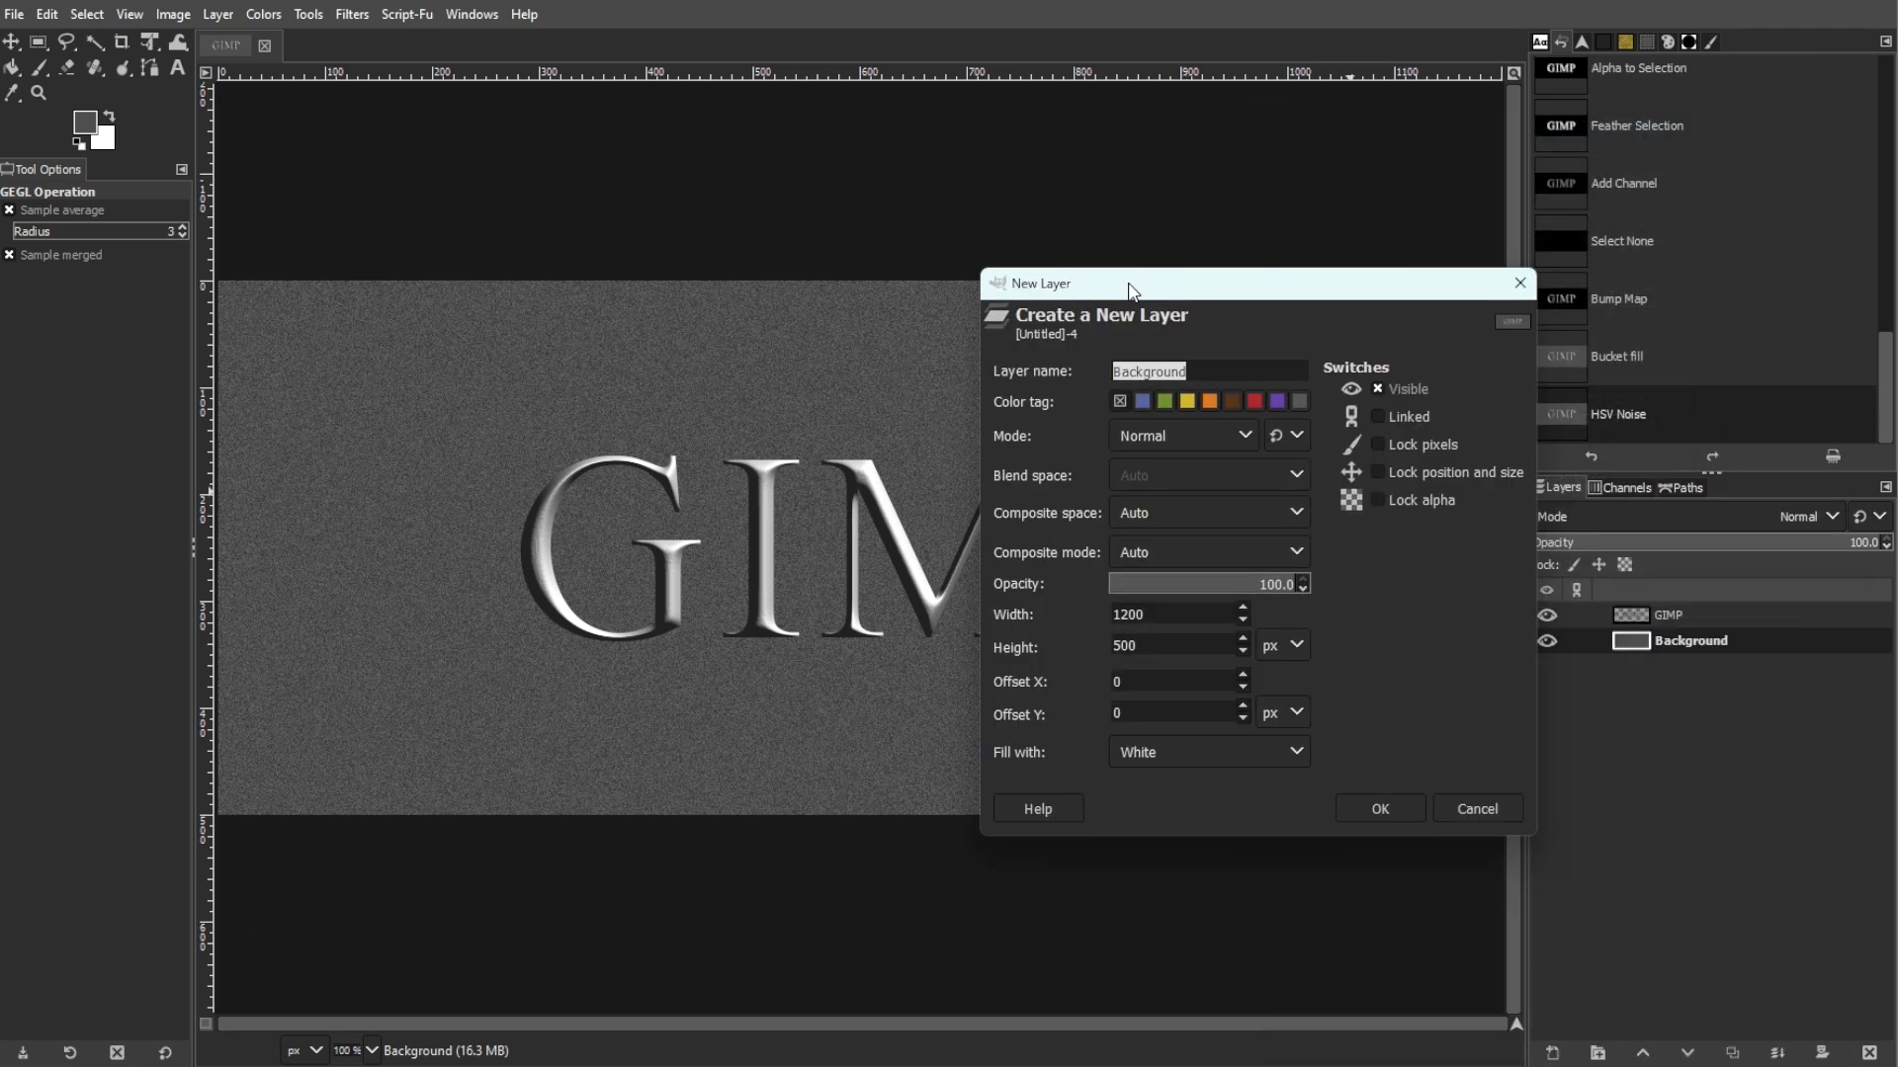
text(ture)
click(1209, 752)
click(1186, 979)
click(1380, 808)
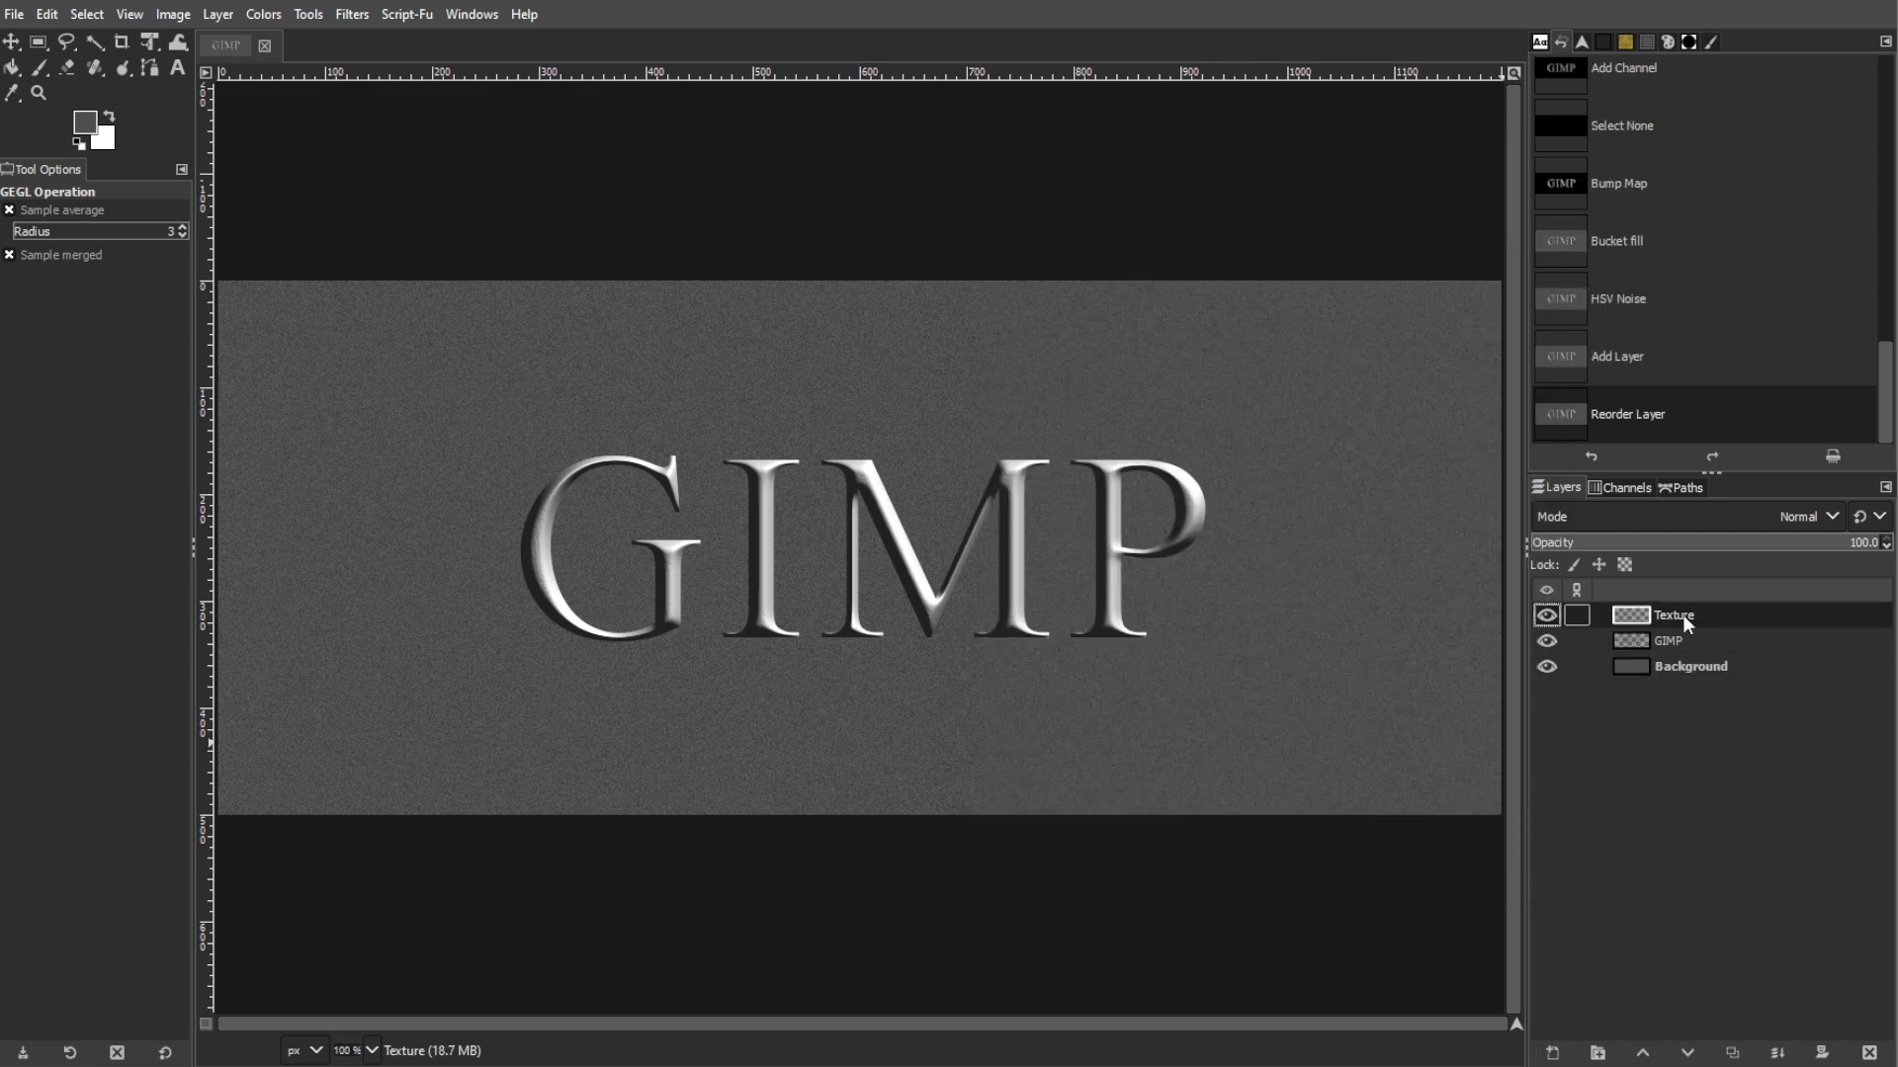
- Create new paint dynamics mapping Size, Angle and Color to Random, and move the Texture layer below the GIMP layer
click(480, 14)
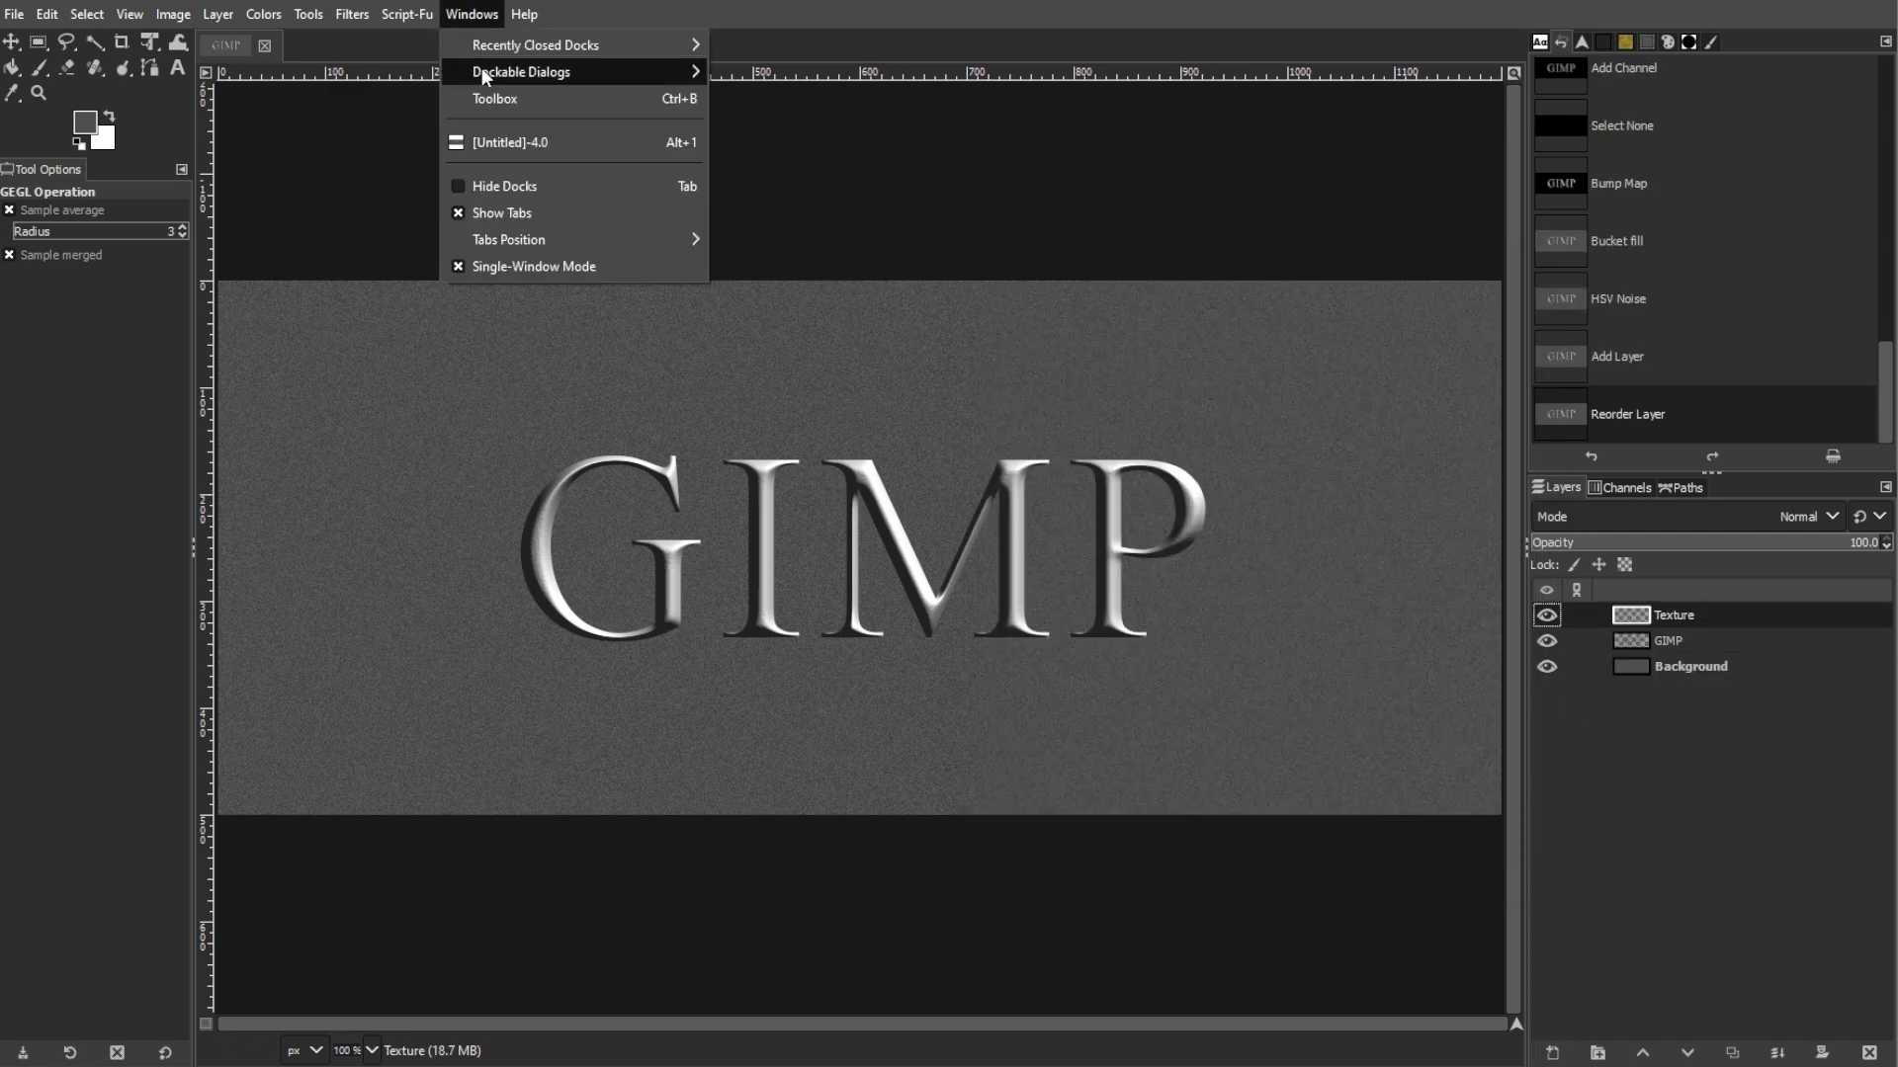
mouse_move(483, 71)
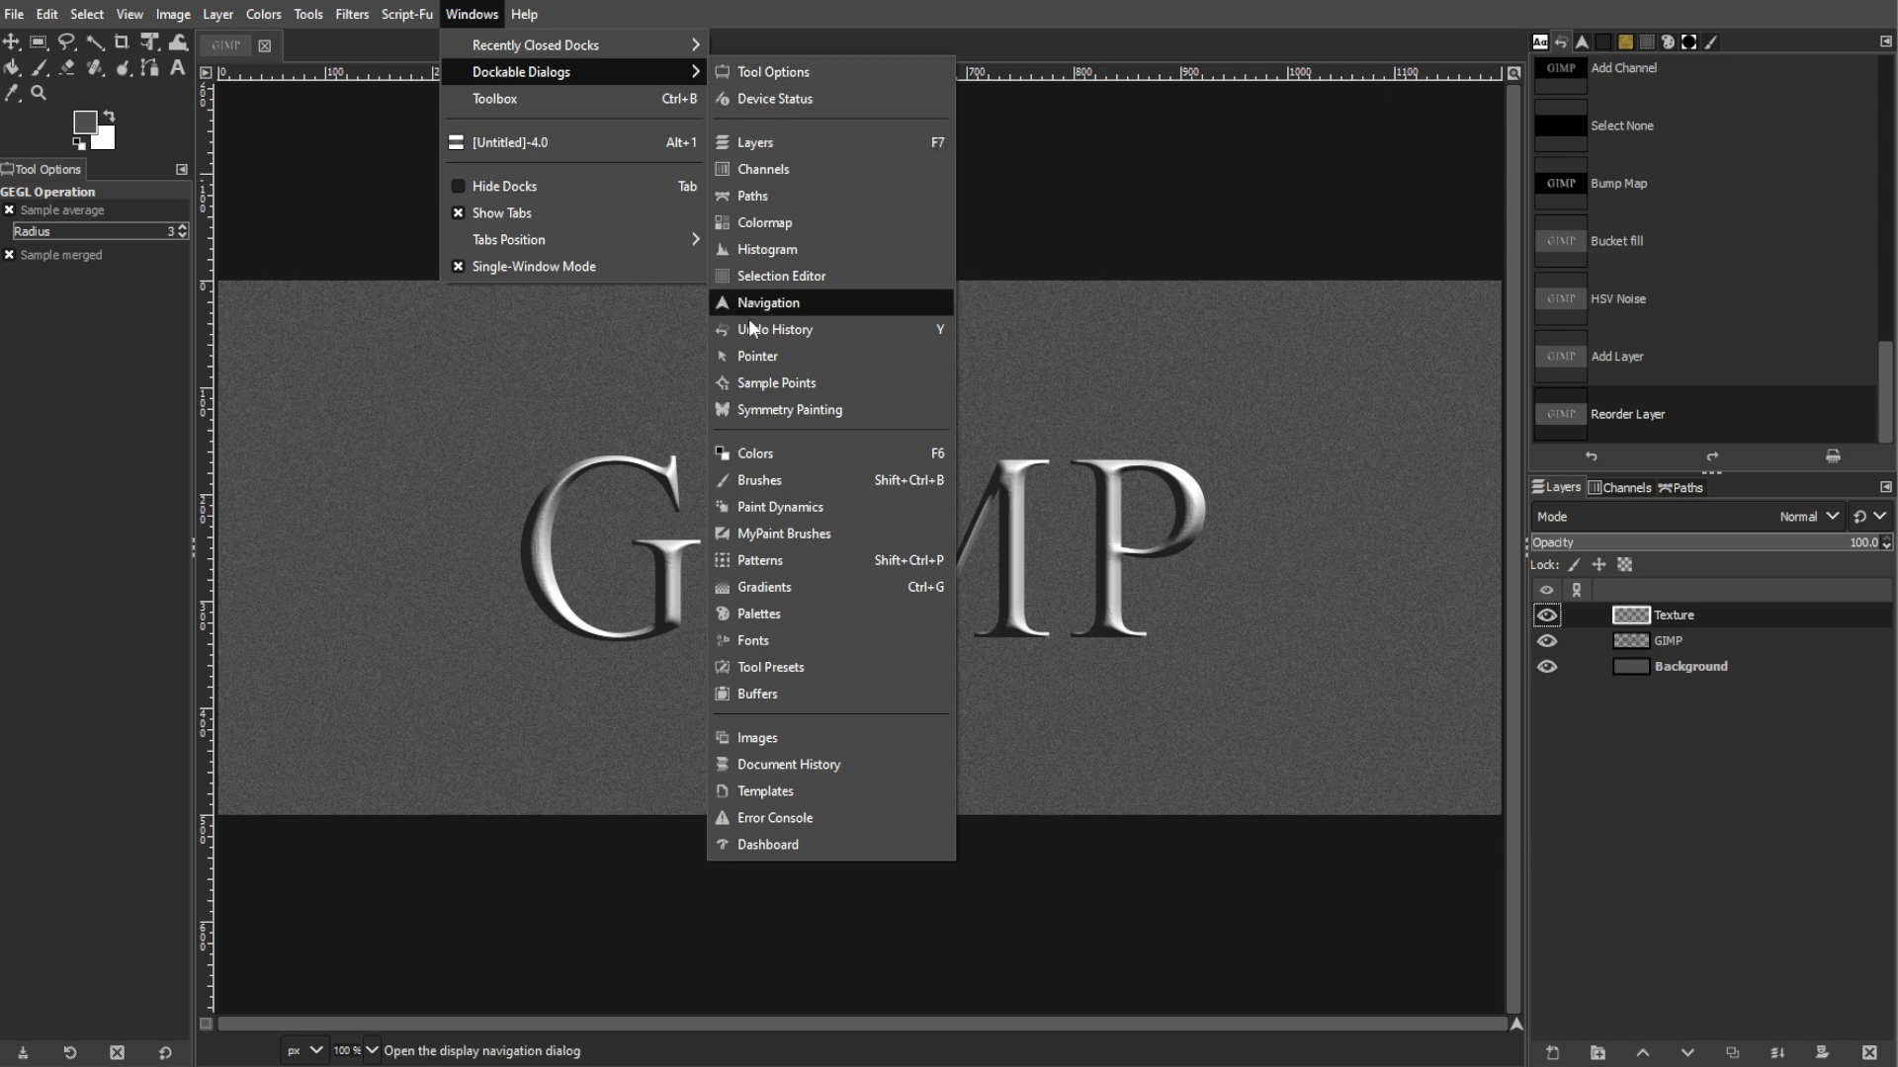
click(757, 509)
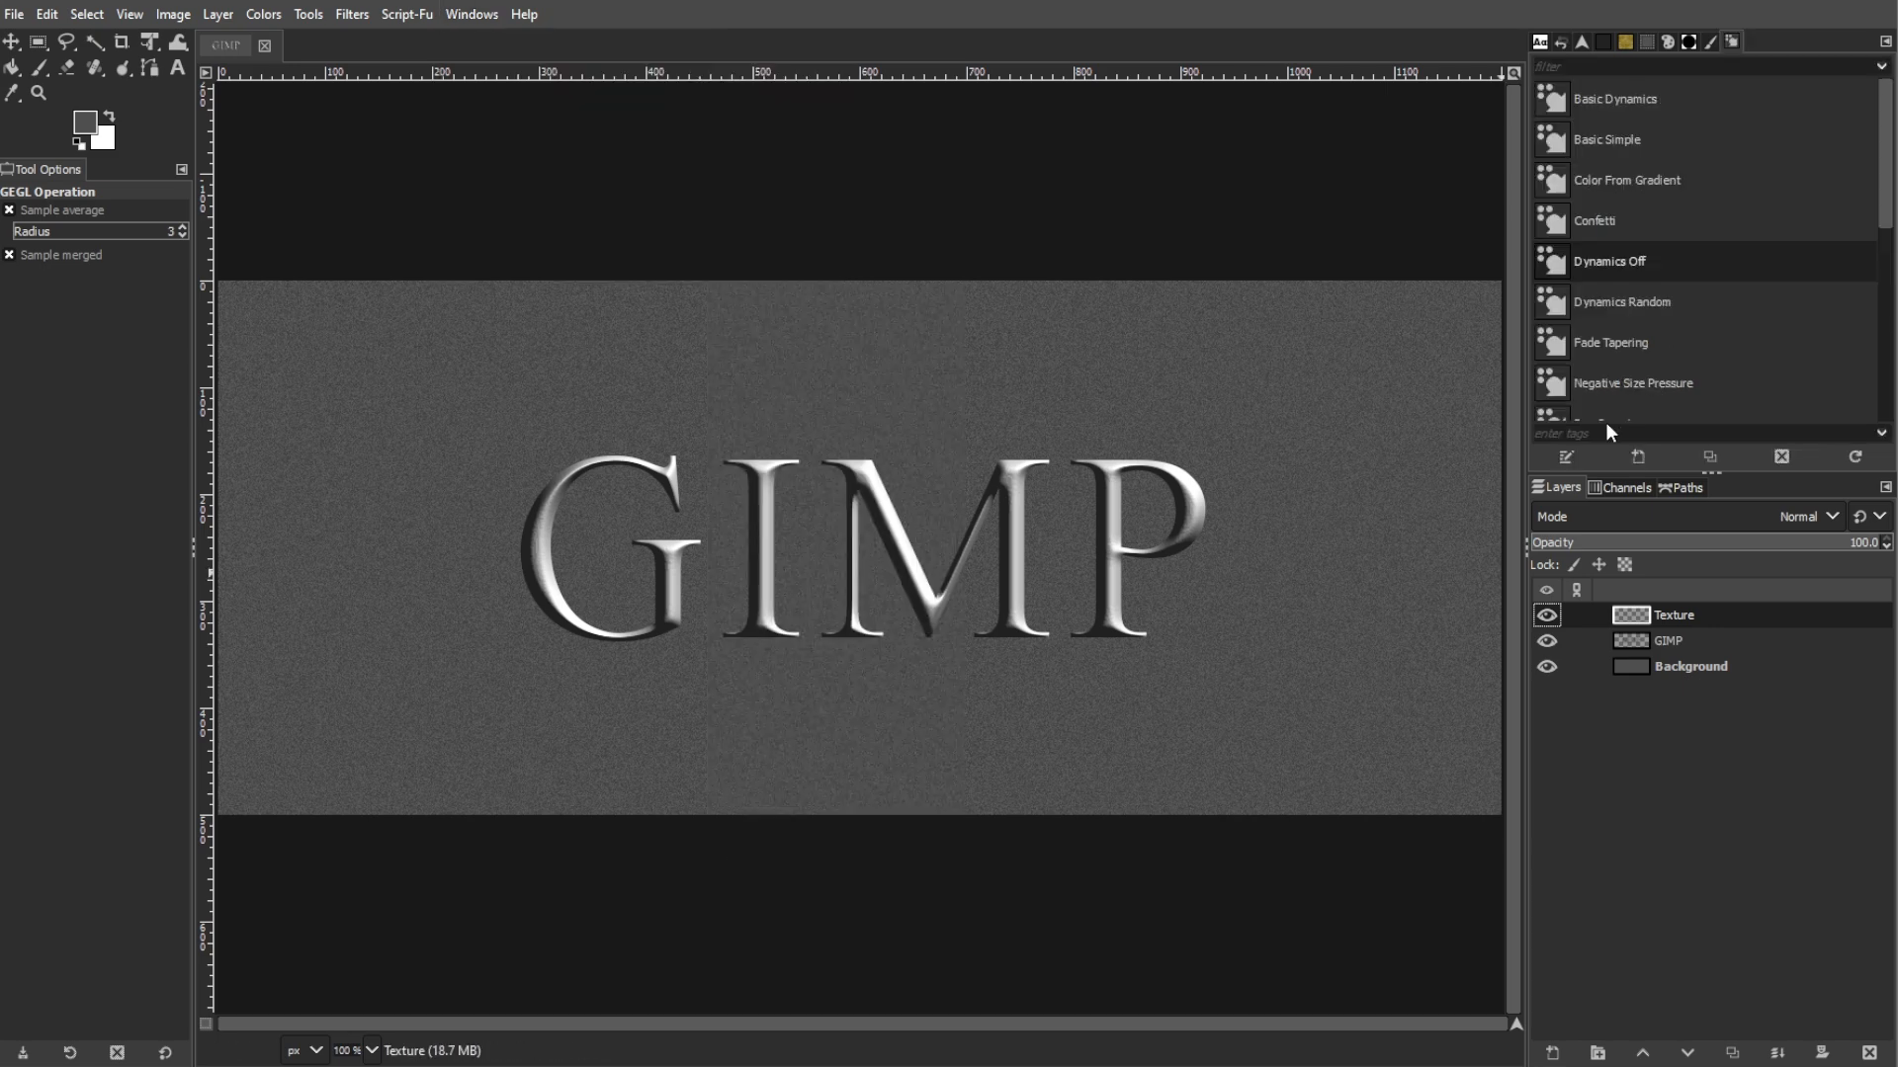
click(1637, 457)
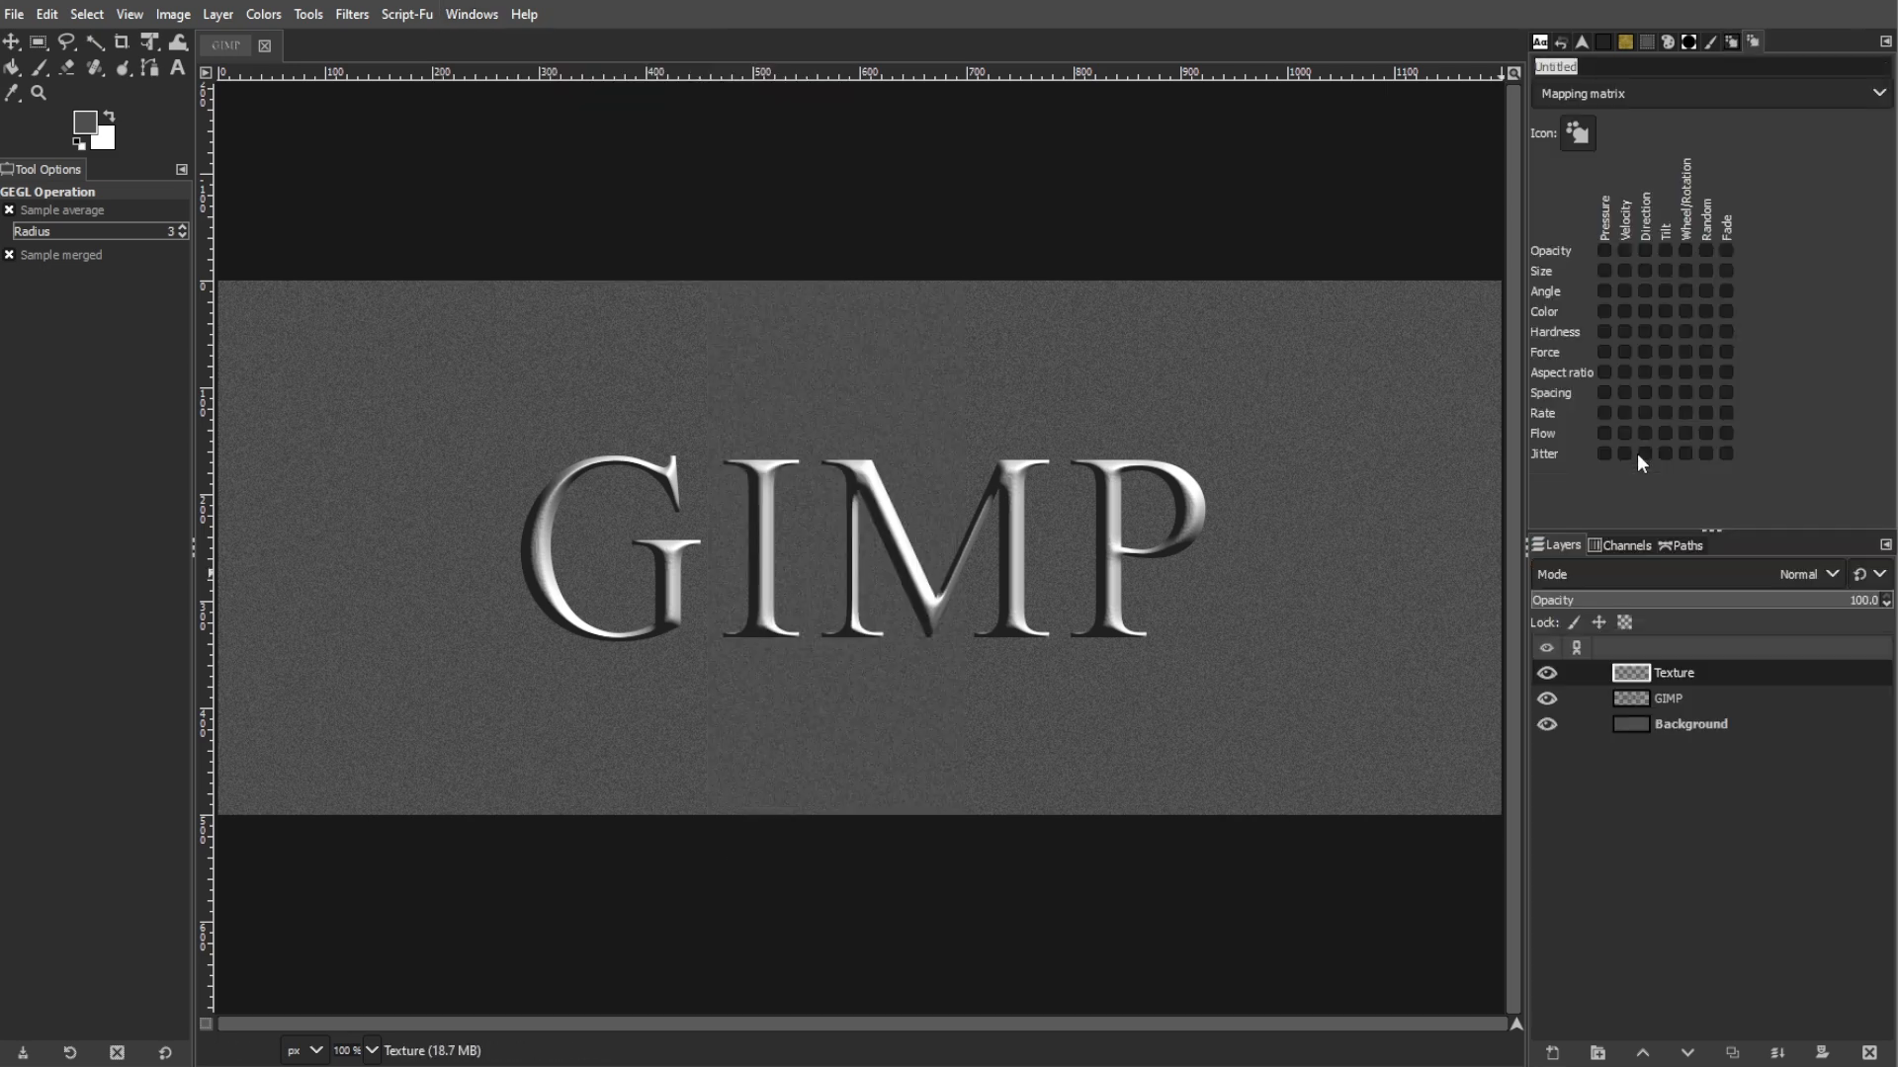
click(1705, 270)
click(1687, 1054)
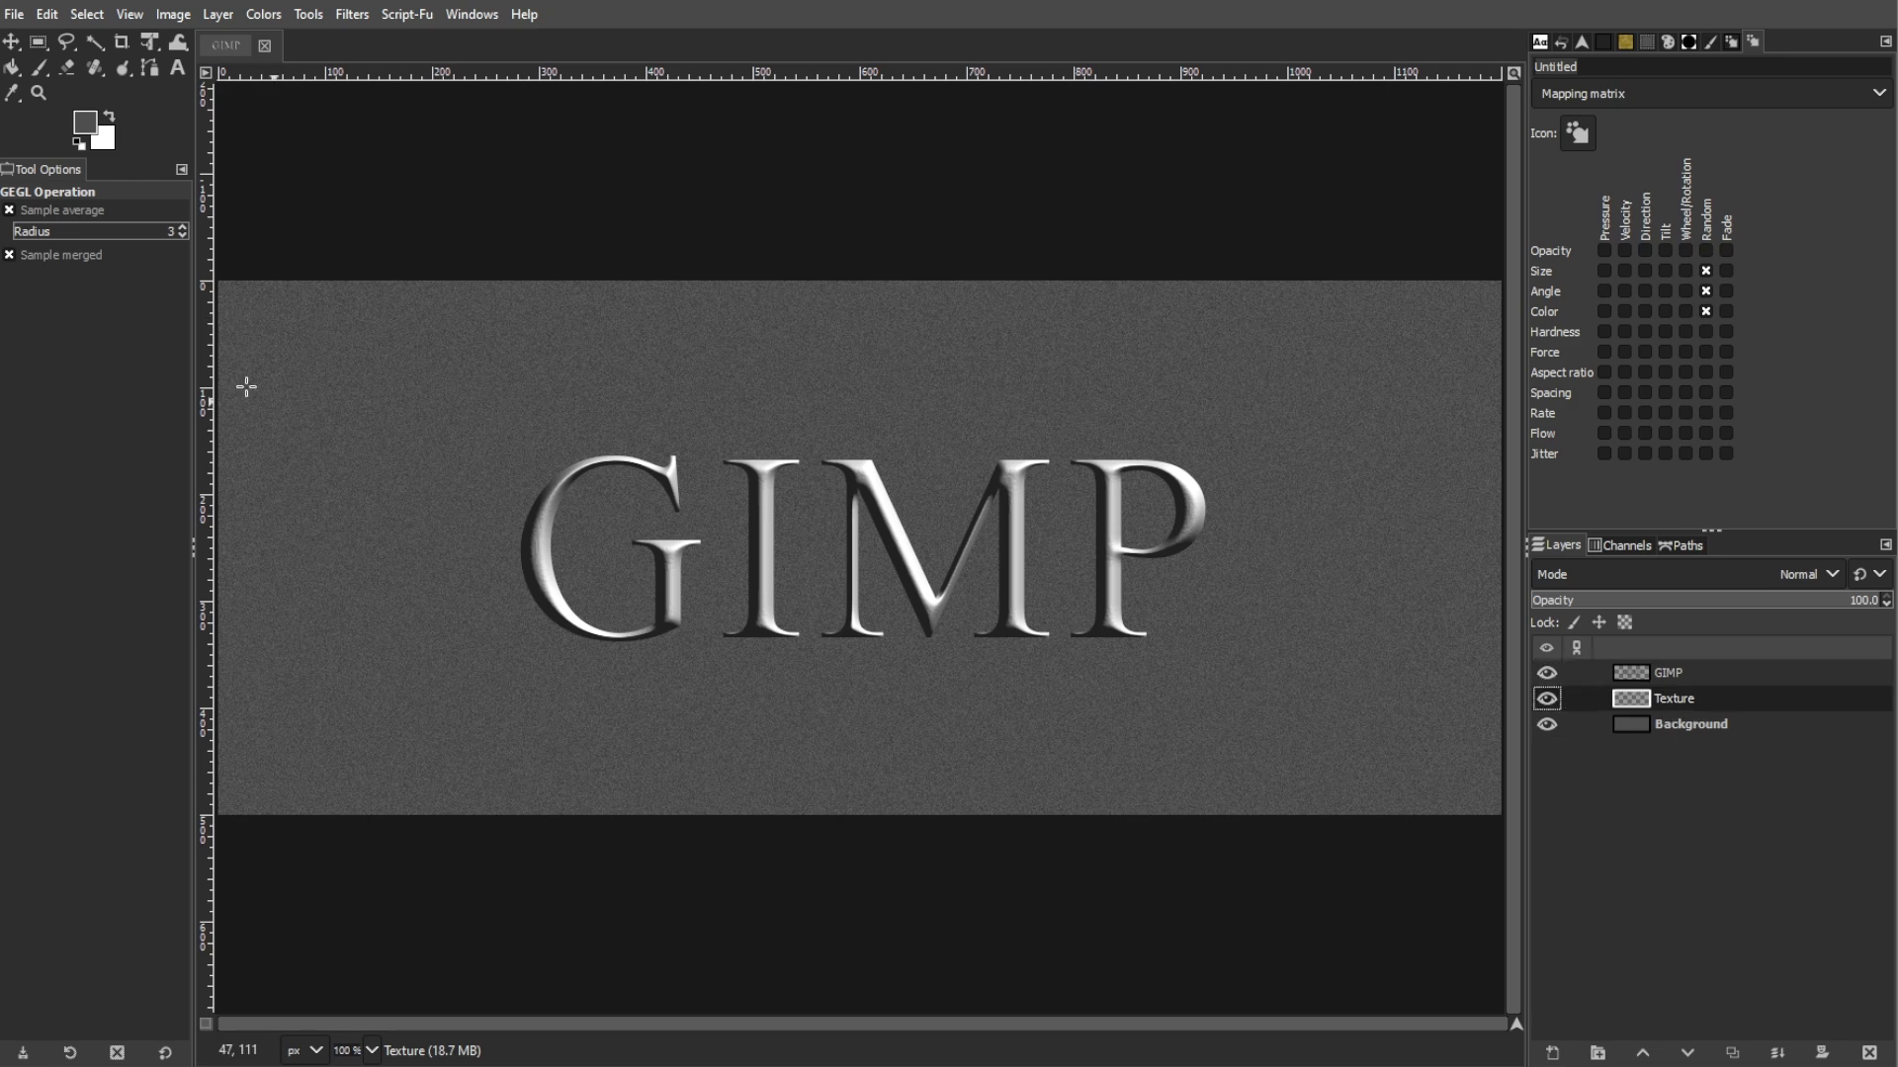
- Set up the Paintbrush with the Chalk 02 brush at size 230, a reduced opacity and a white foreground colour
key(p)
click(25, 281)
scroll(57, 443, down, 10)
click(58, 443)
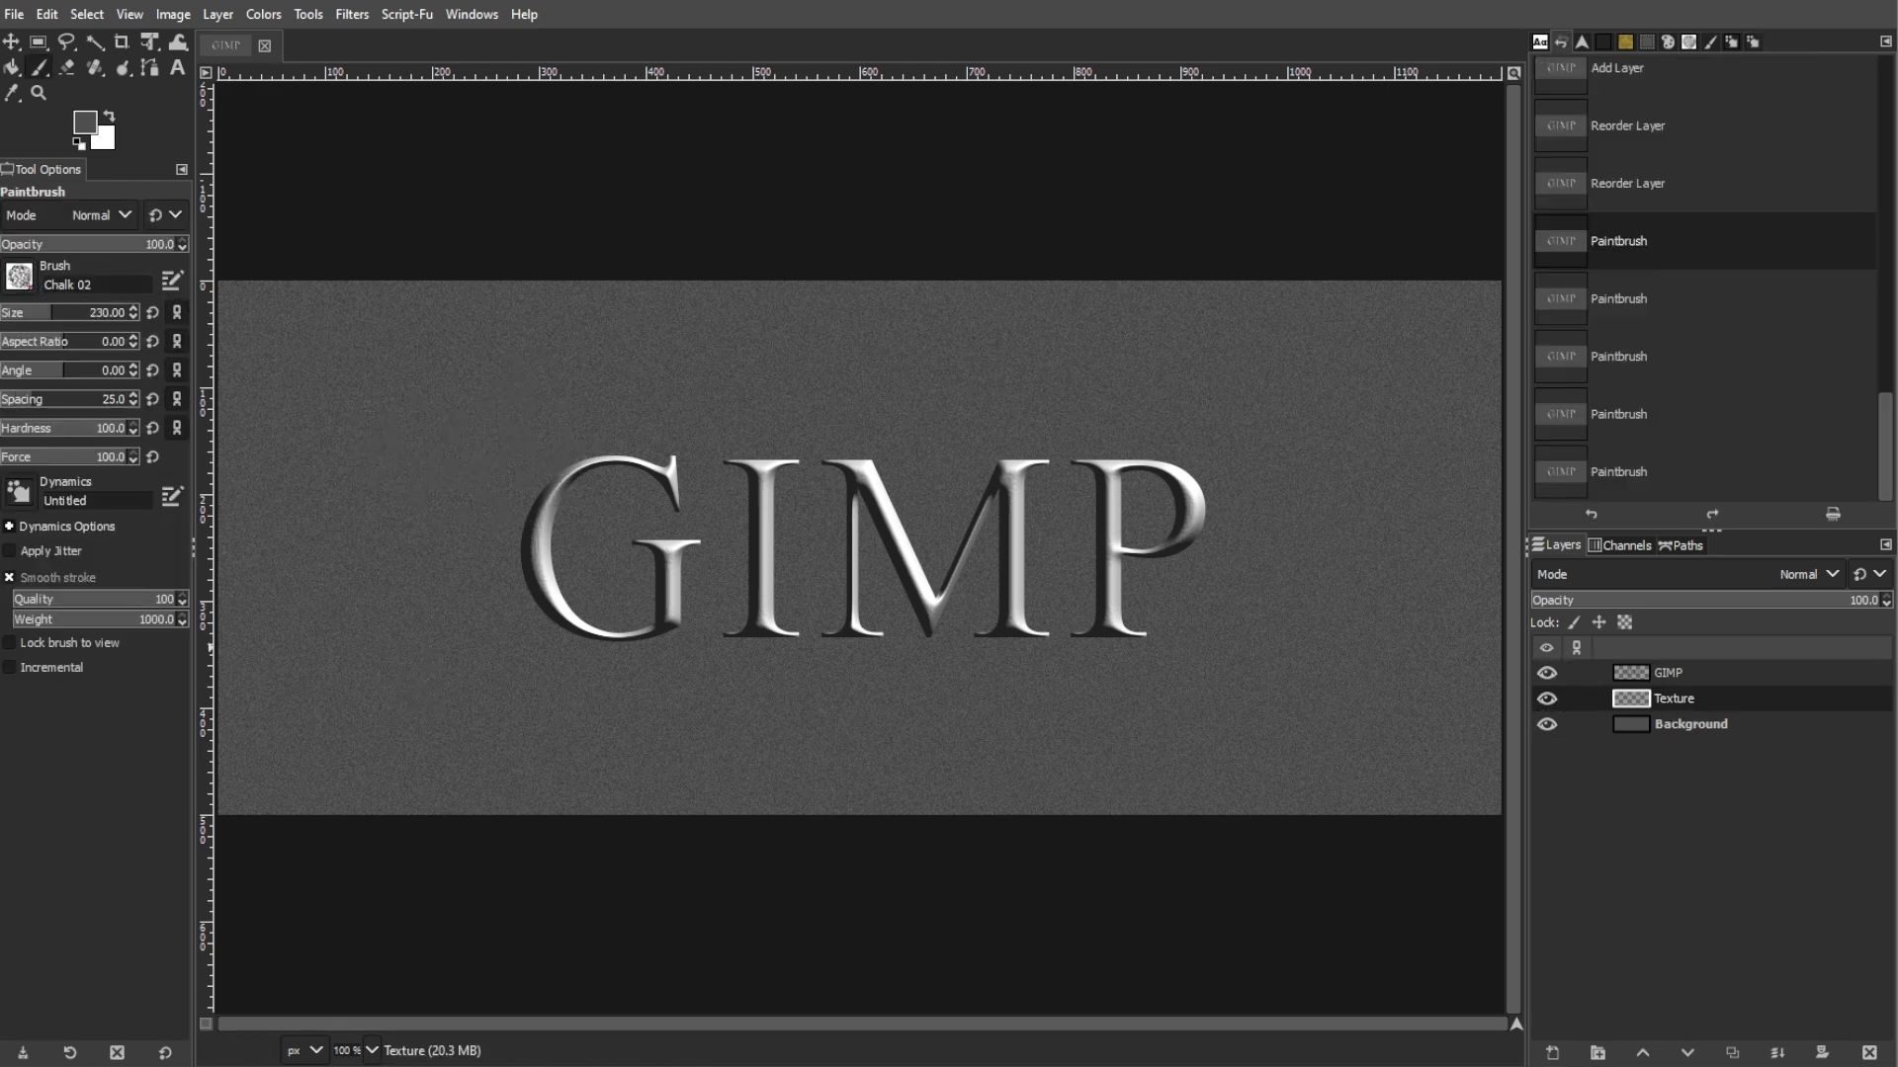
drag(77, 246, 59, 245)
key(x)
- Try white low-opacity Paintbrush strokes across the Texture layer with different brushes, undoing the test strokes
drag(363, 466, 581, 486)
key(ctrl+z)
key(ctrl+z)
drag(59, 245, 31, 245)
drag(397, 413, 613, 495)
key(ctrl+z)
click(20, 276)
key(ctrl+z)
drag(396, 425, 890, 583)
click(19, 277)
click(99, 506)
key(ctrl+z)
- Paint a cloudy white texture across the Texture layer with the Grunge 01 brush at size 256, opacity 3, spacing 87 and force 81
click(20, 276)
click(132, 386)
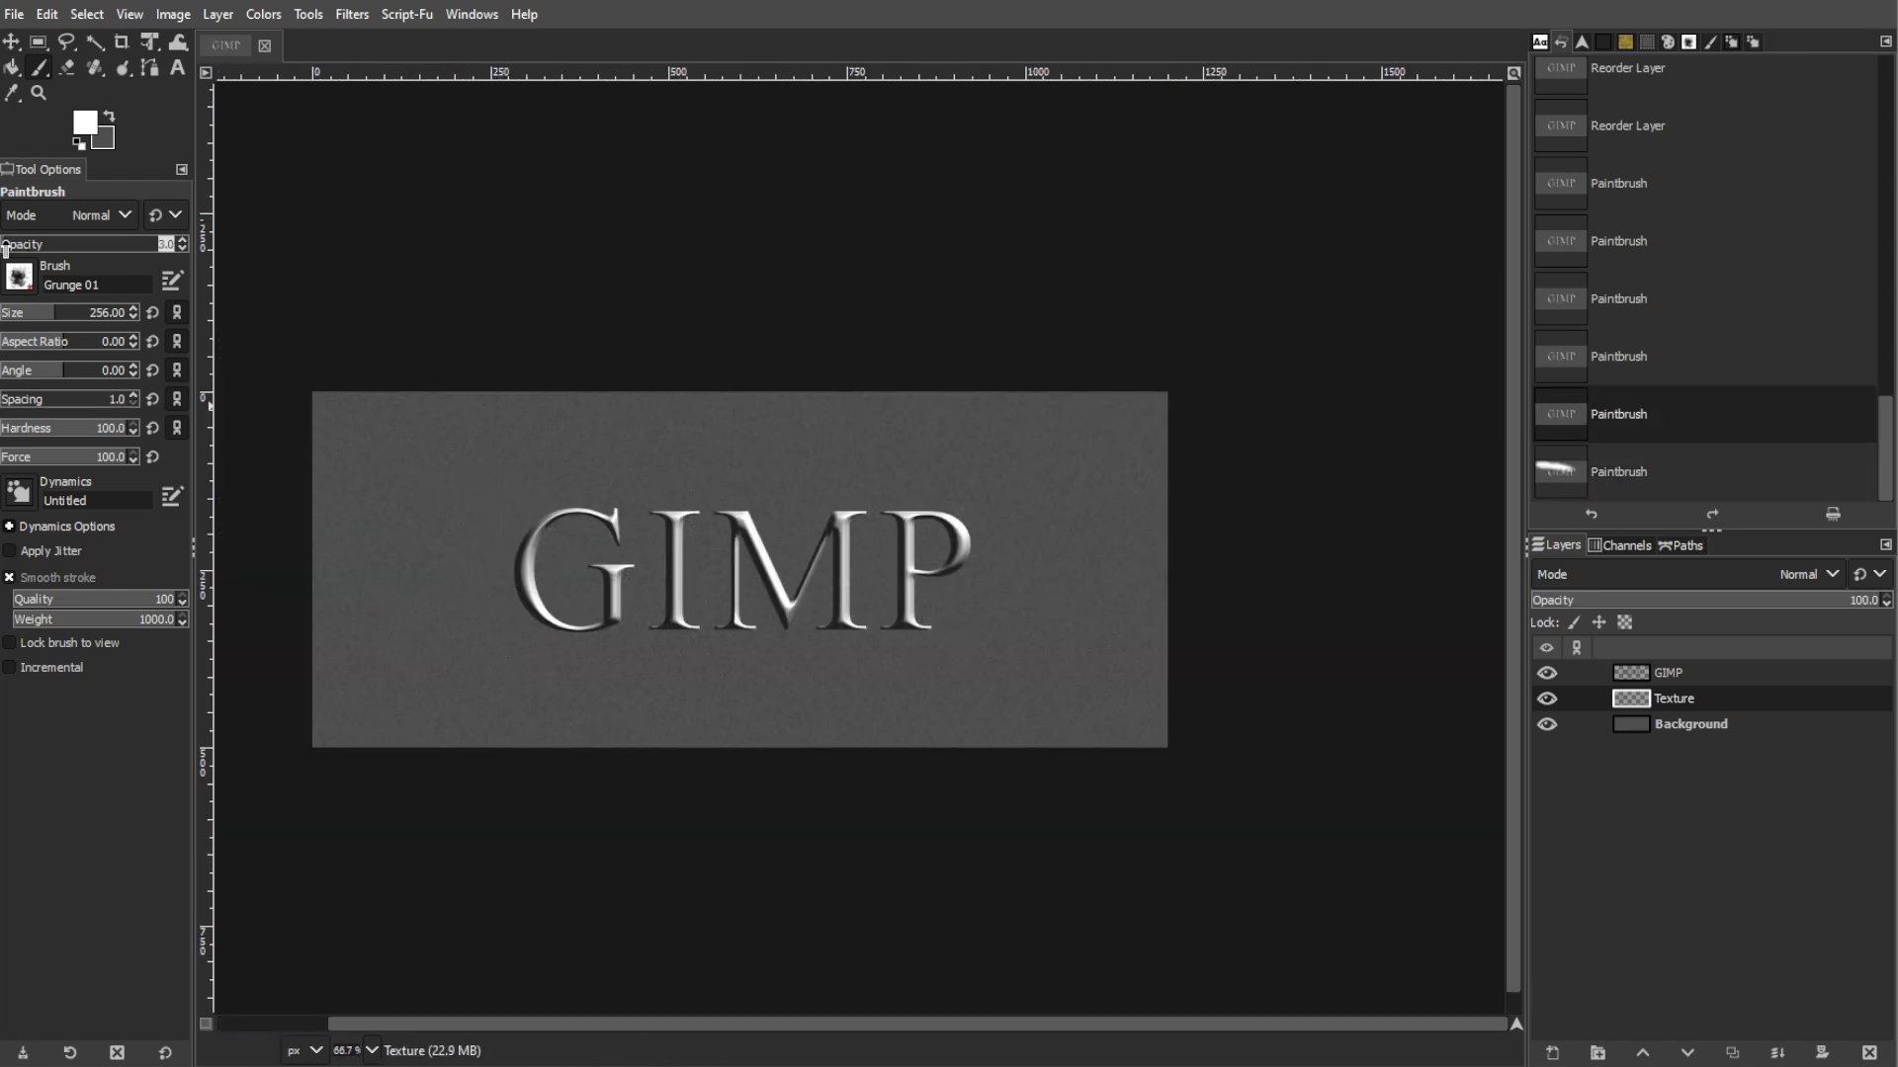
drag(406, 460, 692, 484)
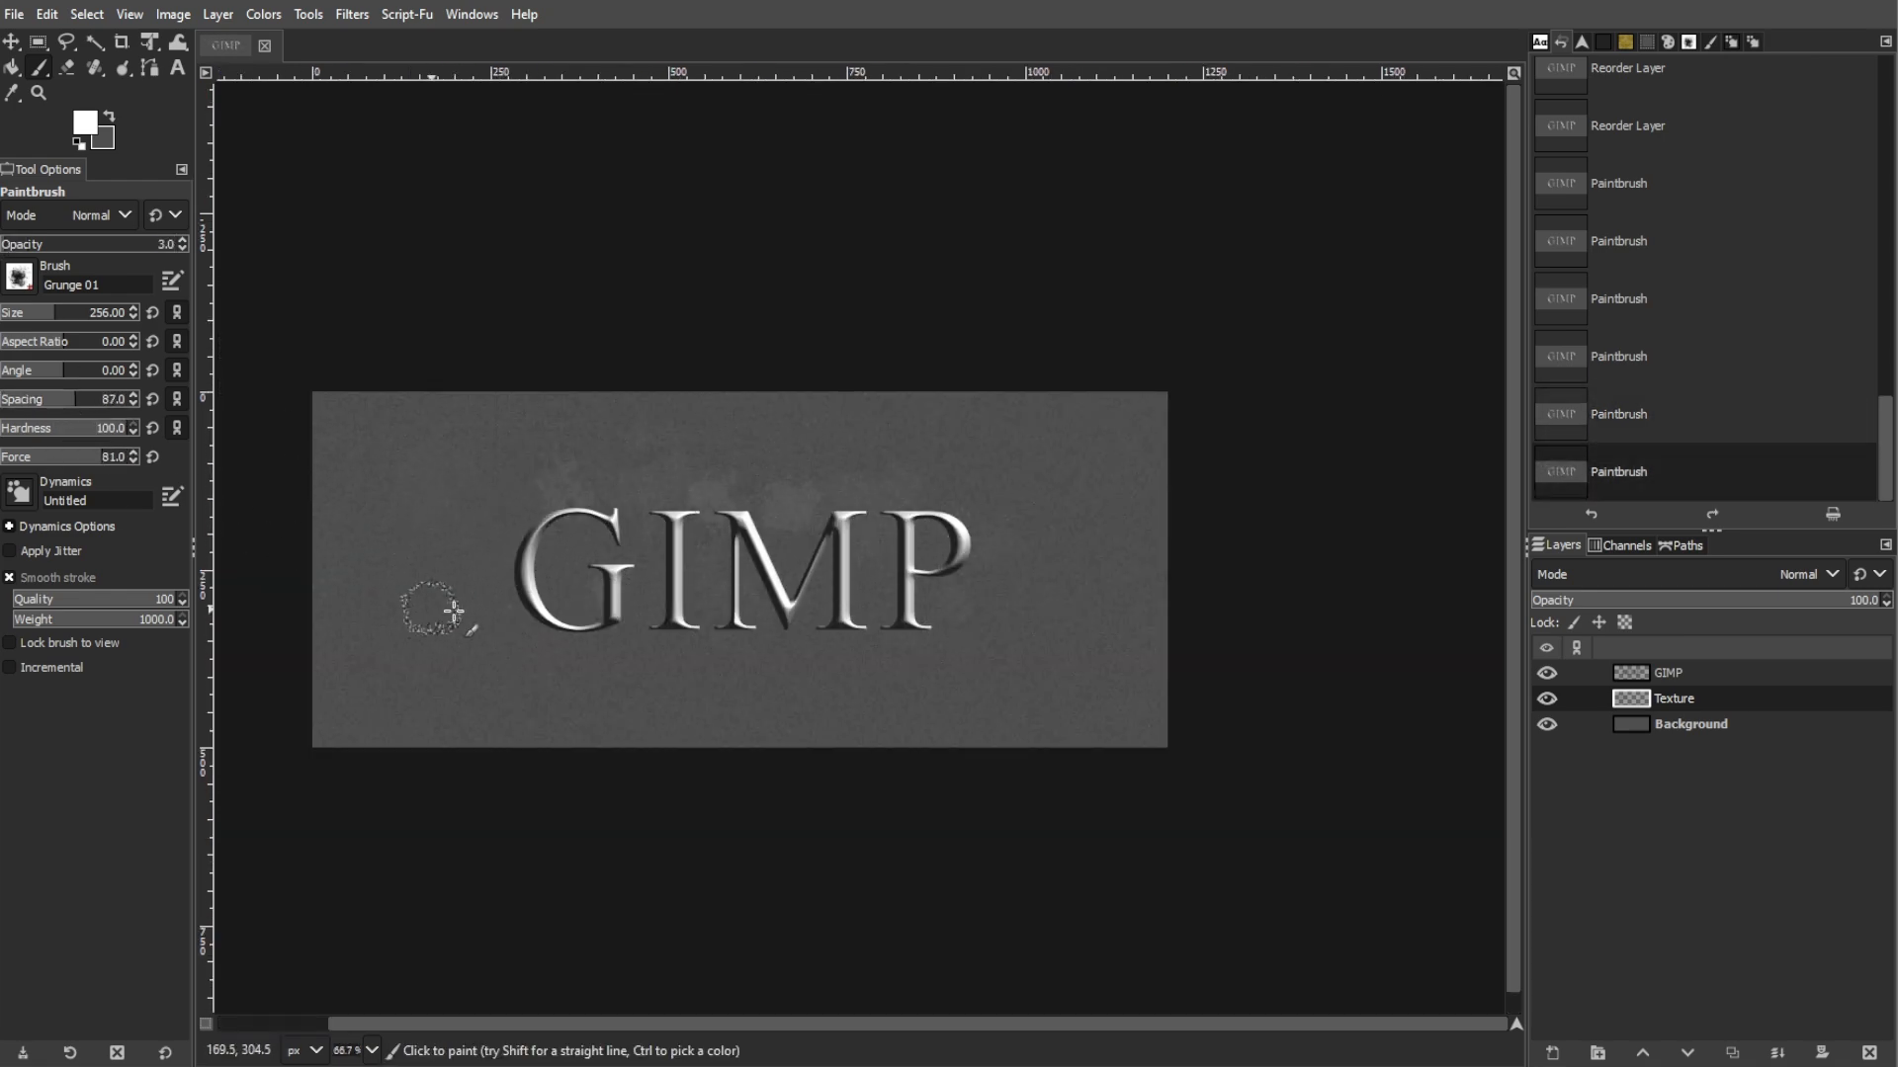
click(390, 443)
click(726, 728)
click(850, 665)
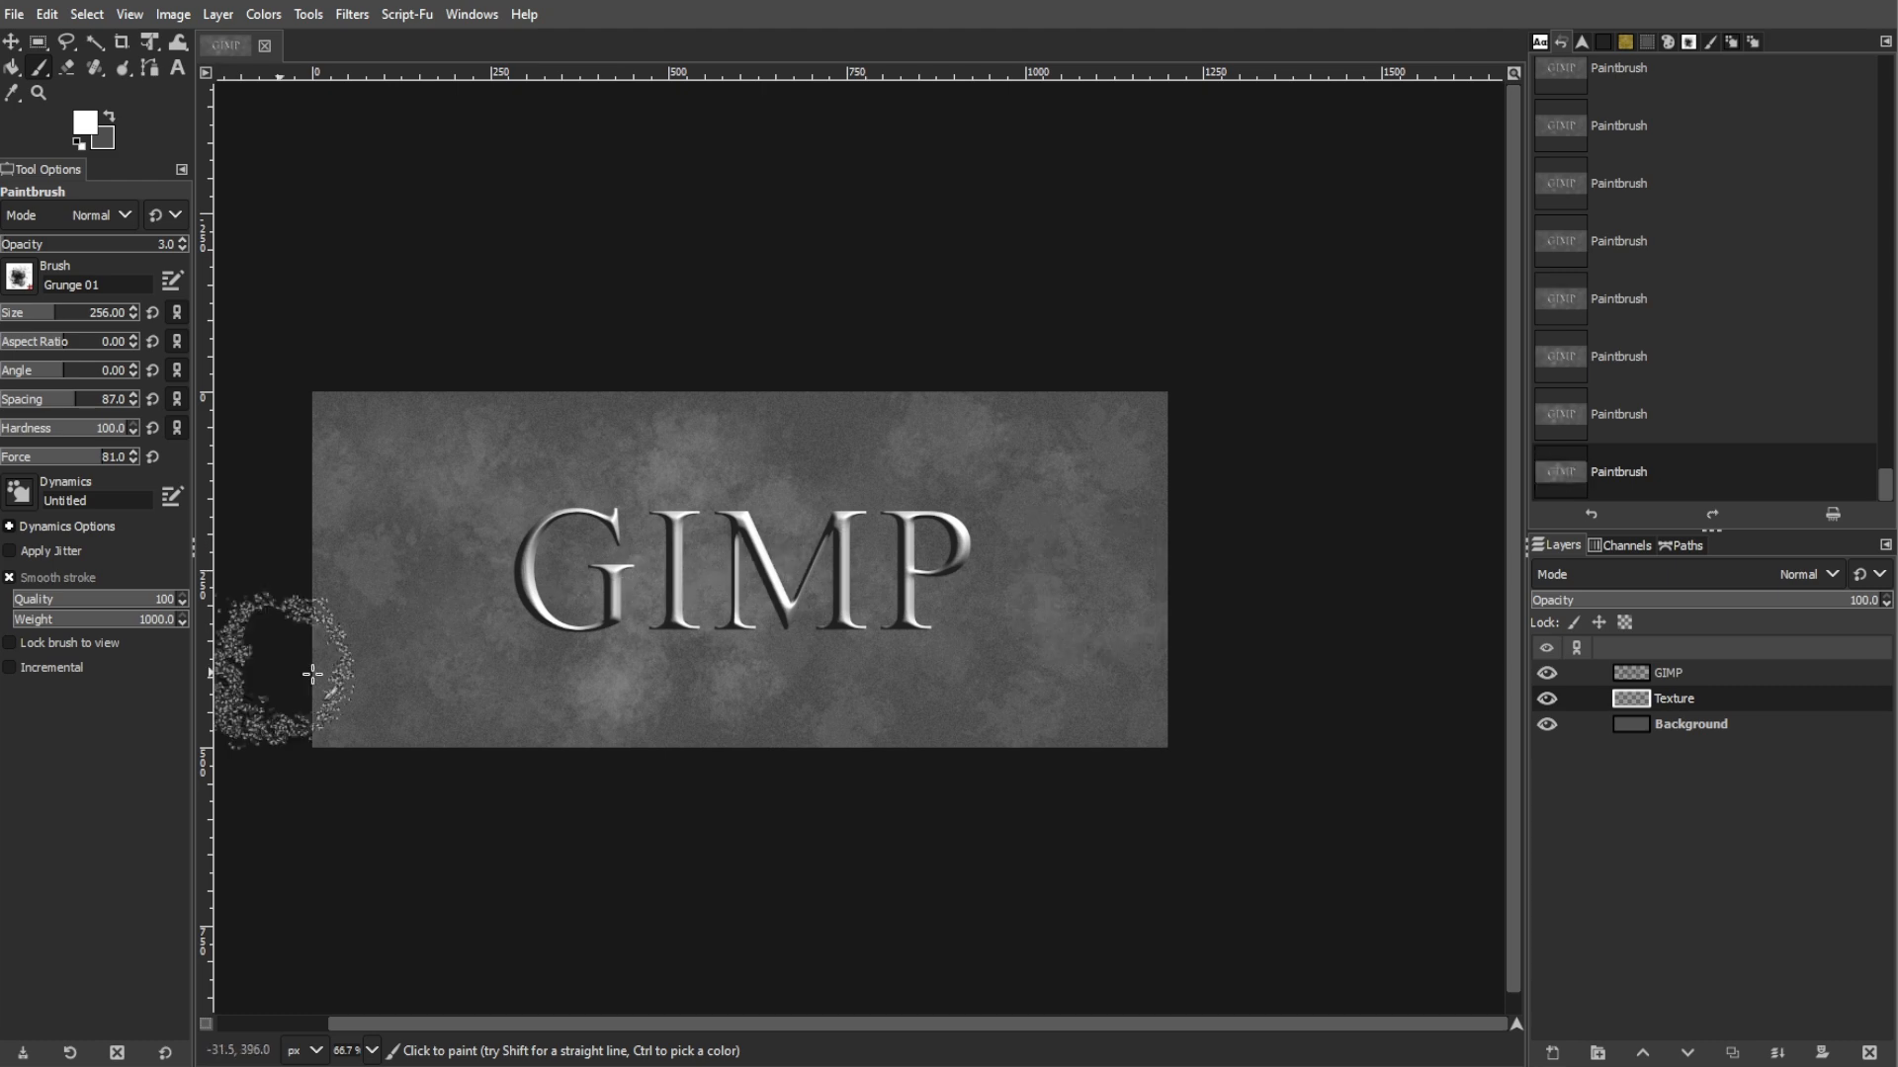
- Add a few more faint white Grunge 01 dabs to the Texture layer, undoing unwanted strokes
click(943, 436)
click(710, 685)
drag(206, 415, 488, 415)
key(ctrl+z)
click(966, 571)
click(1117, 564)
click(14, 315)
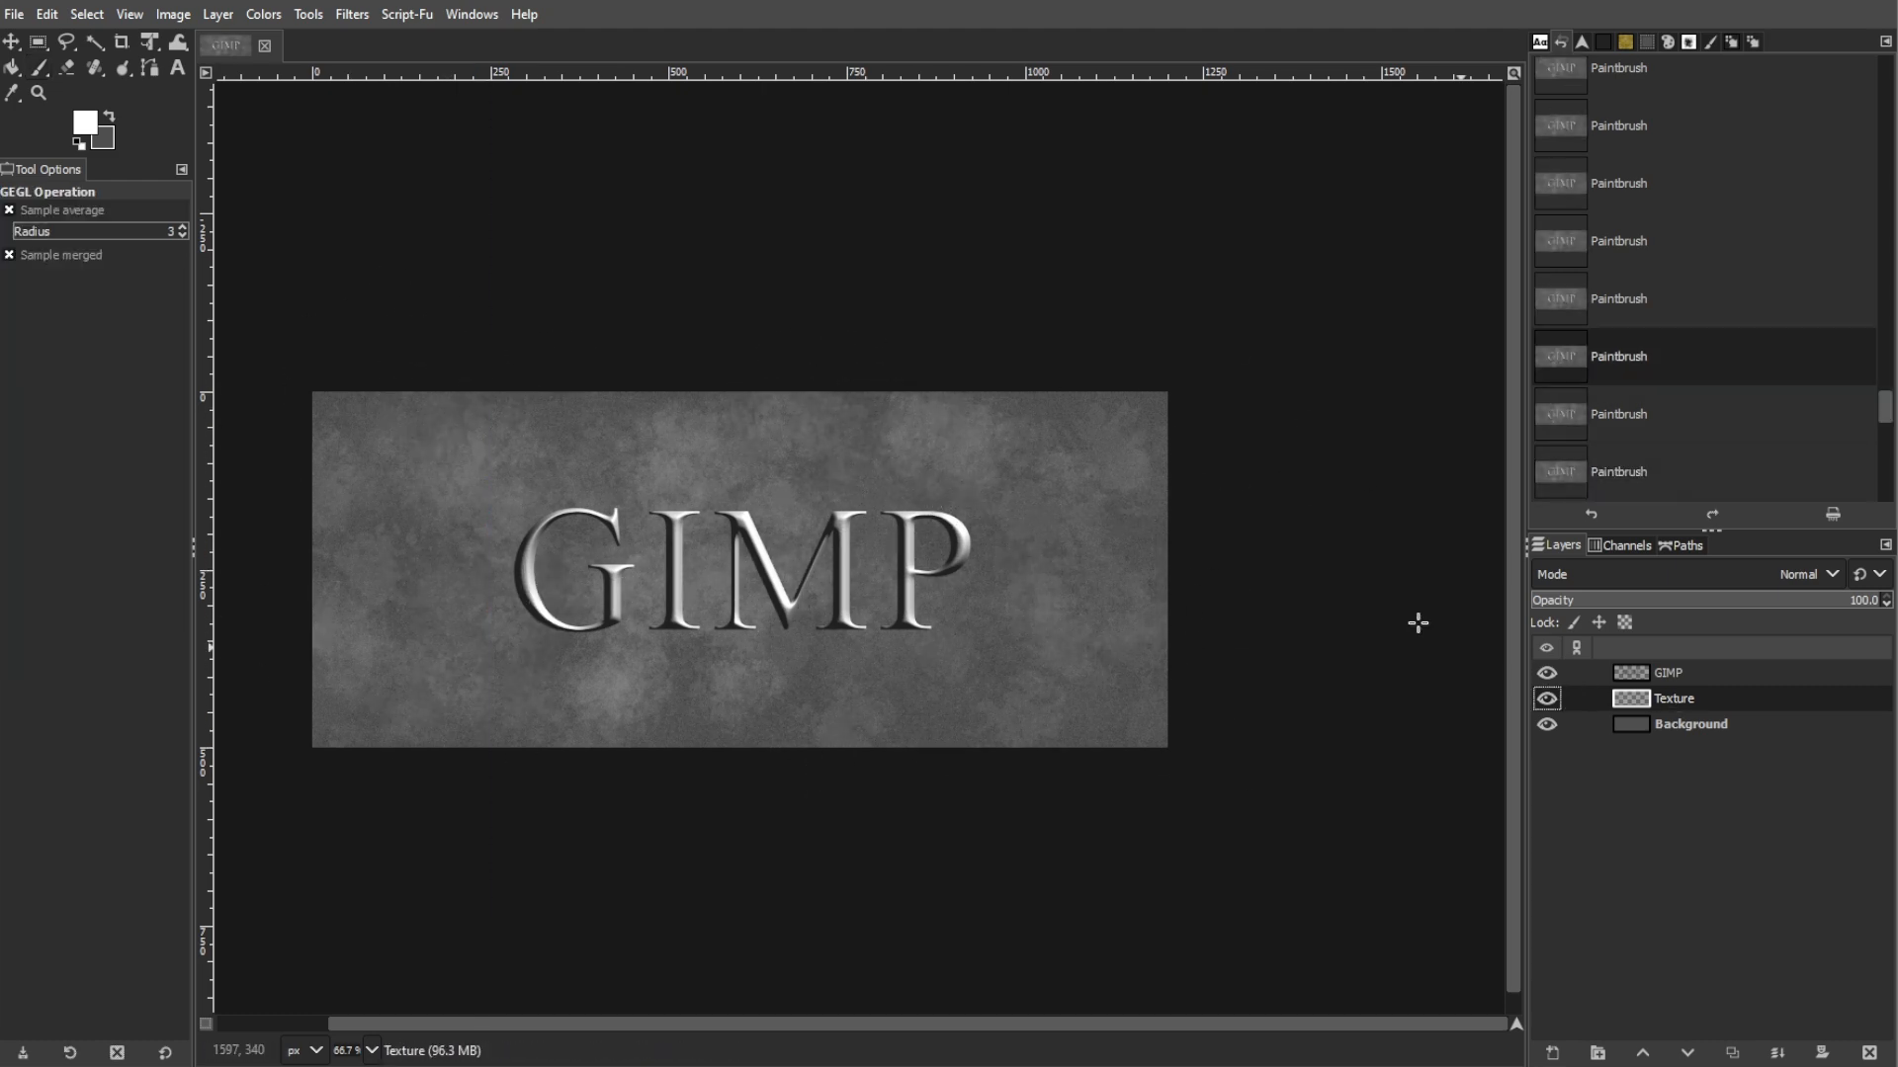
- Apply the Emboss filter to the Texture layer with azimuth 112, elevation 11 and depth 20
click(367, 18)
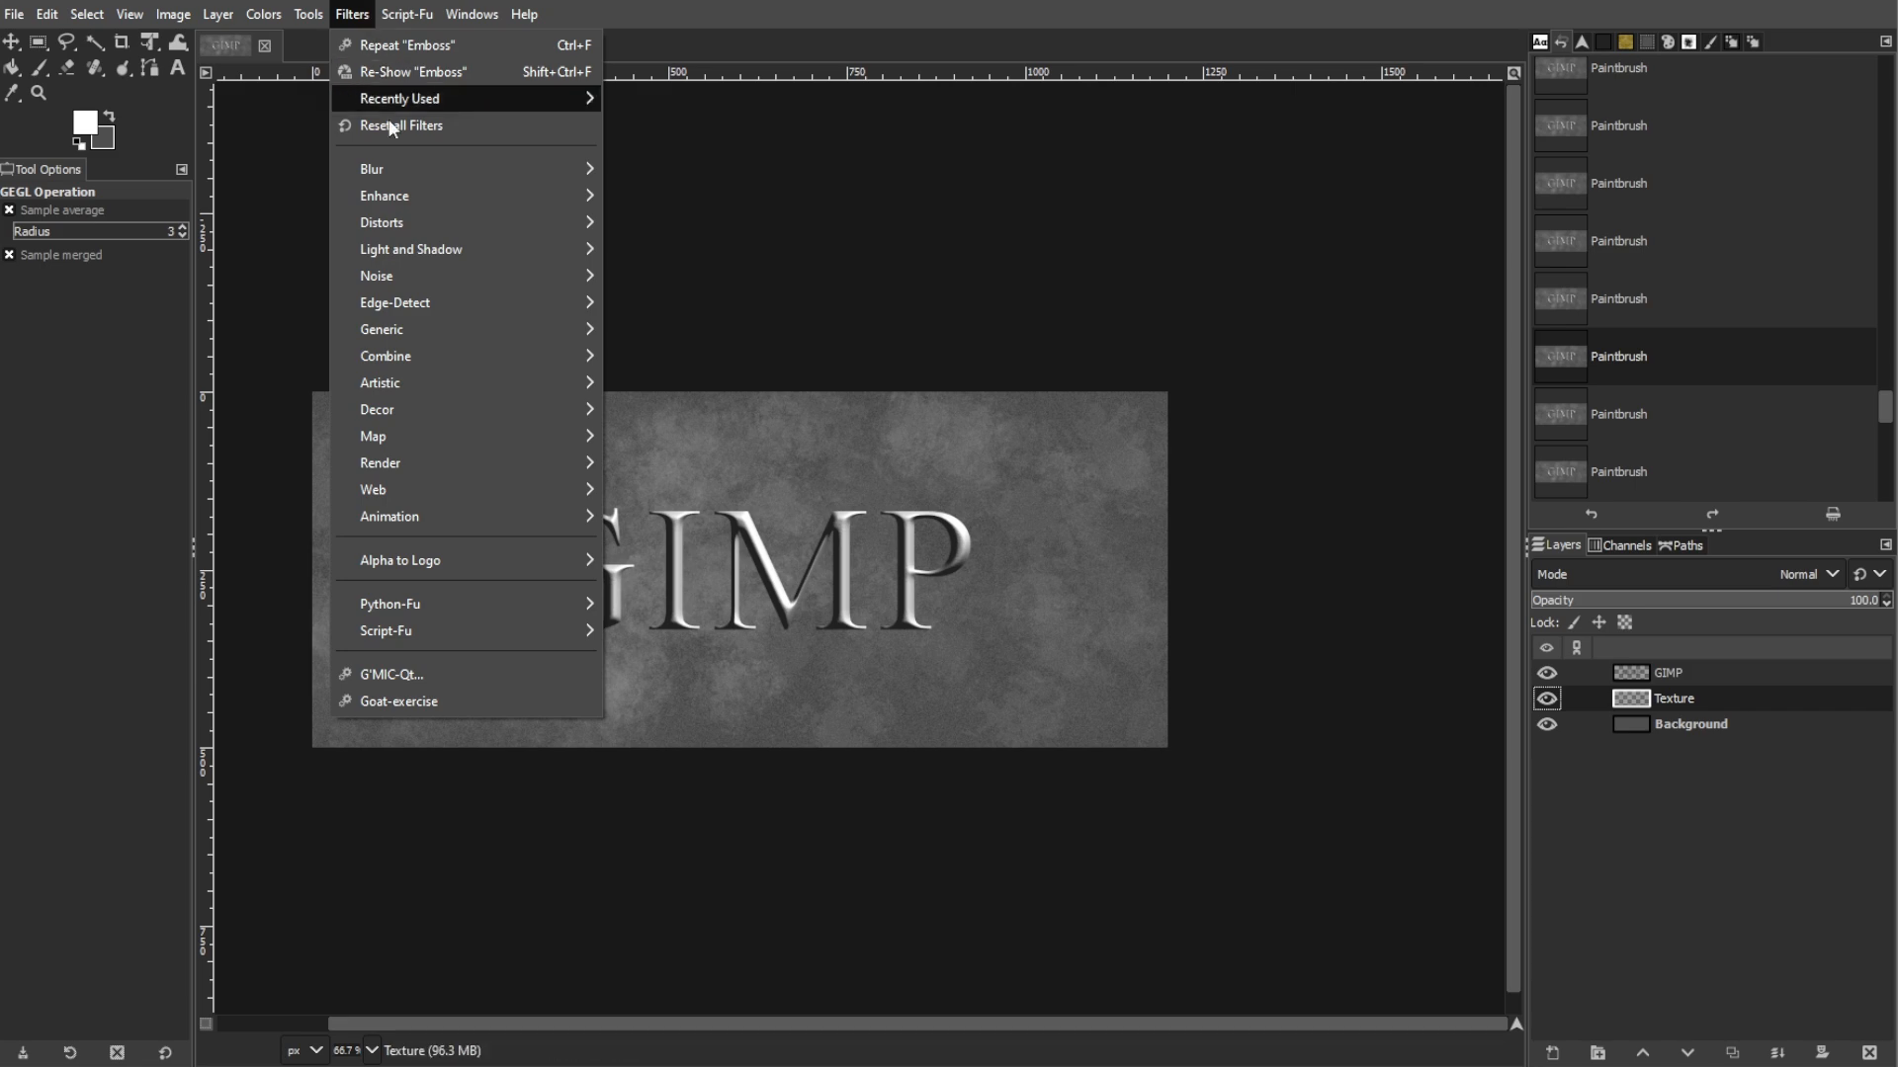
mouse_move(415, 233)
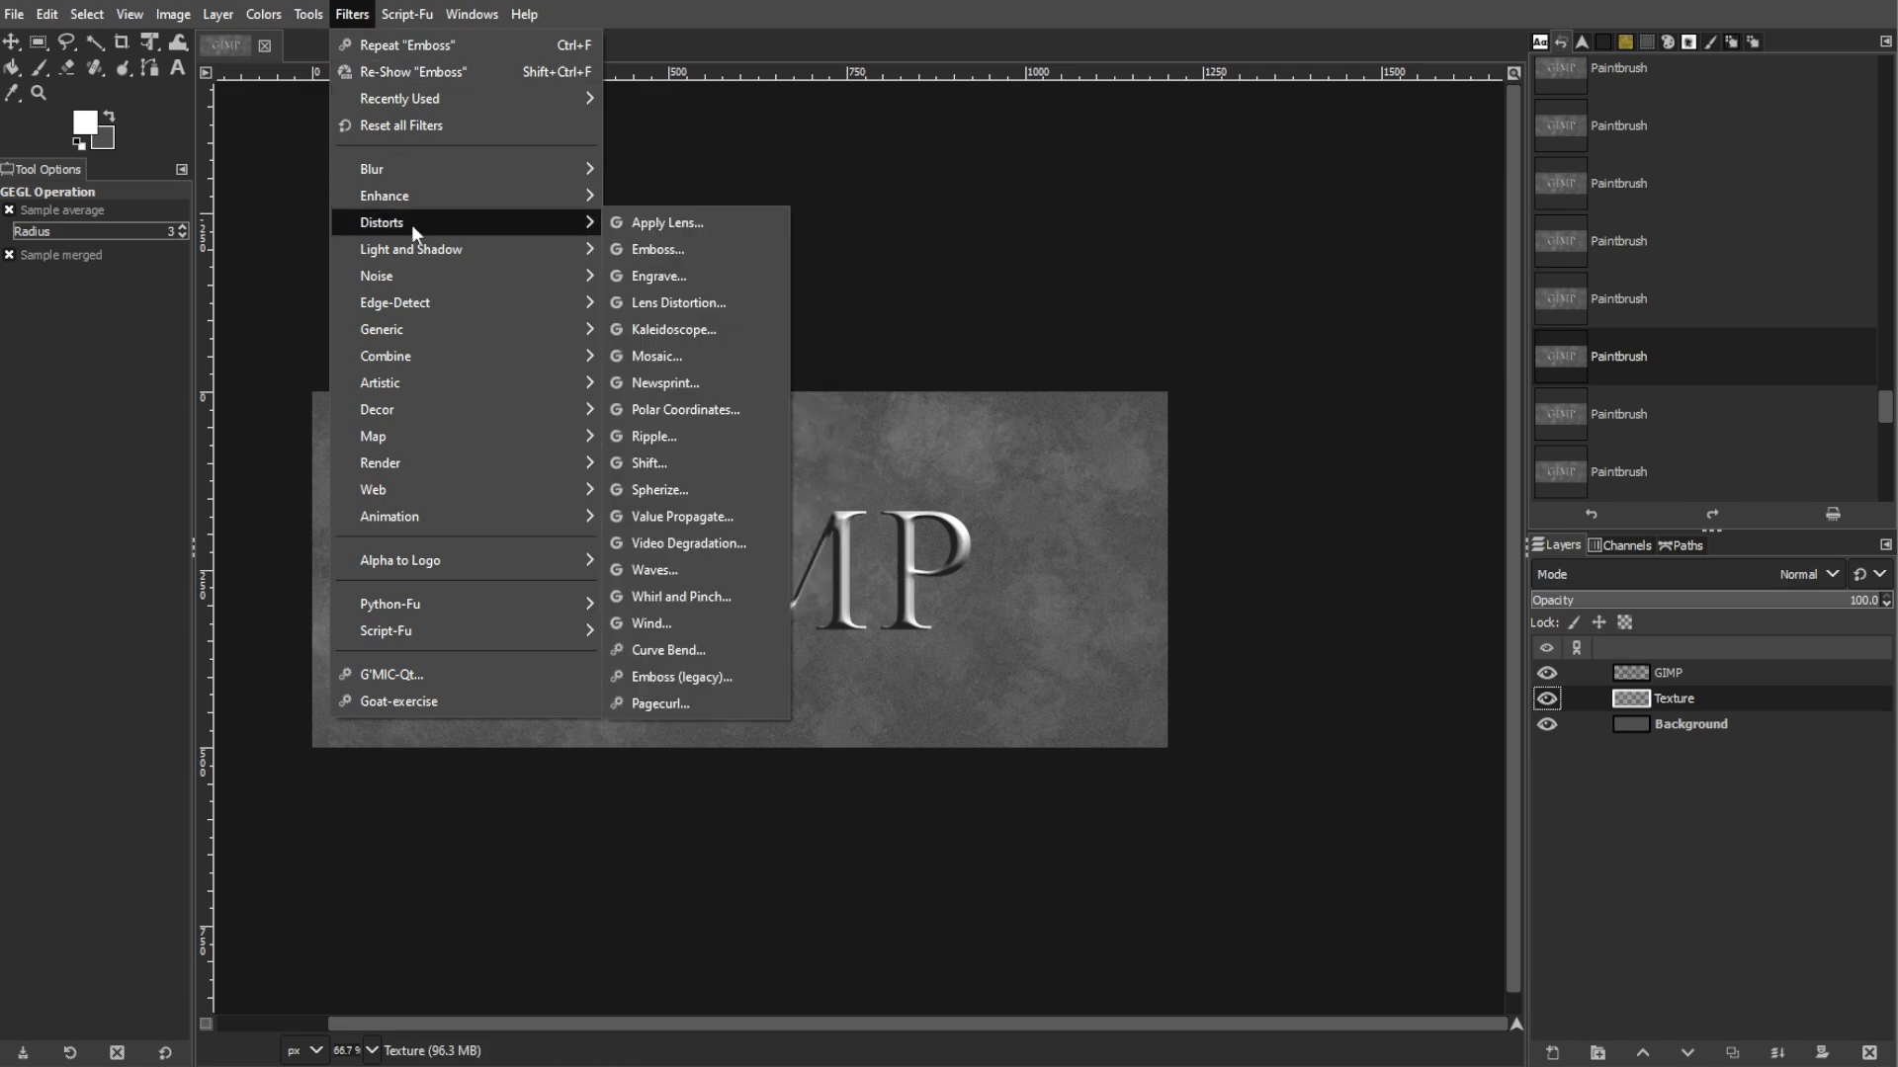
click(639, 249)
key(Tab)
text(11)
key(Tab)
text(8)
key(Tab)
drag(1227, 346, 1295, 343)
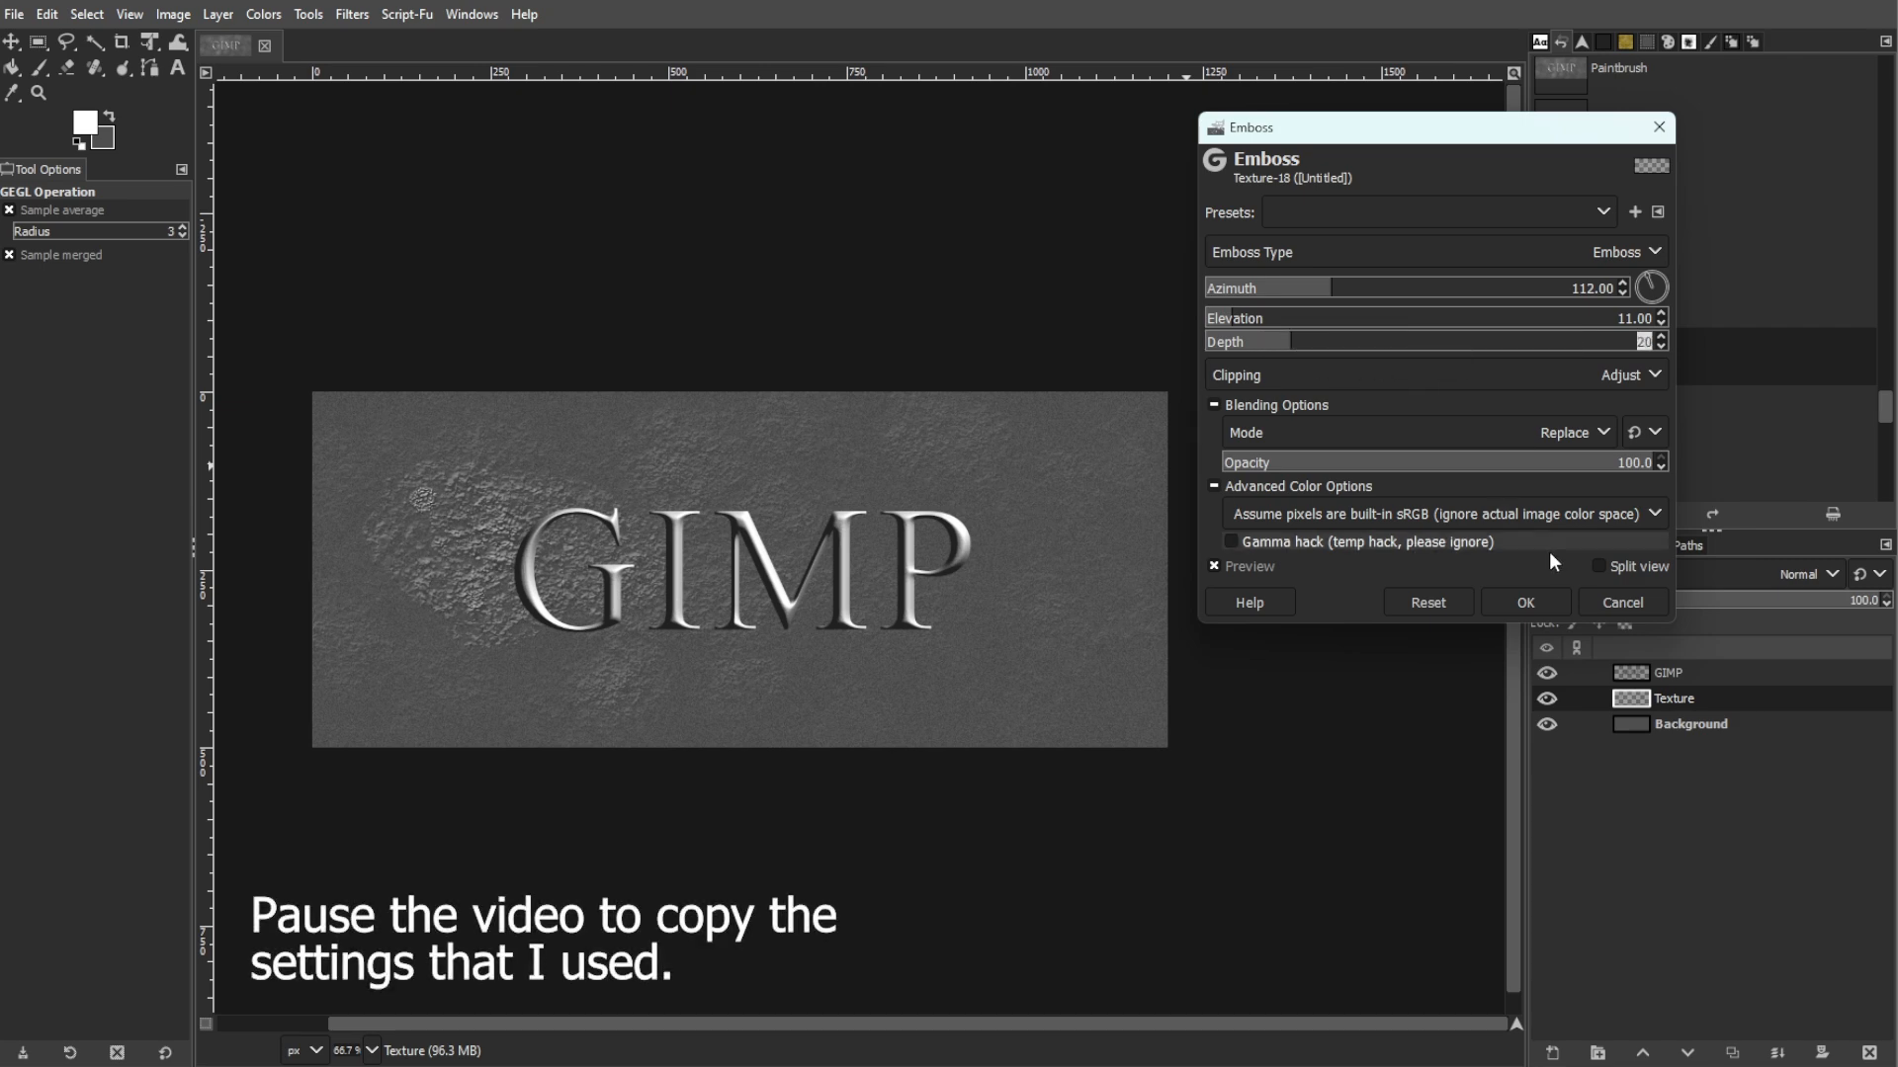
click(1538, 596)
- Dodge the lettering on the GIMP layer with the Grunge 01 brush at size 256 and opacity 88.5
drag(122, 69, 200, 122)
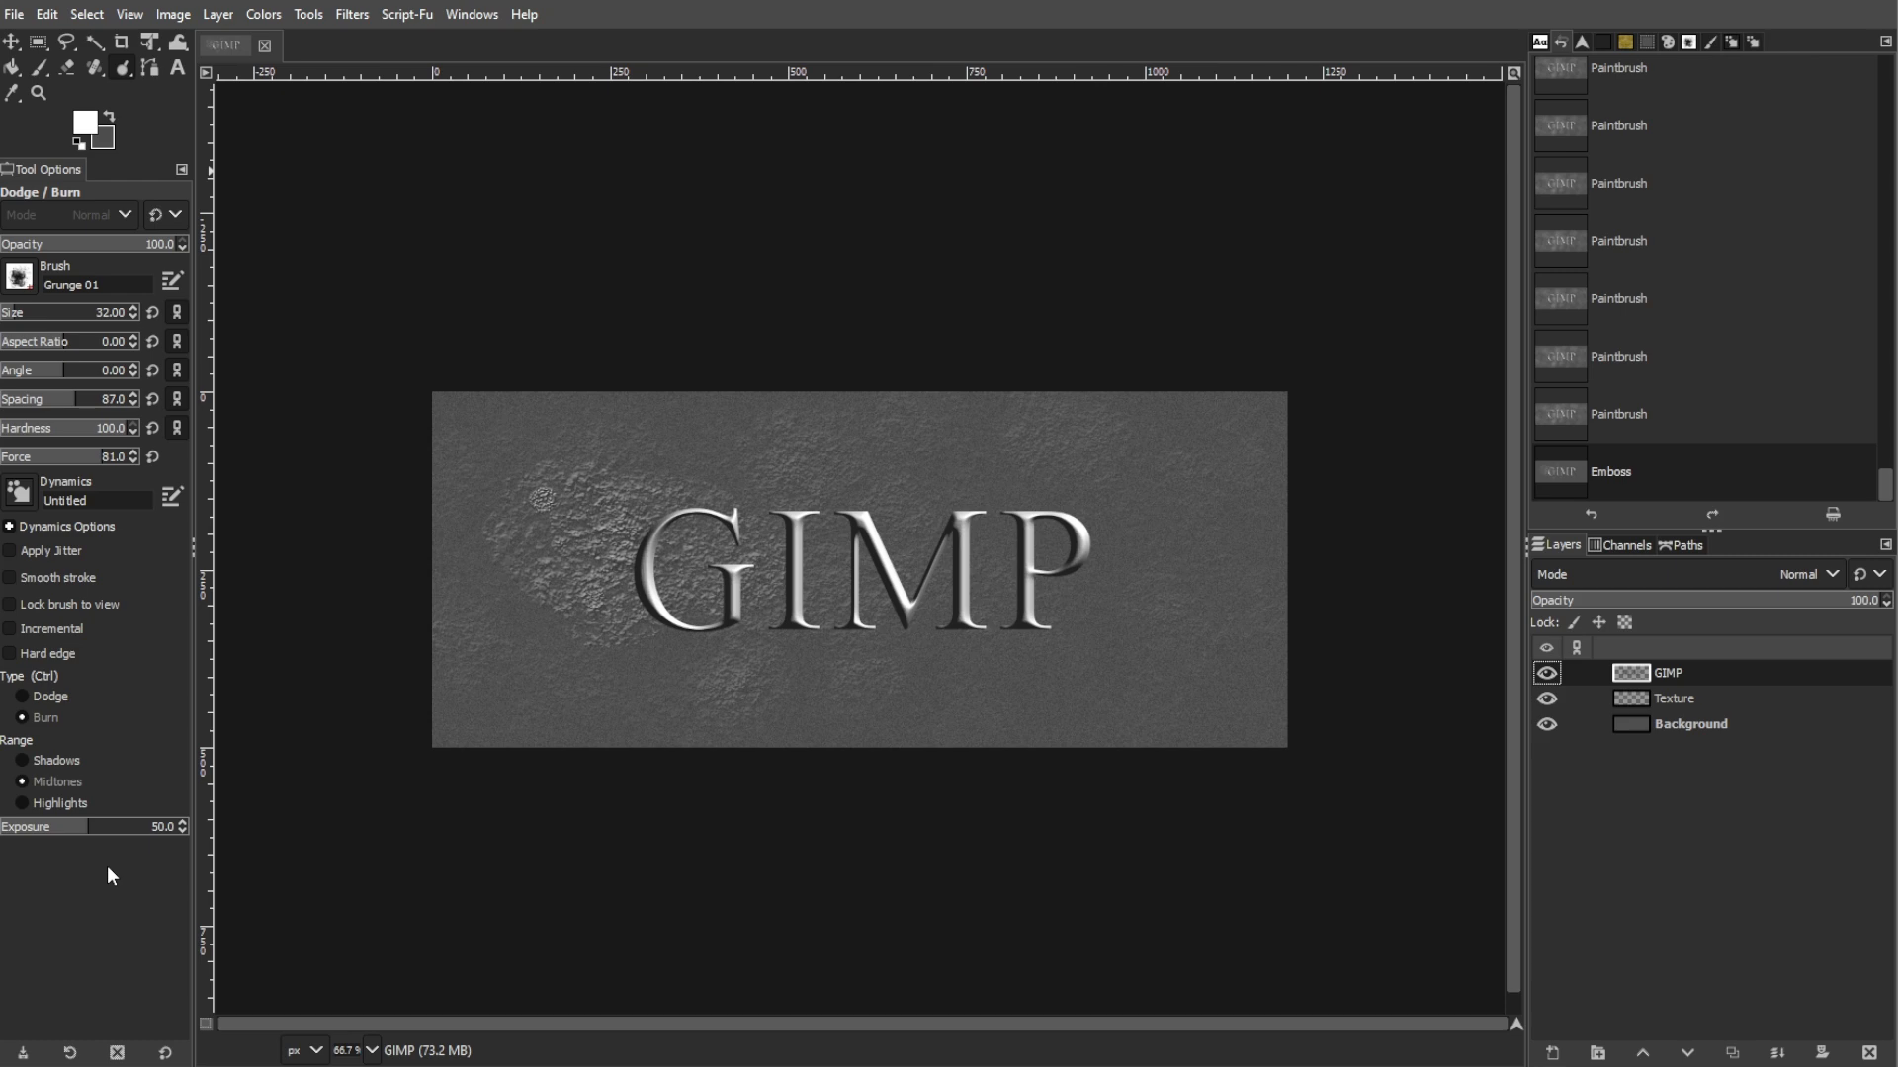
click(155, 244)
click(19, 278)
scroll(99, 435, up, 10)
click(118, 395)
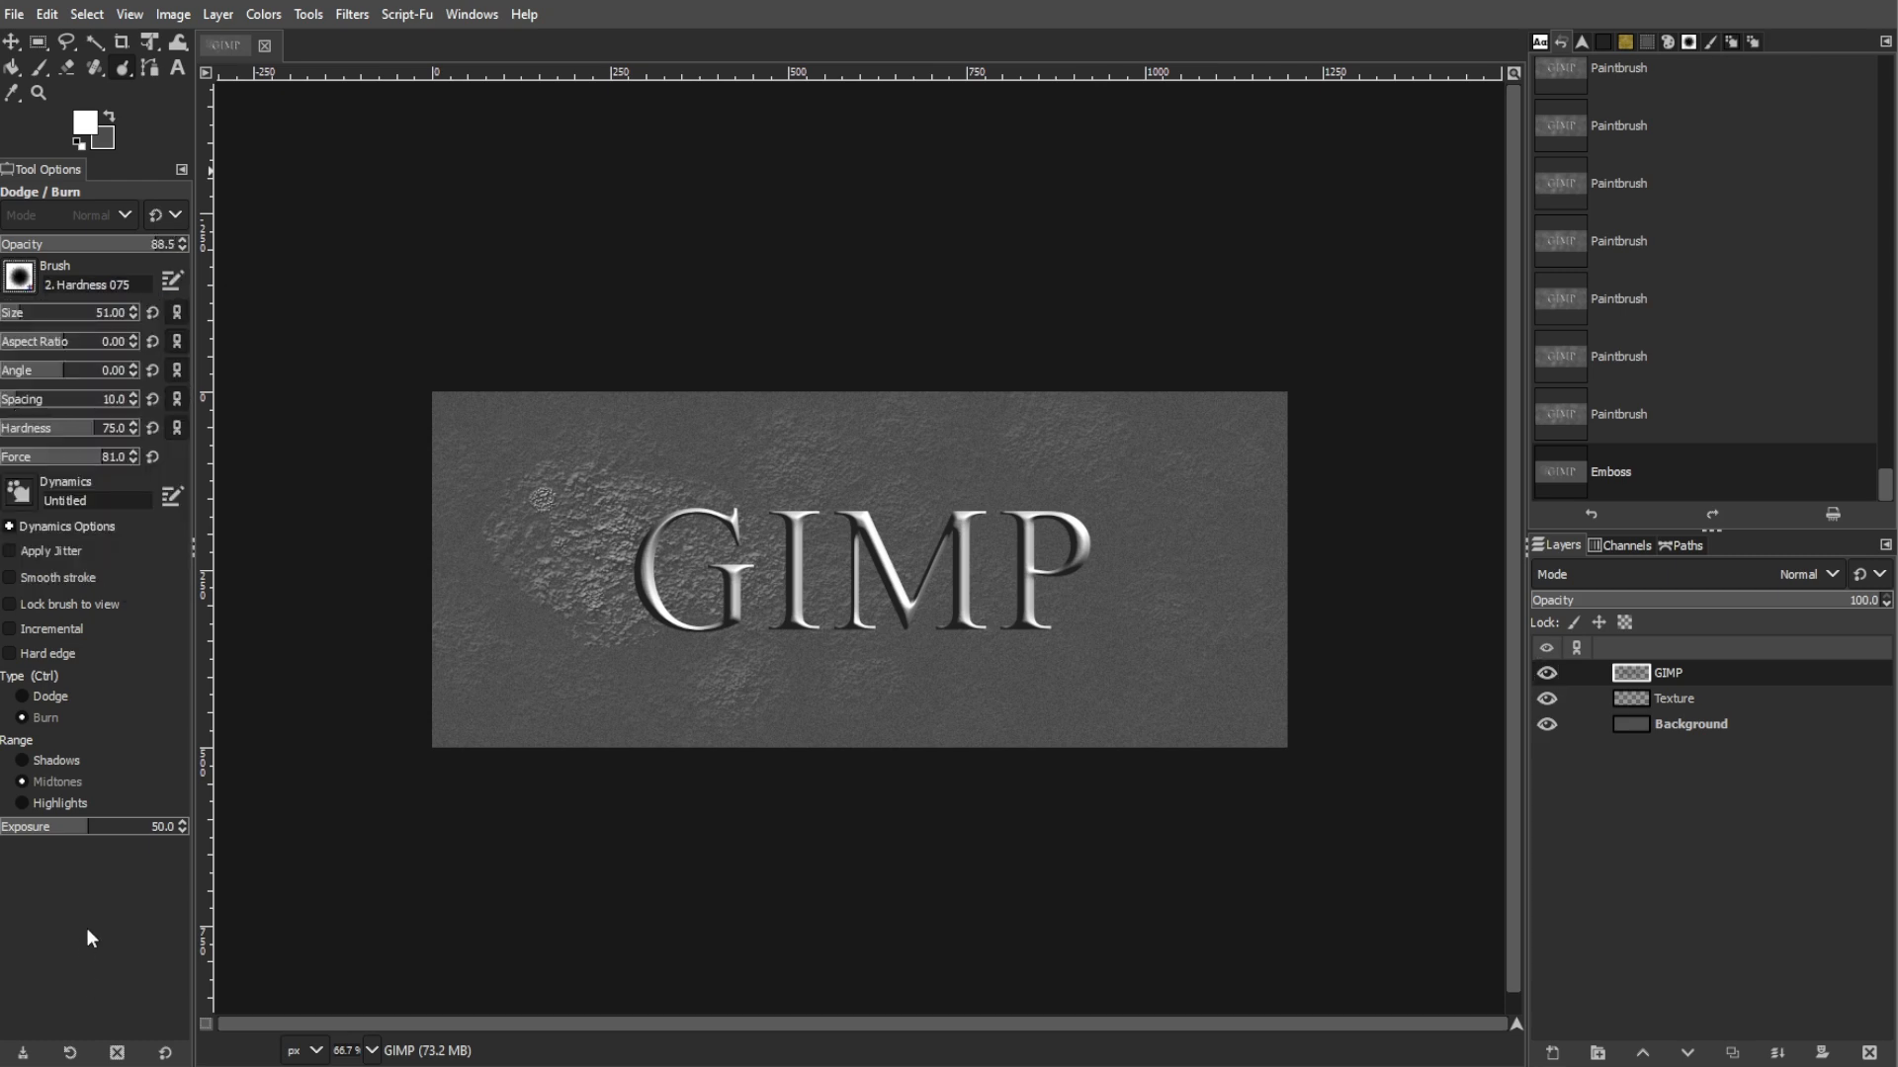
click(50, 697)
click(18, 278)
scroll(126, 458, down, 3)
click(161, 512)
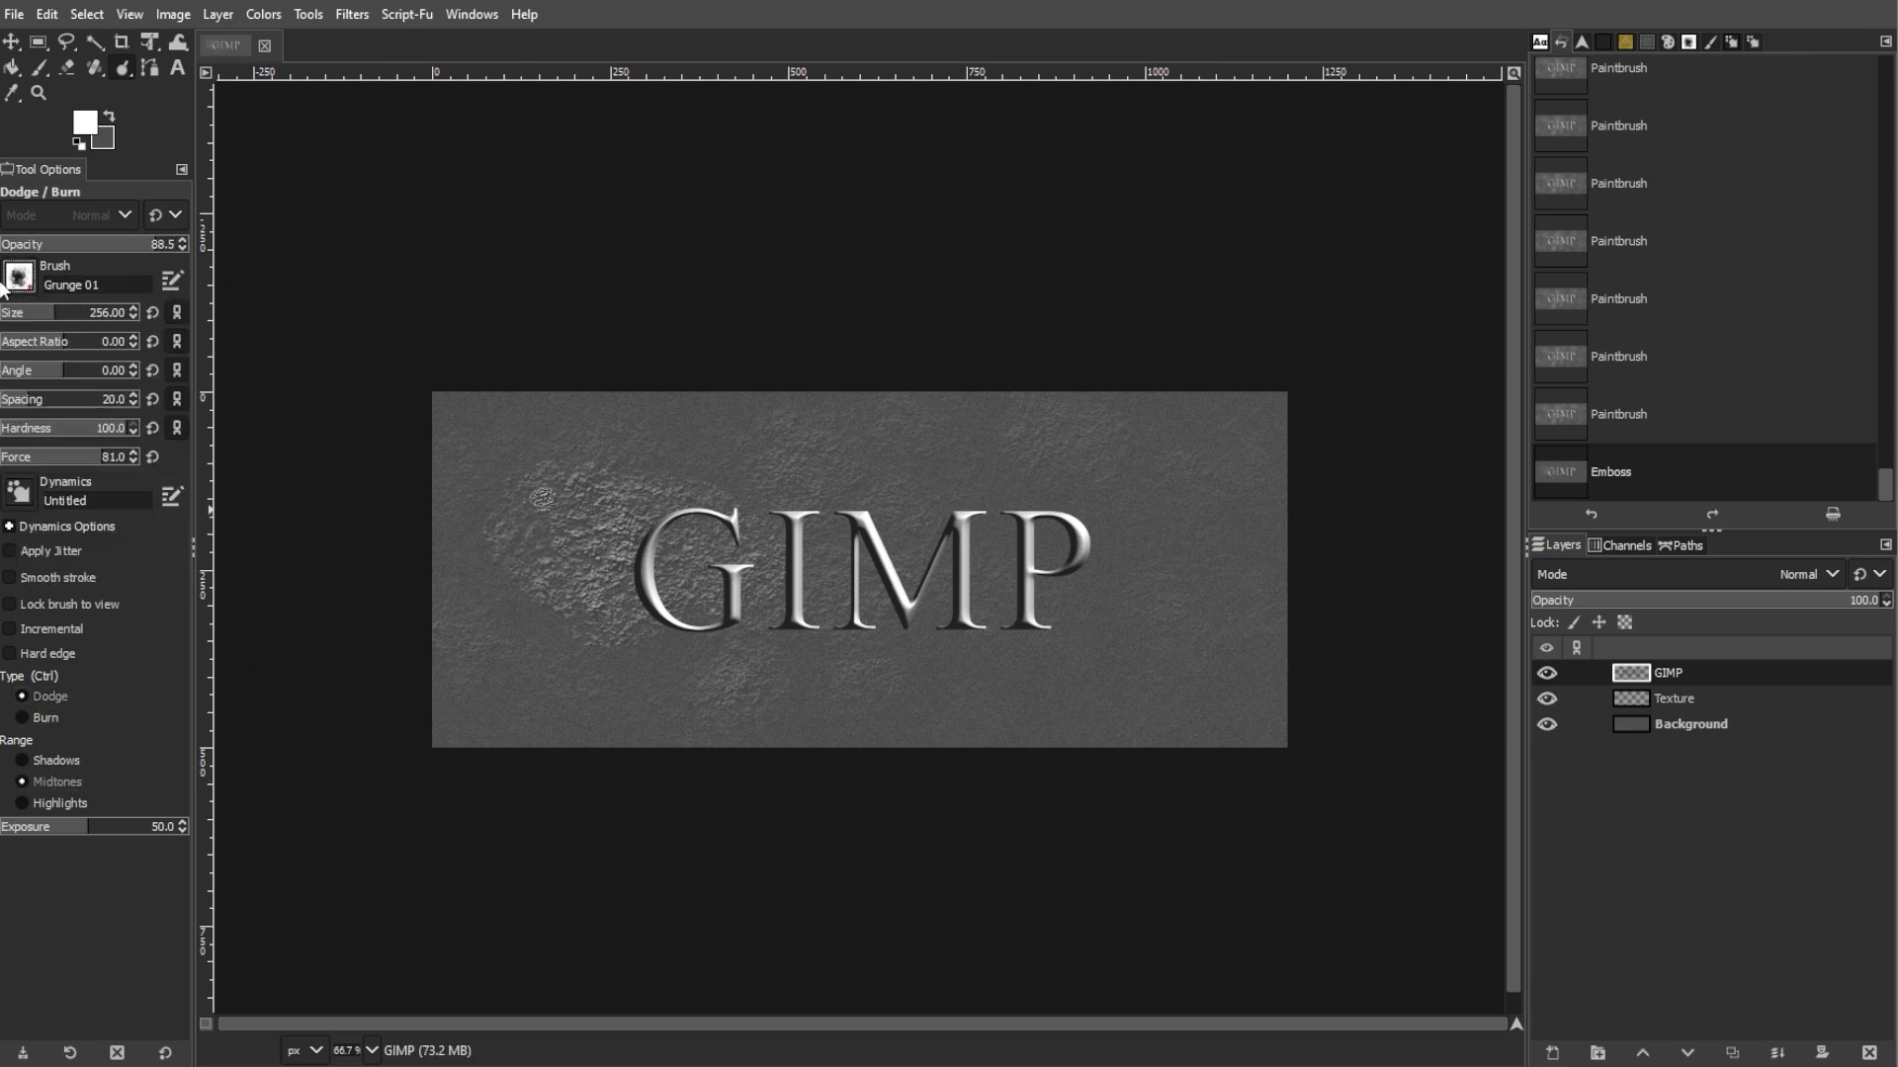
scroll(1647, 332, down, 5)
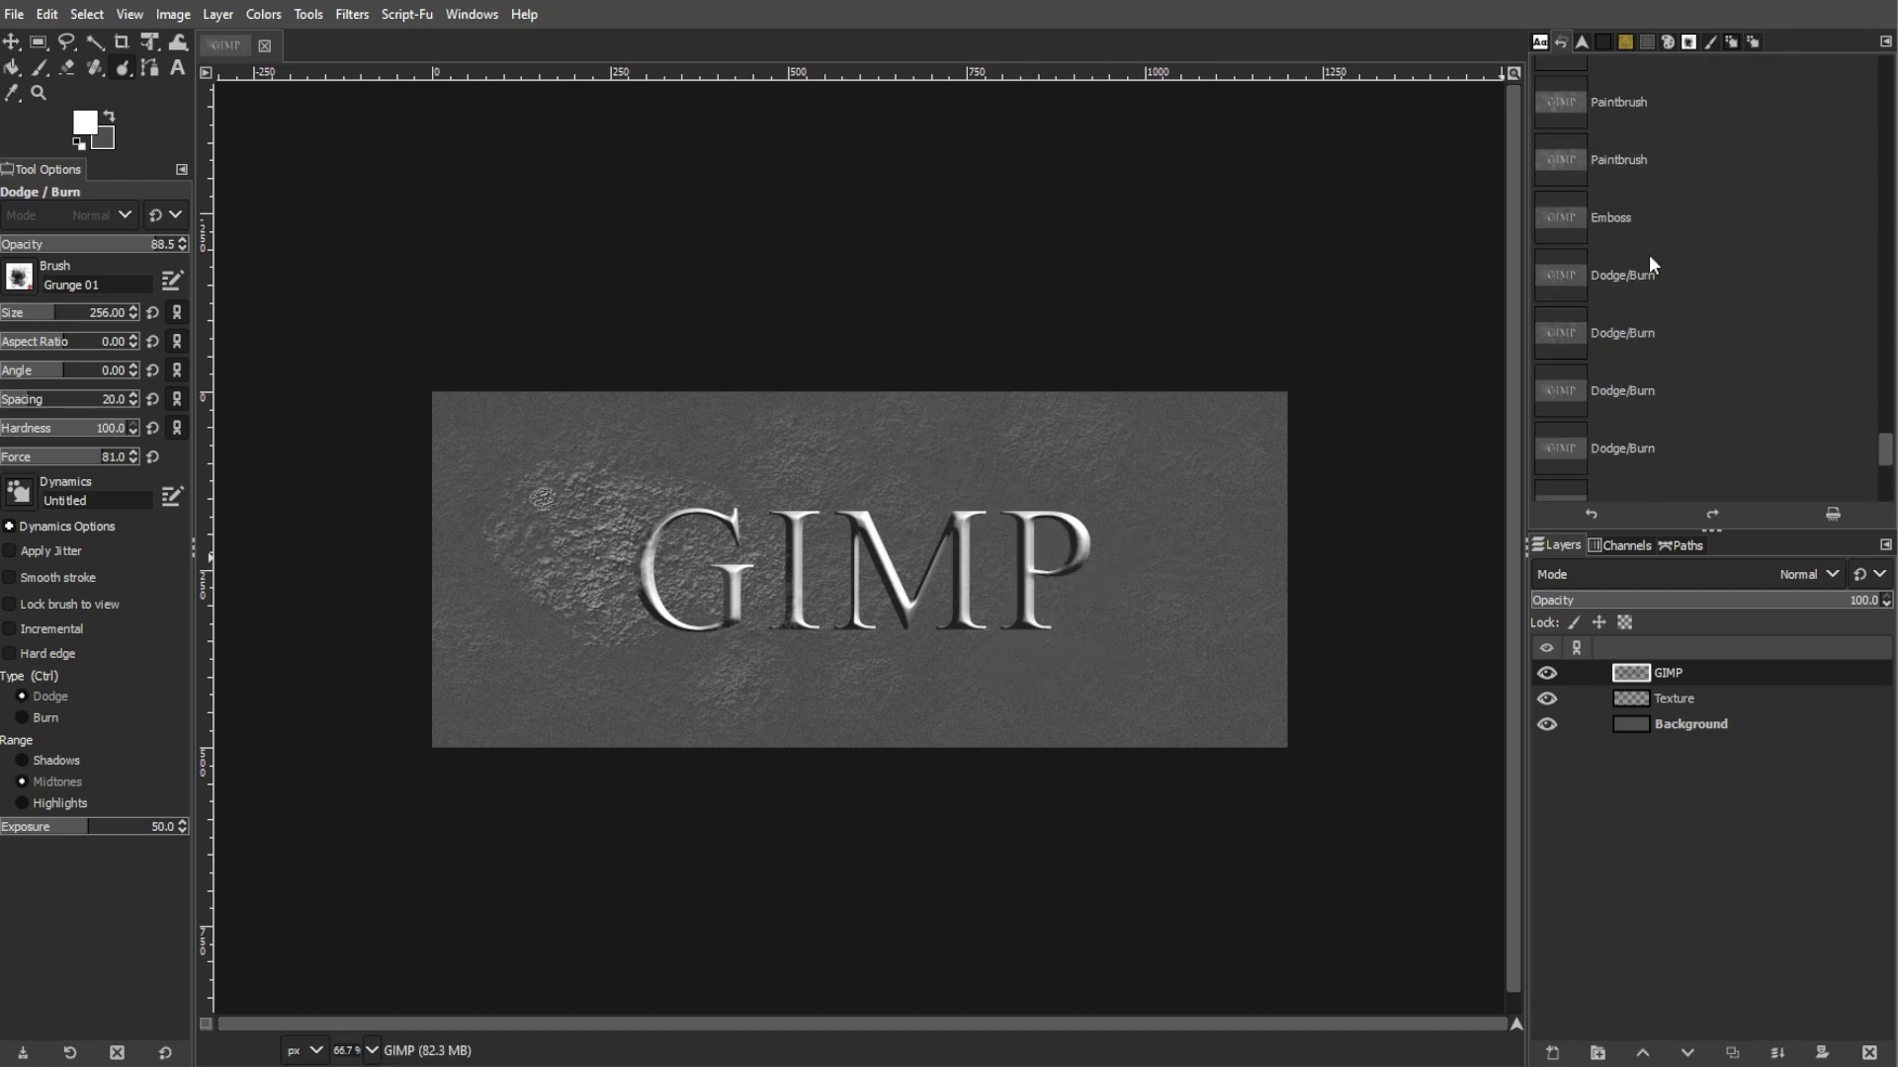
- Dodge the Texture layer with range Highlights and exposure 91.5, and lower the layer's opacity slightly
click(1677, 724)
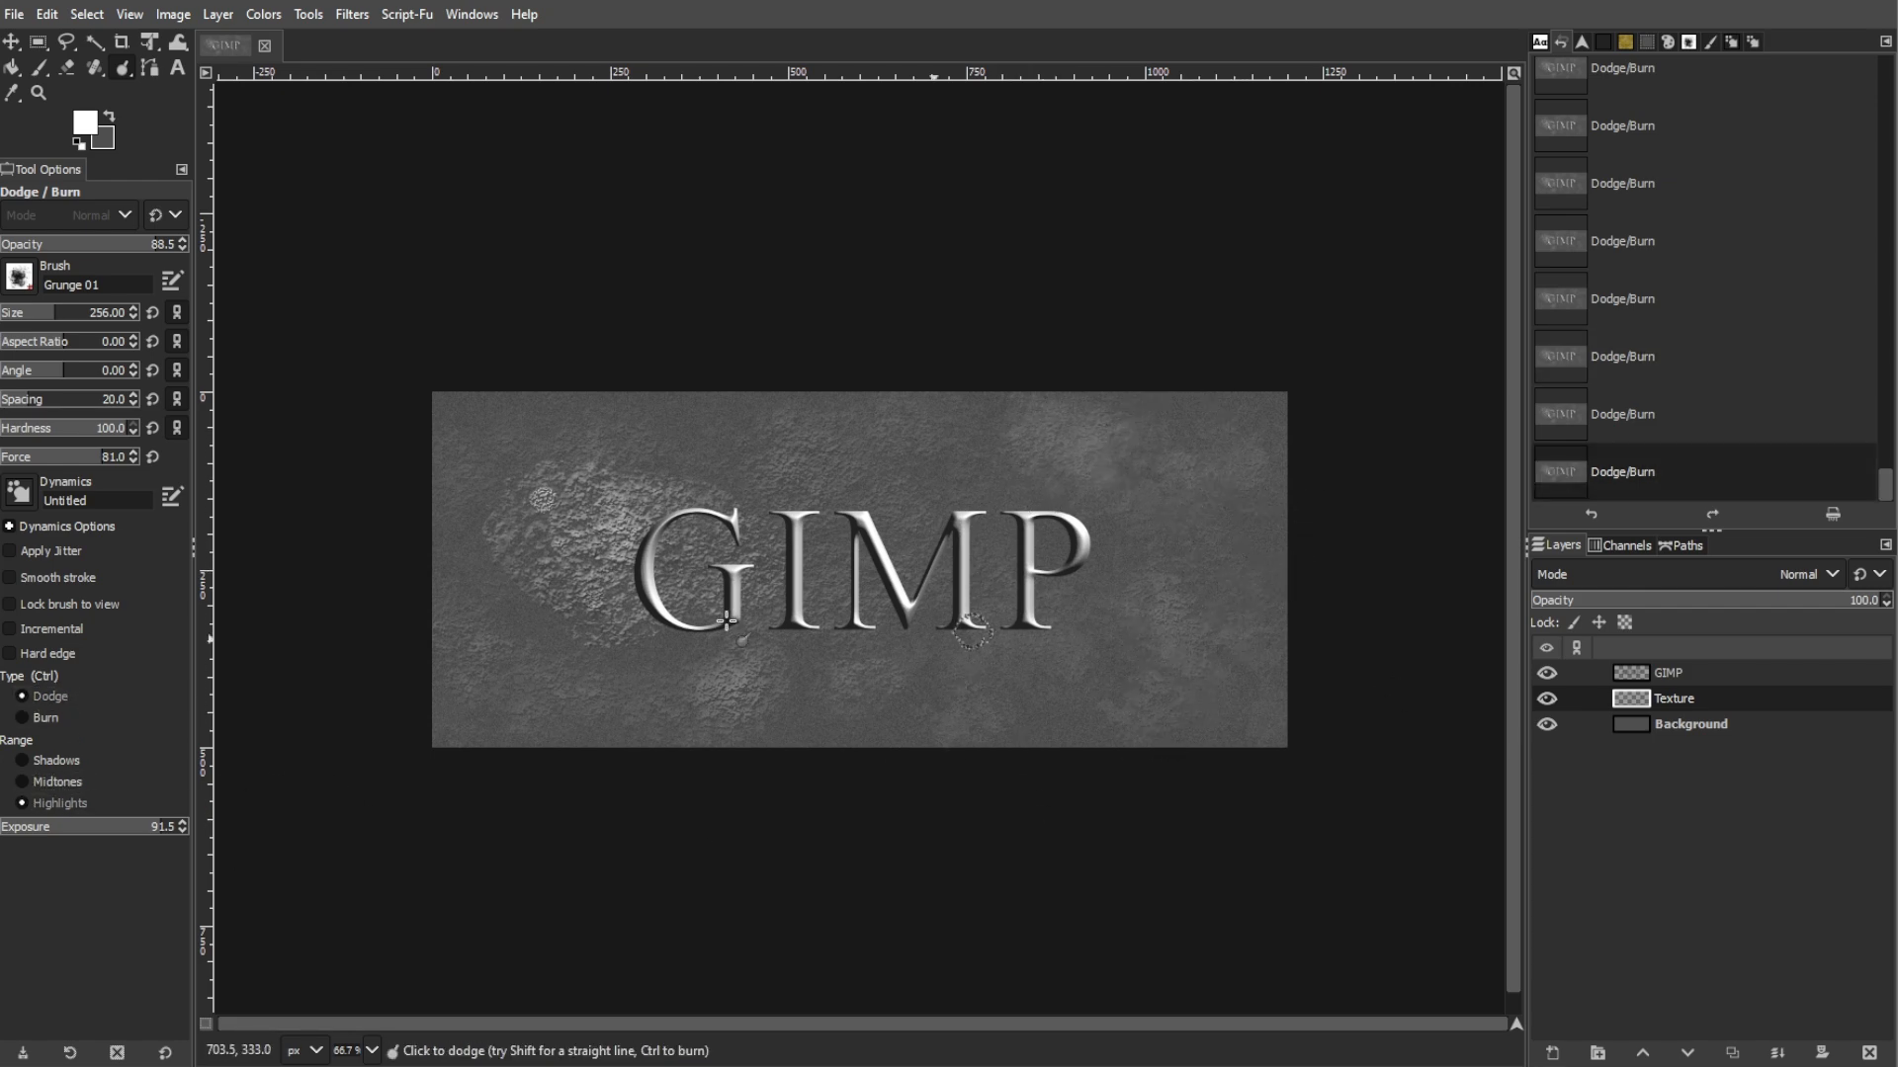
click(11, 40)
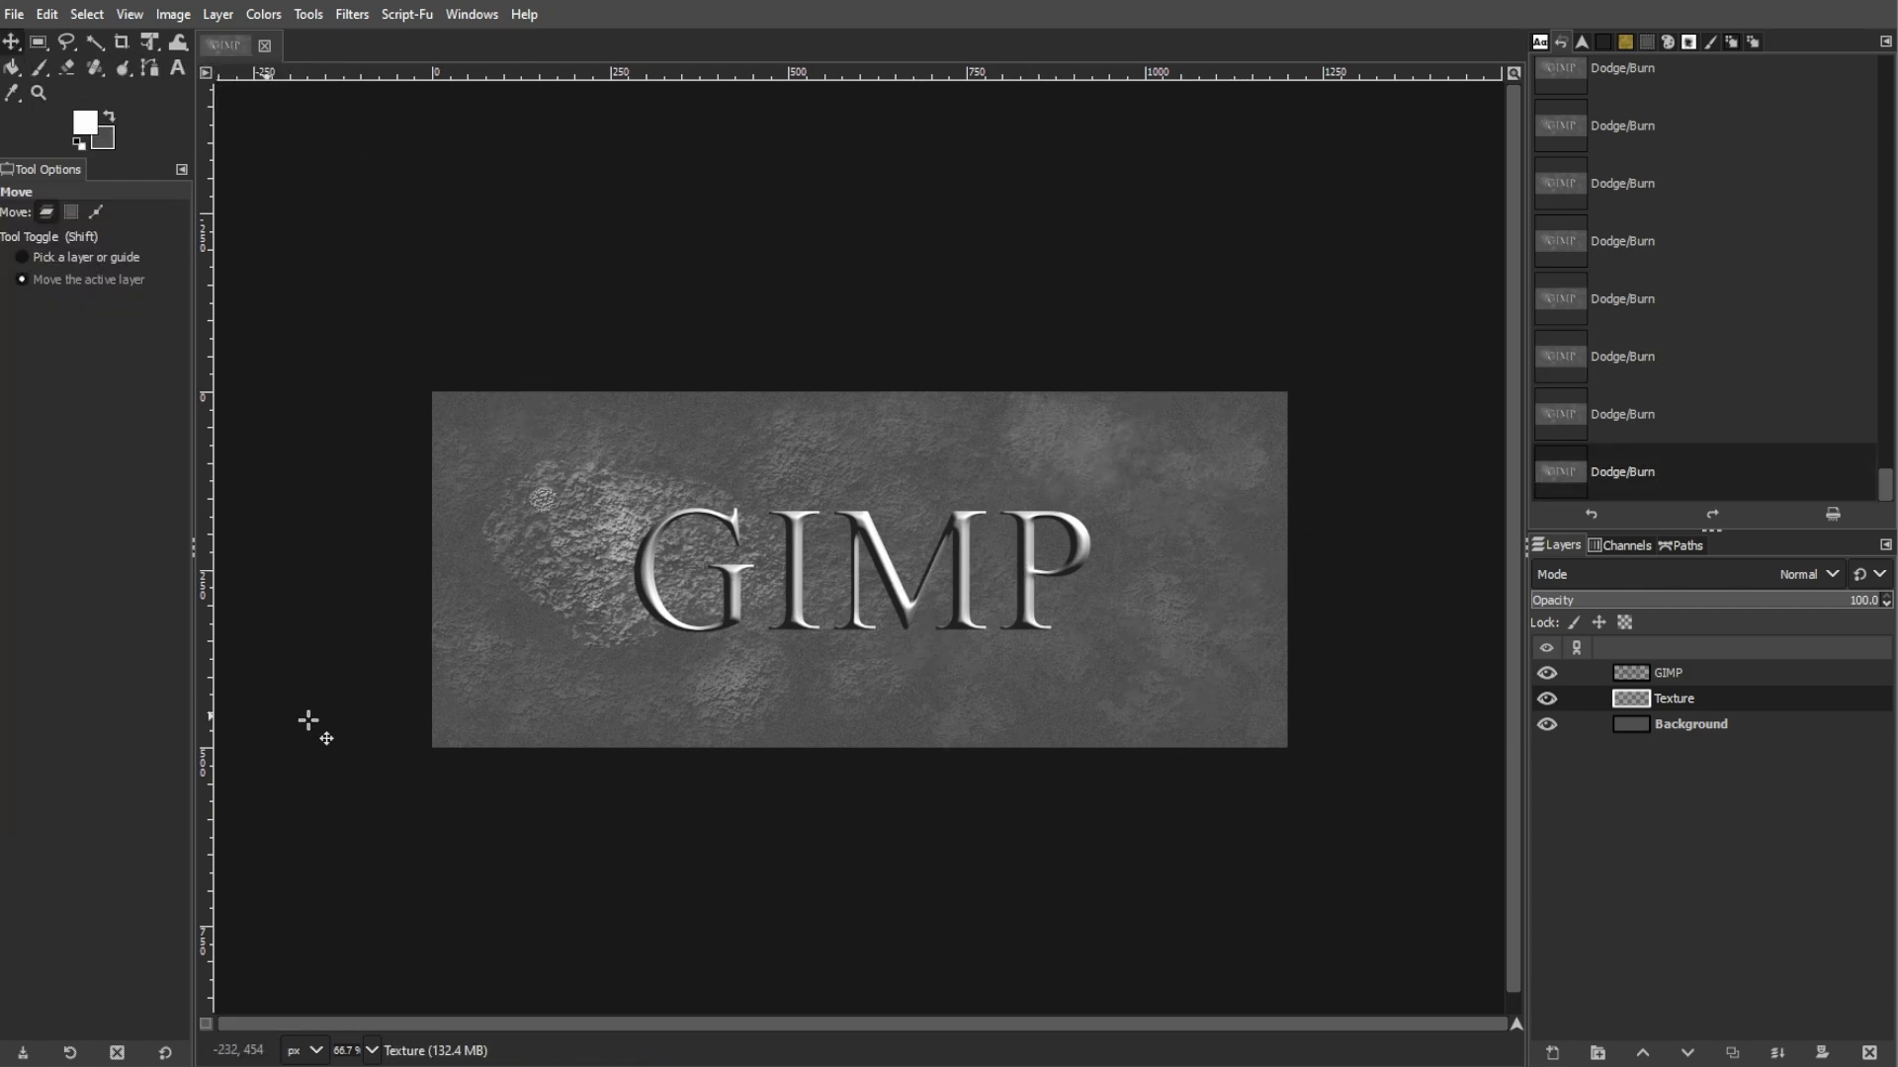
mouse_move(1809, 600)
mouse_down()
mouse_move(1699, 605)
mouse_move(1841, 609)
mouse_move(1784, 609)
mouse_up()
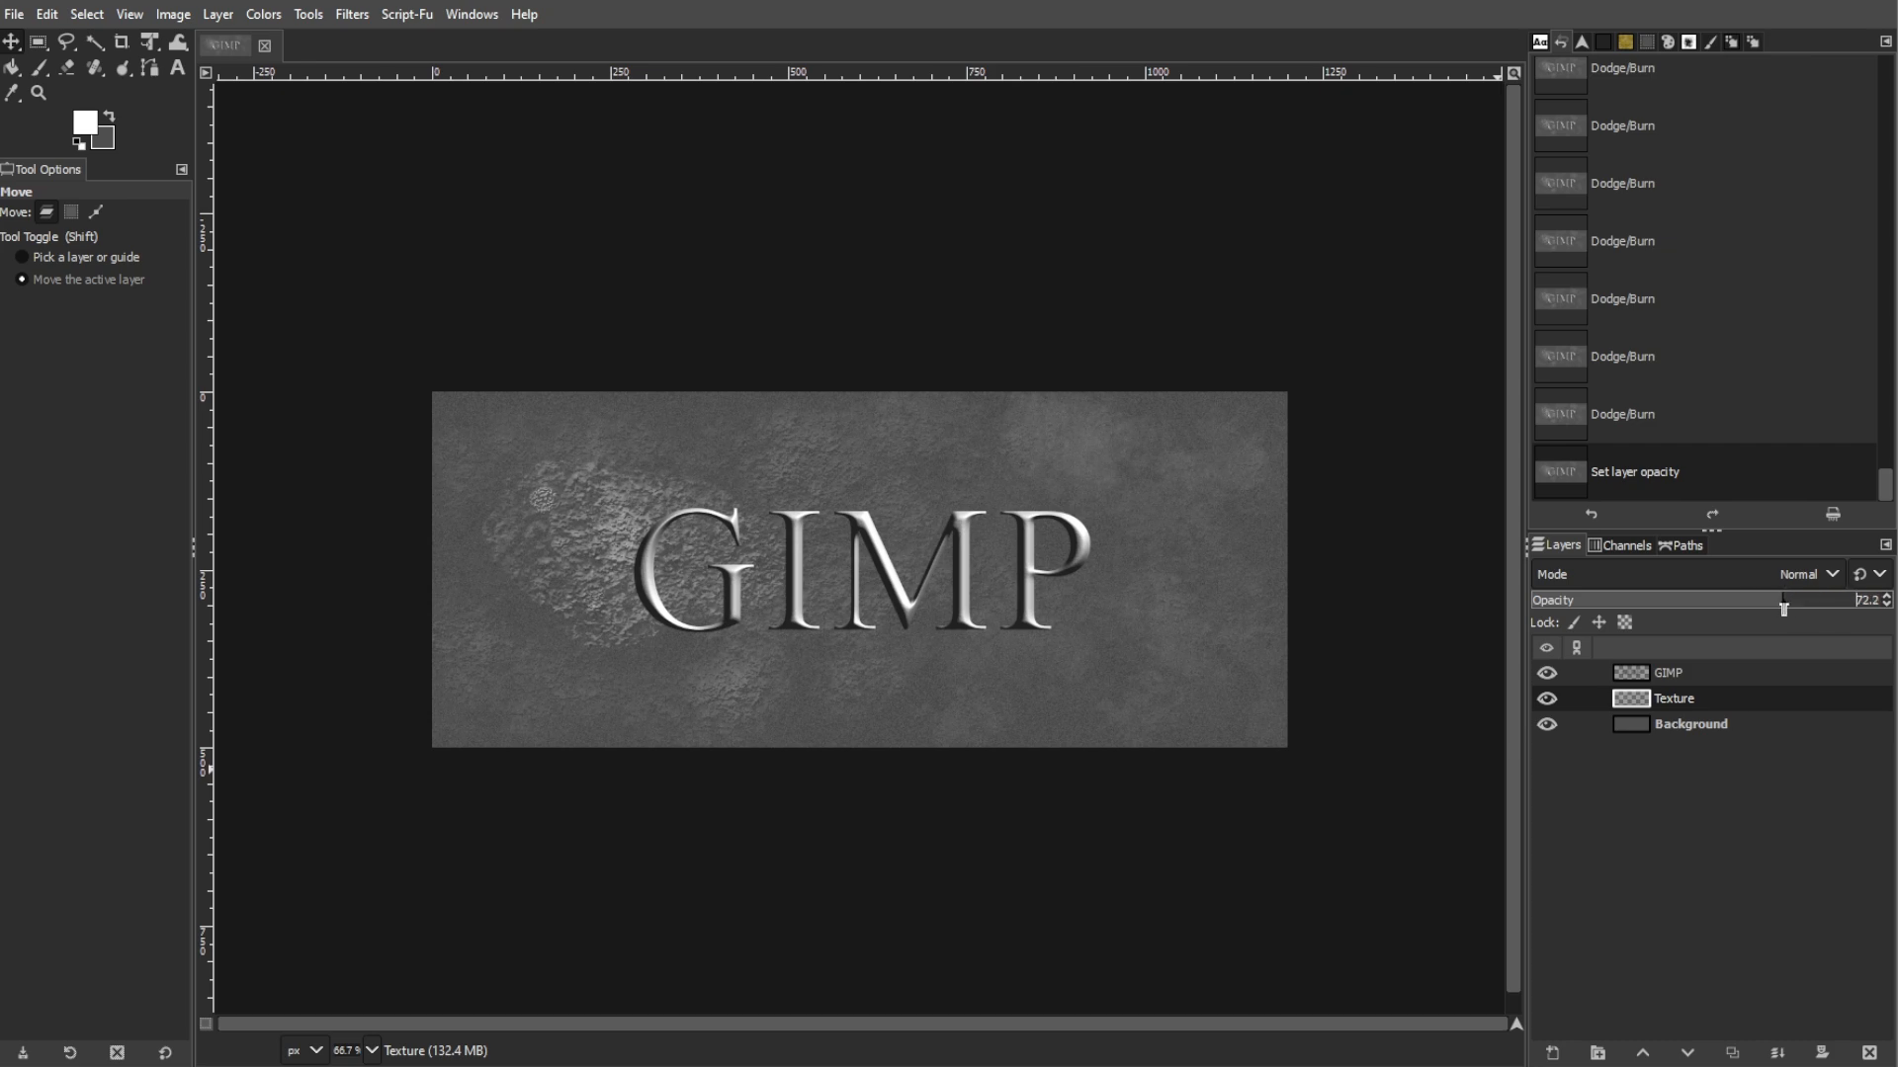
drag(1784, 609, 1836, 604)
- Duplicate the GIMP layer and fill the copy's lettering with black, locking its alpha channel only for the fill
click(1688, 672)
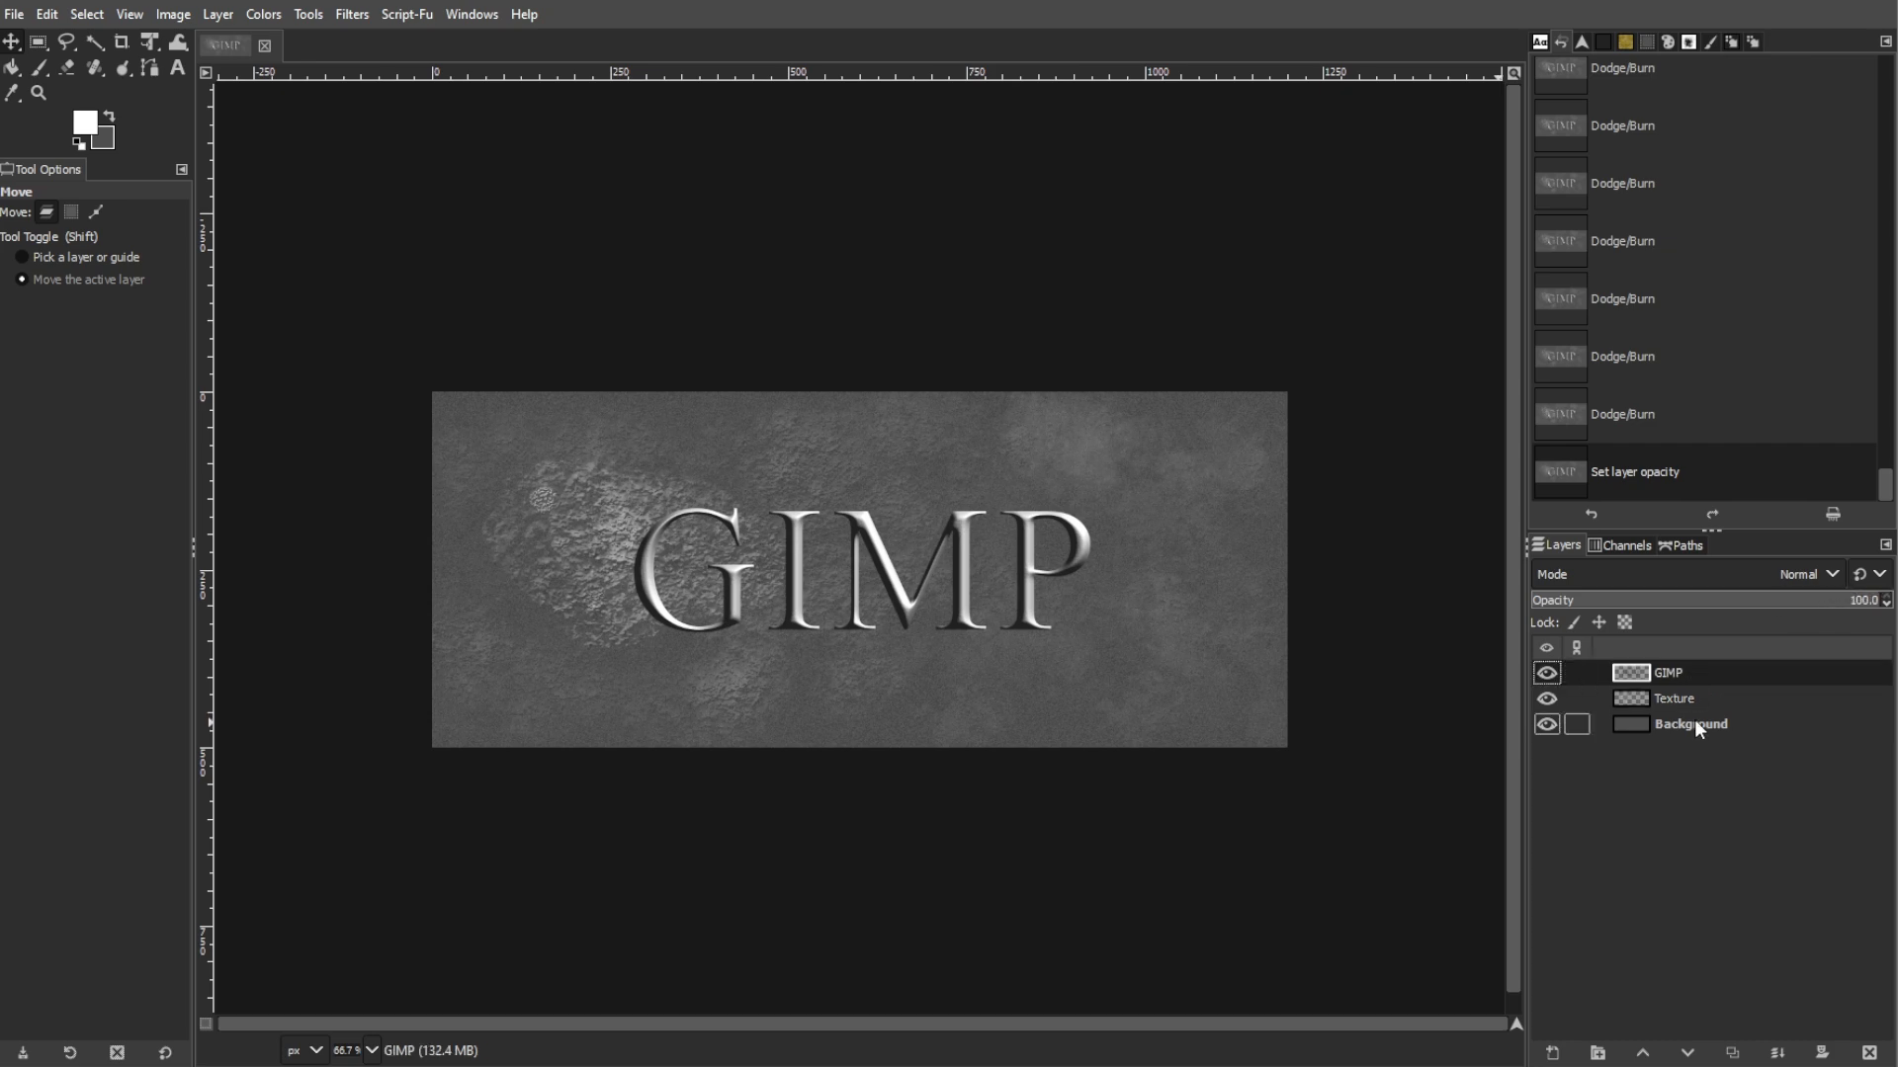
click(1732, 1052)
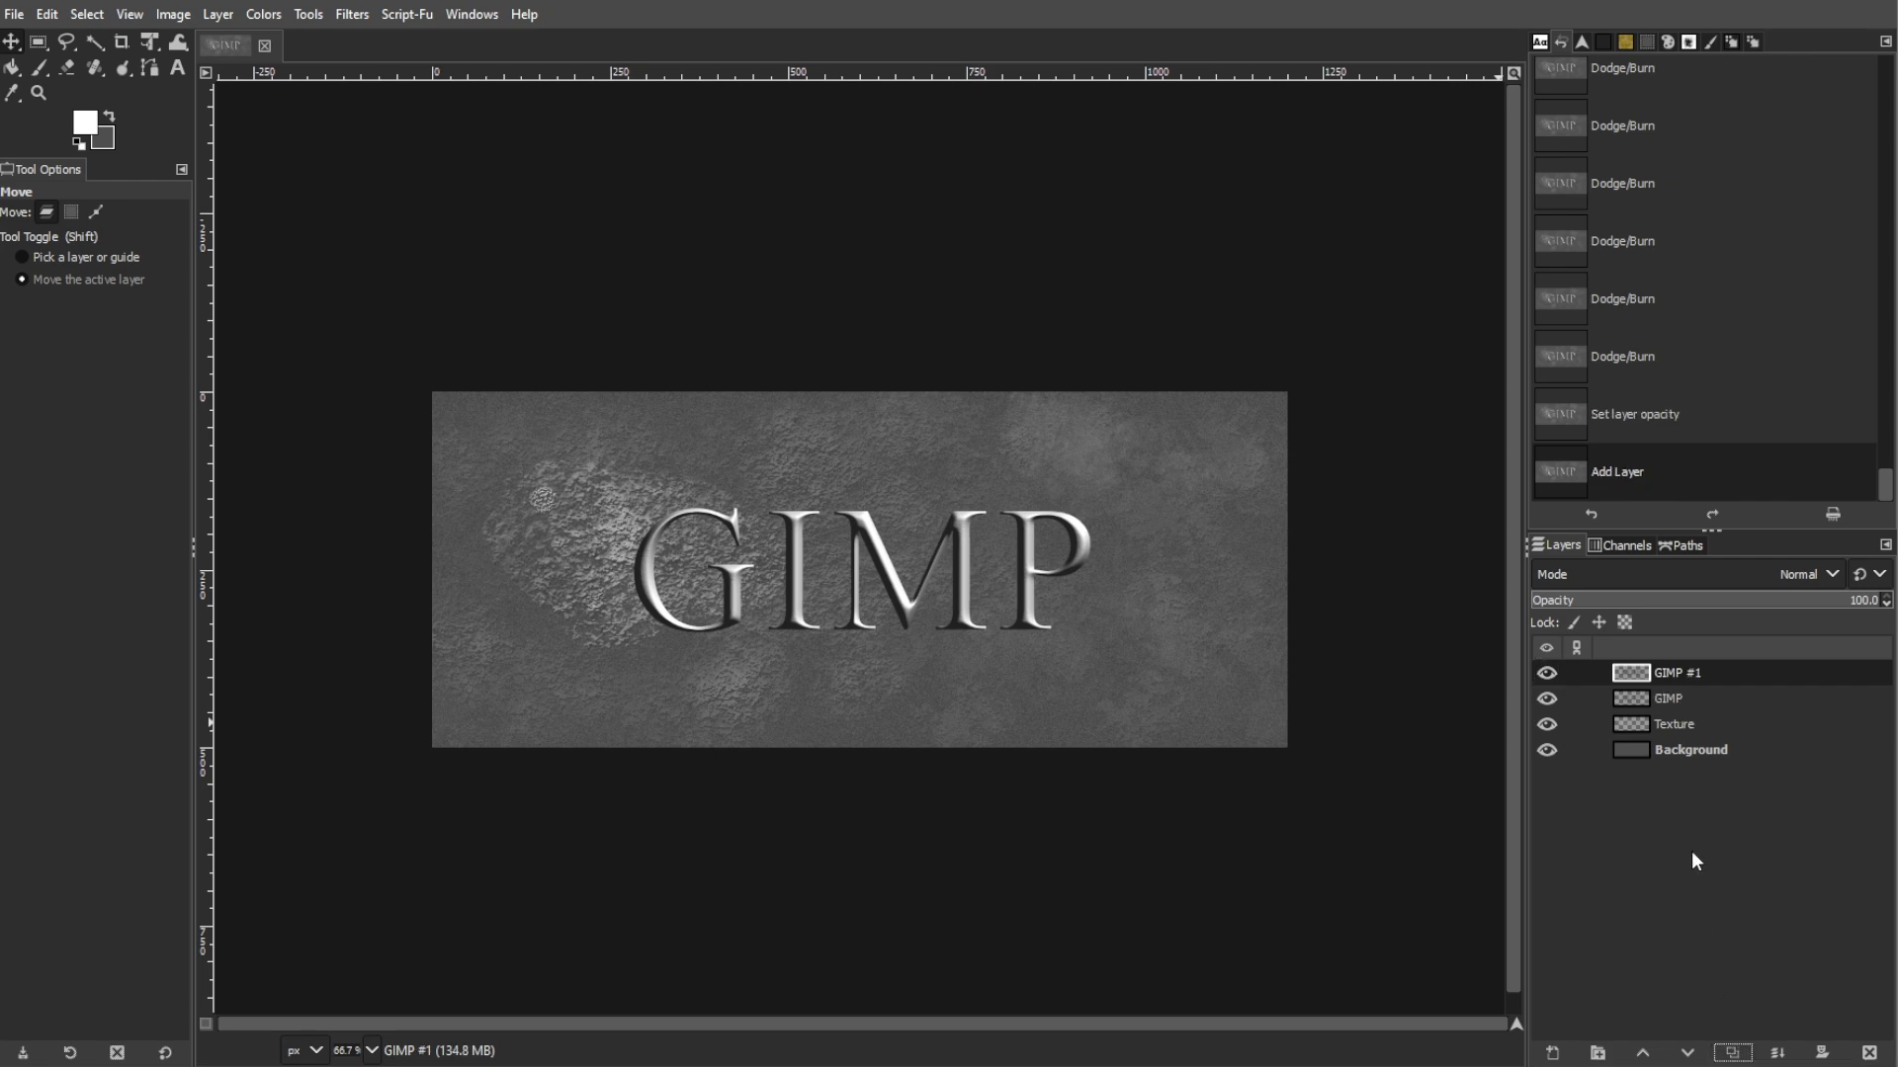
click(1686, 672)
click(1625, 622)
click(14, 69)
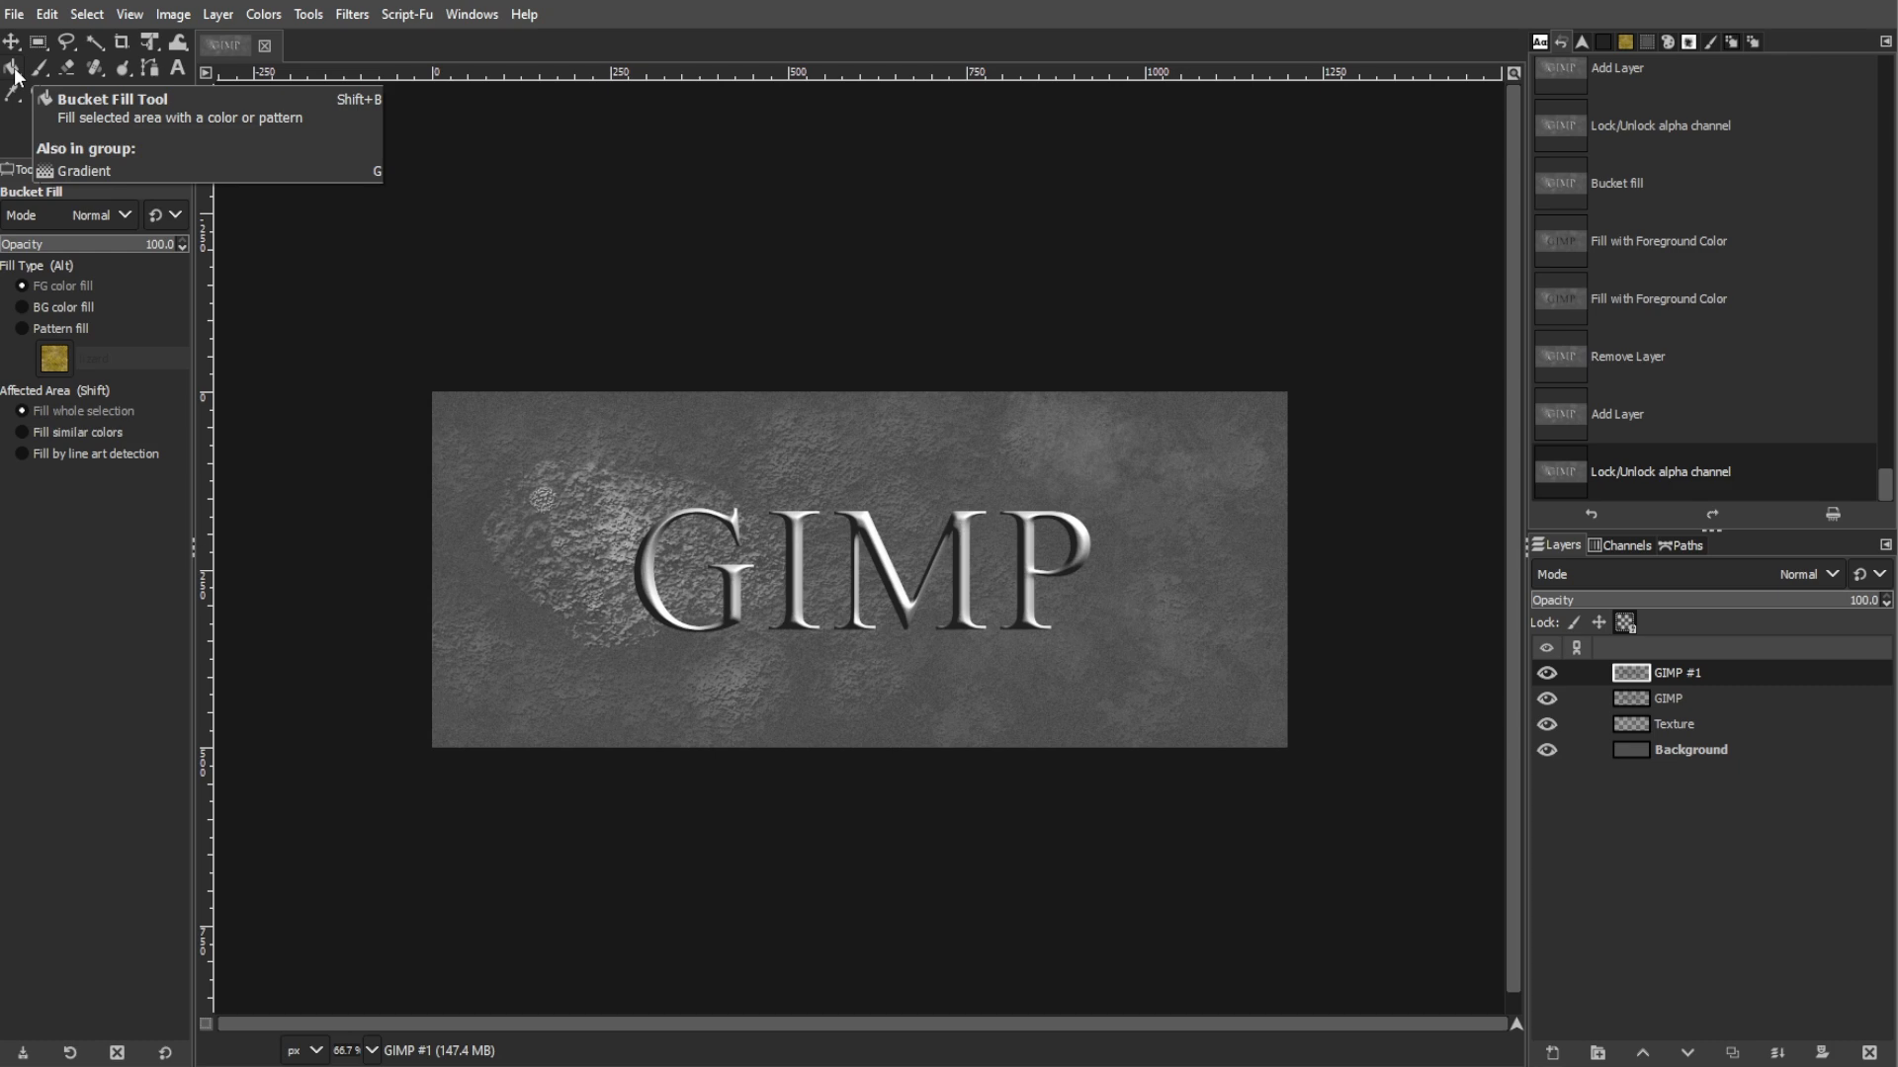
click(648, 580)
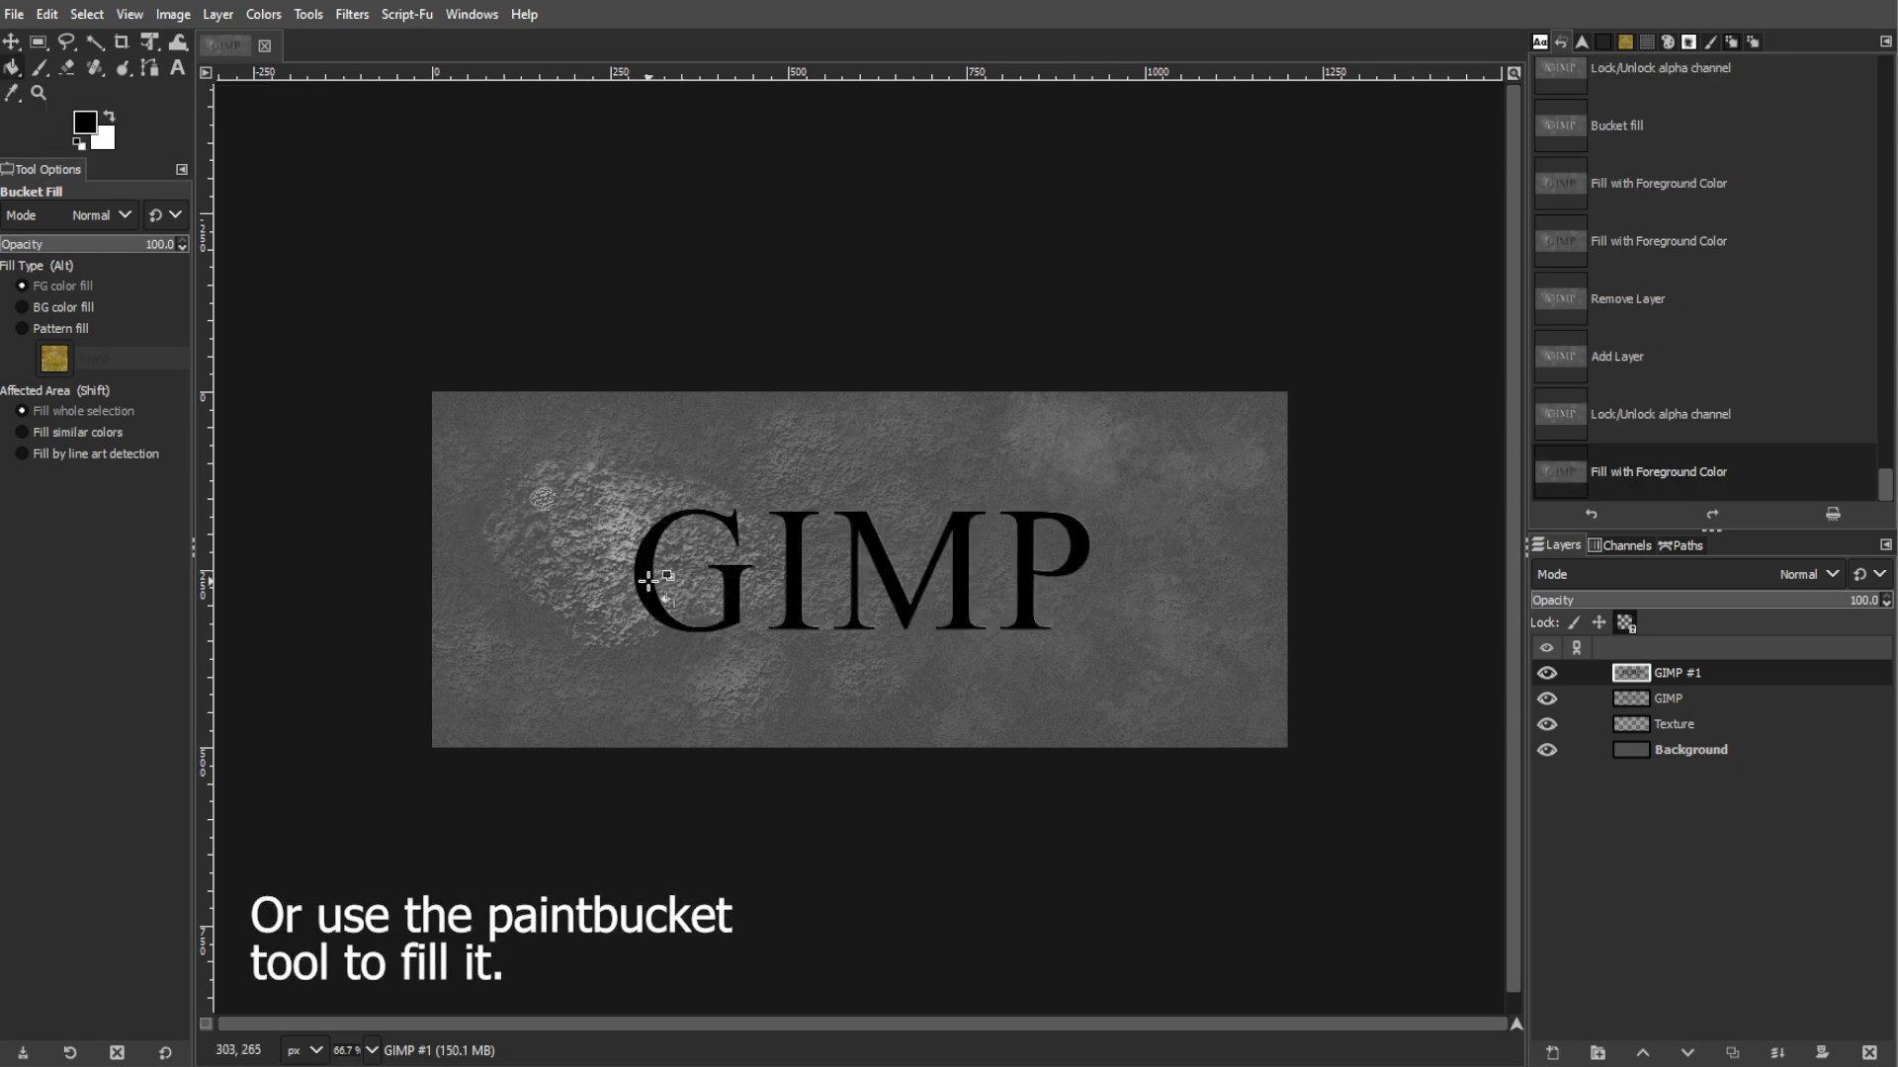
click(1624, 623)
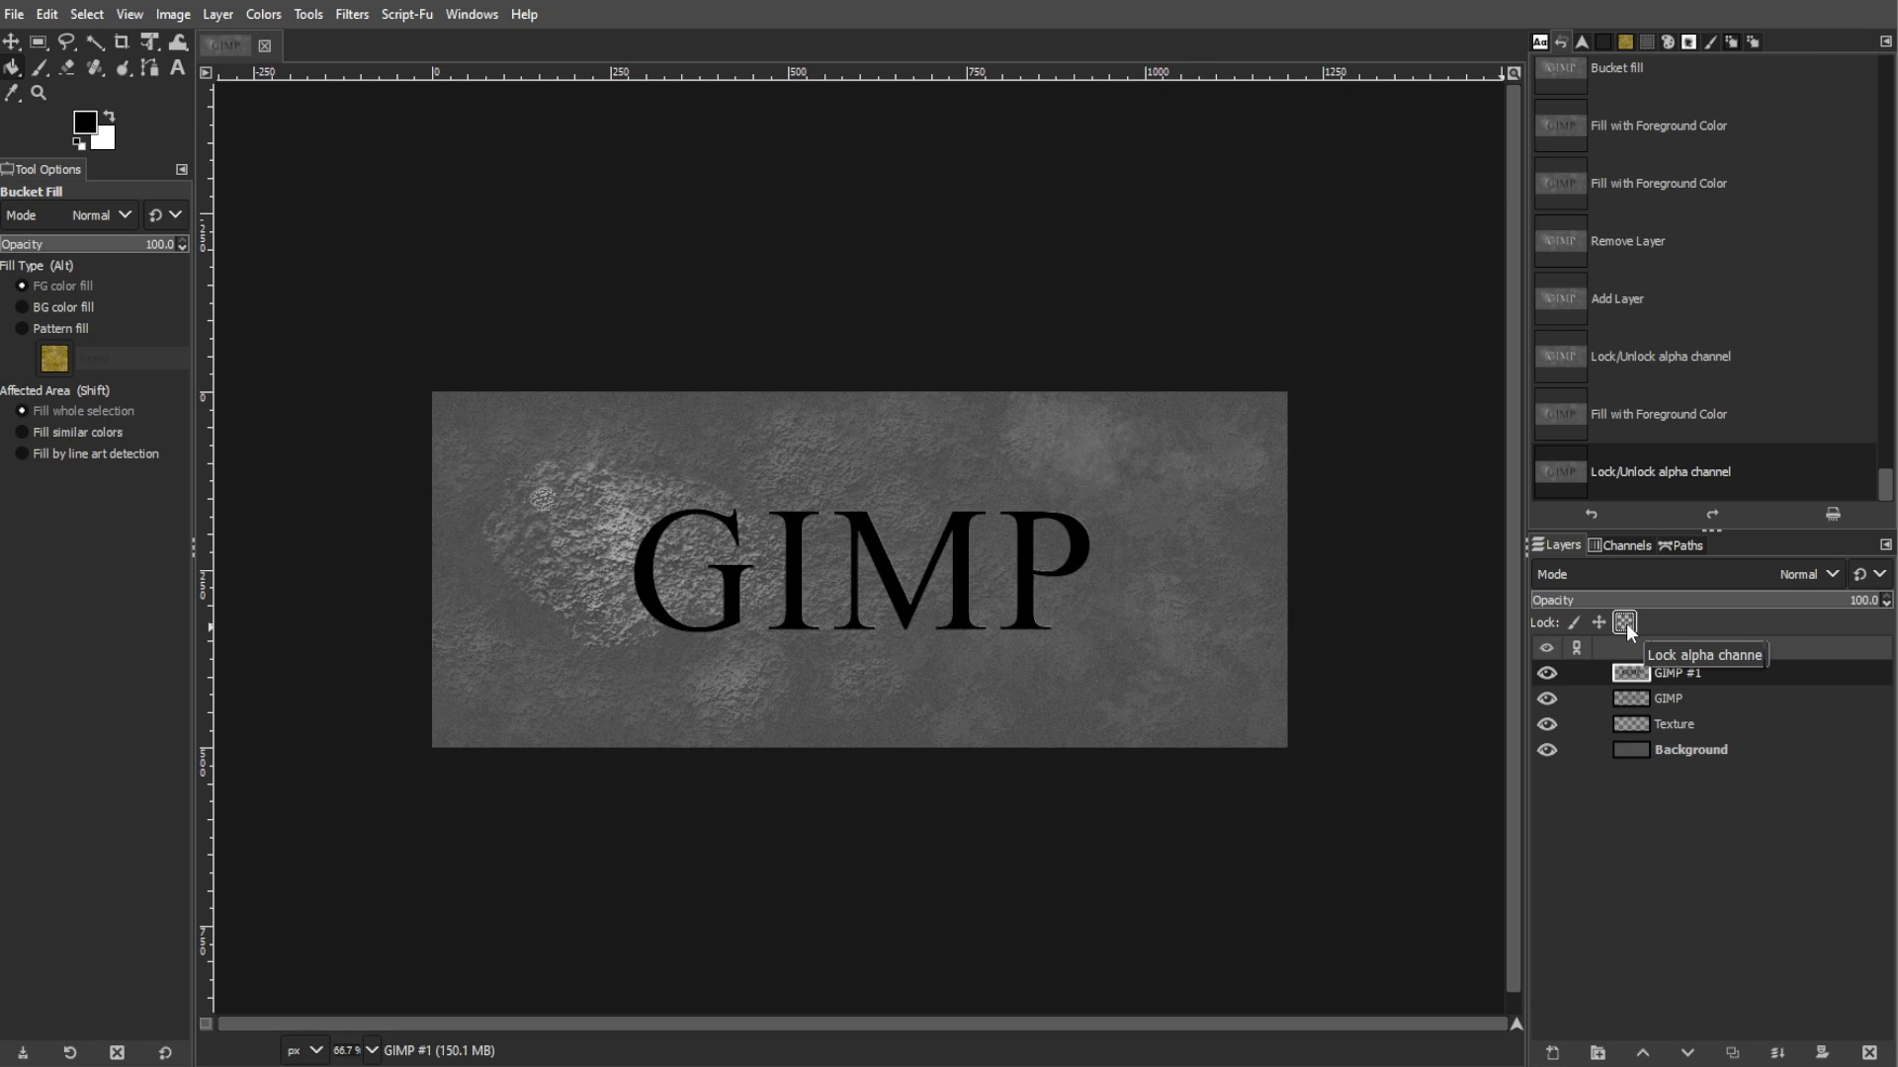
- Apply a Linear Motion Blur to the black lettering copy with length 106.21 and angle 142.27
click(346, 15)
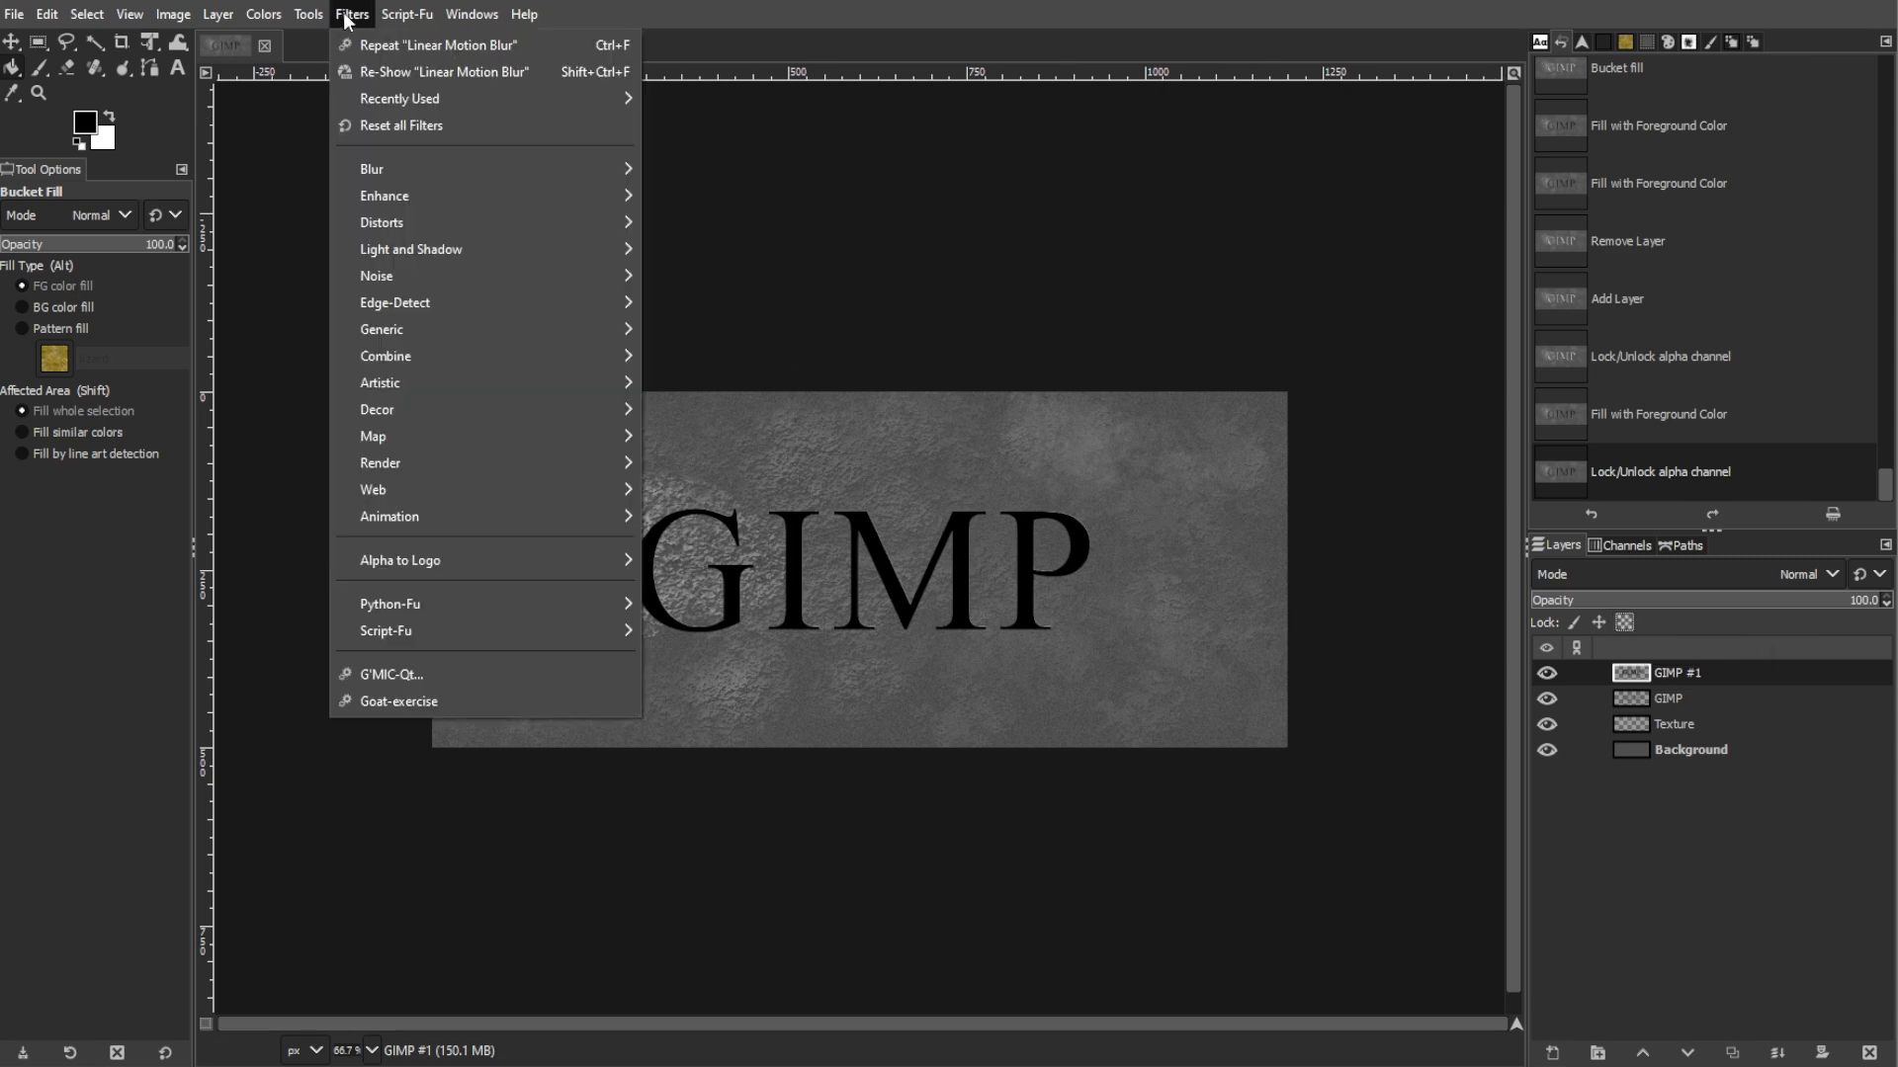
mouse_move(374, 169)
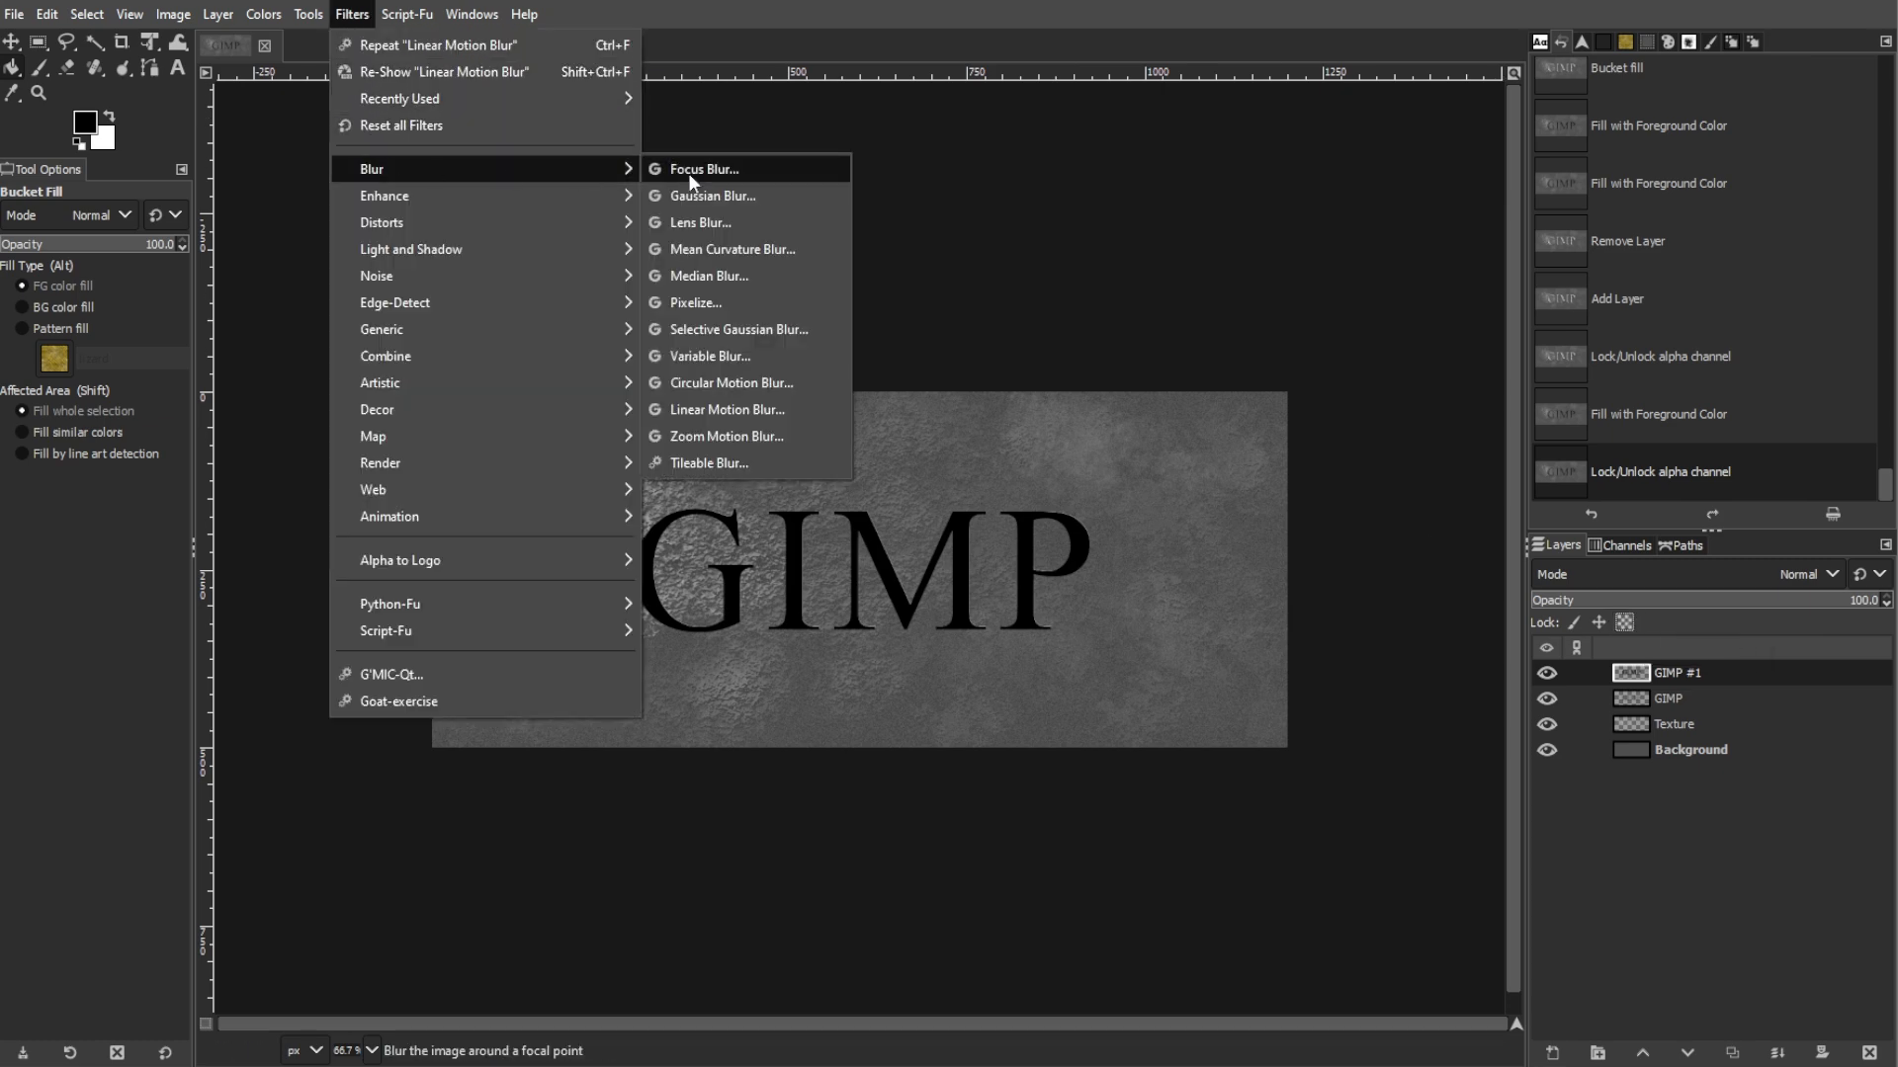
click(704, 409)
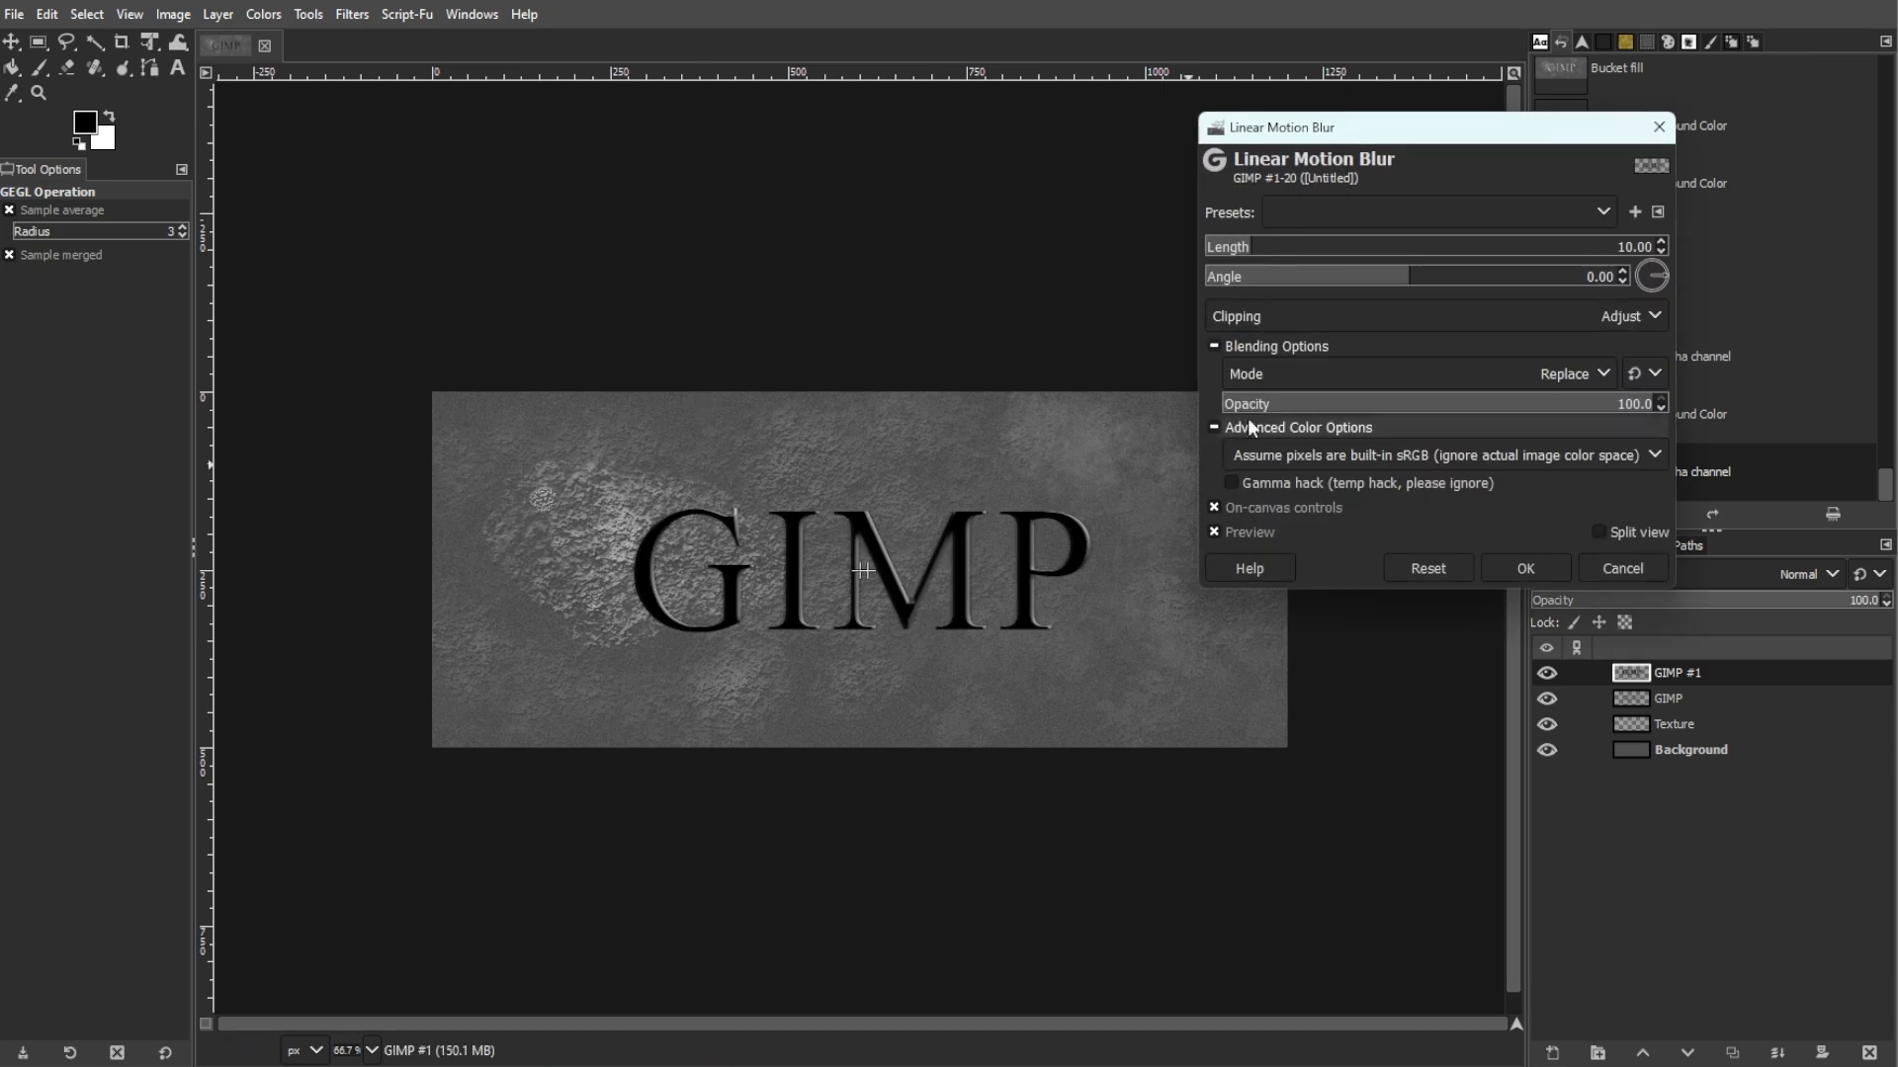
drag(1500, 280, 1549, 281)
drag(1283, 248, 1378, 248)
drag(1549, 282, 1569, 282)
mouse_move(1405, 253)
mouse_down()
mouse_move(1368, 257)
mouse_move(1401, 254)
mouse_up()
mouse_move(813, 612)
mouse_down()
mouse_move(780, 628)
mouse_move(819, 601)
mouse_move(833, 618)
mouse_move(798, 616)
mouse_up()
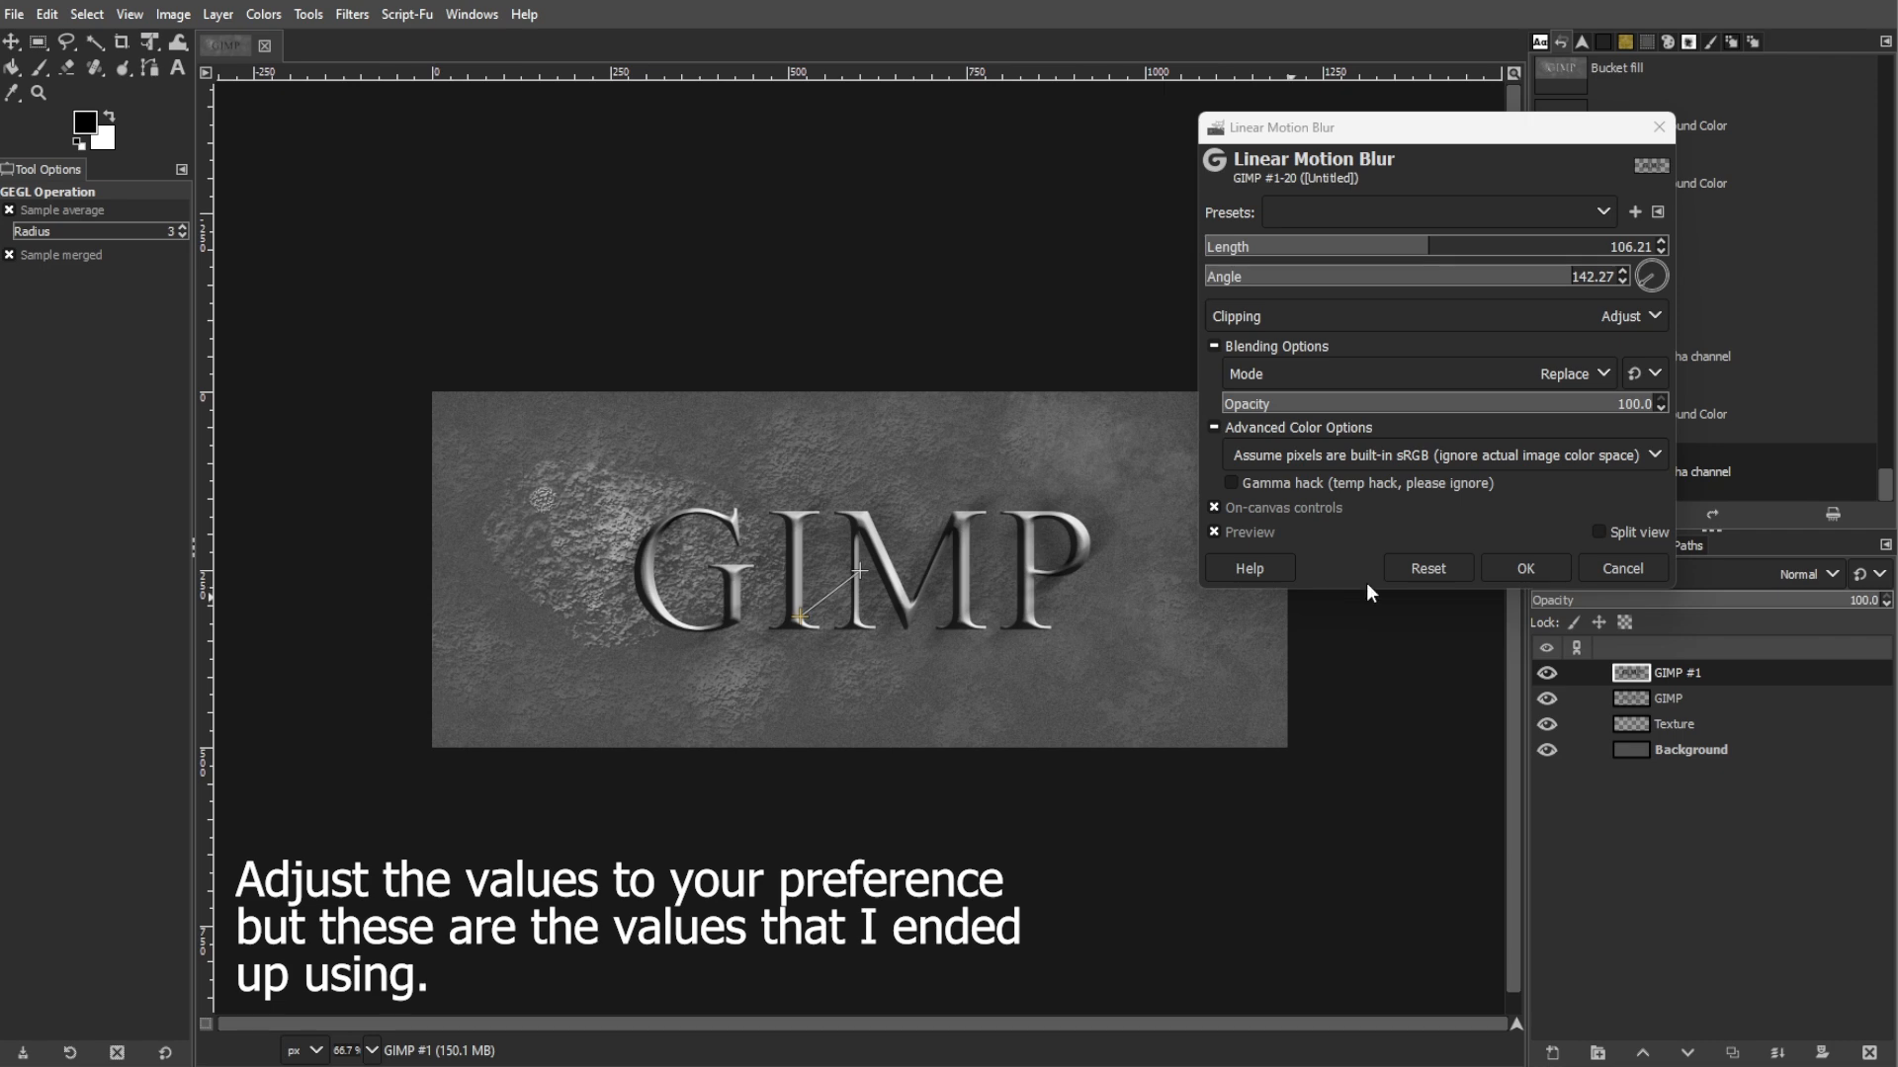
click(1517, 567)
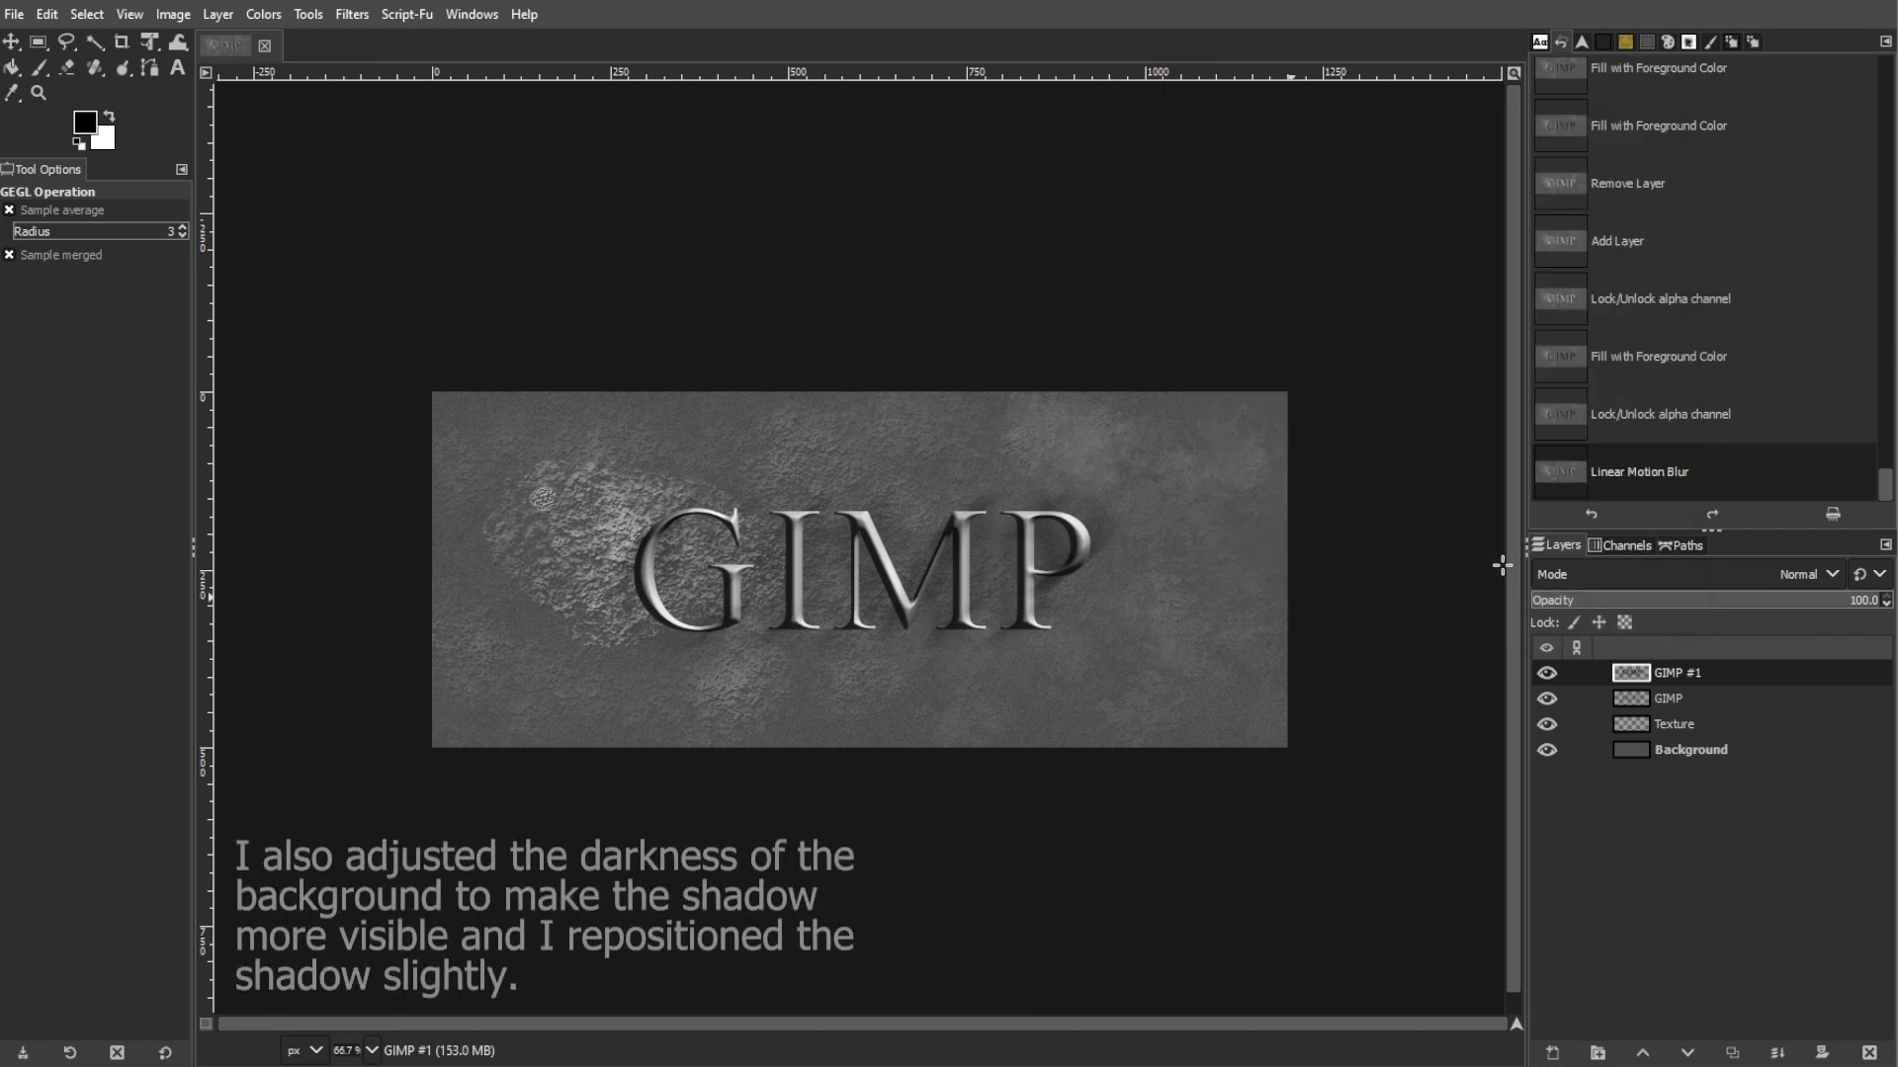
- Darken the Background layer with Brightness-Contrast
click(1680, 725)
click(259, 14)
click(330, 232)
click(1691, 750)
drag(1560, 371, 1531, 381)
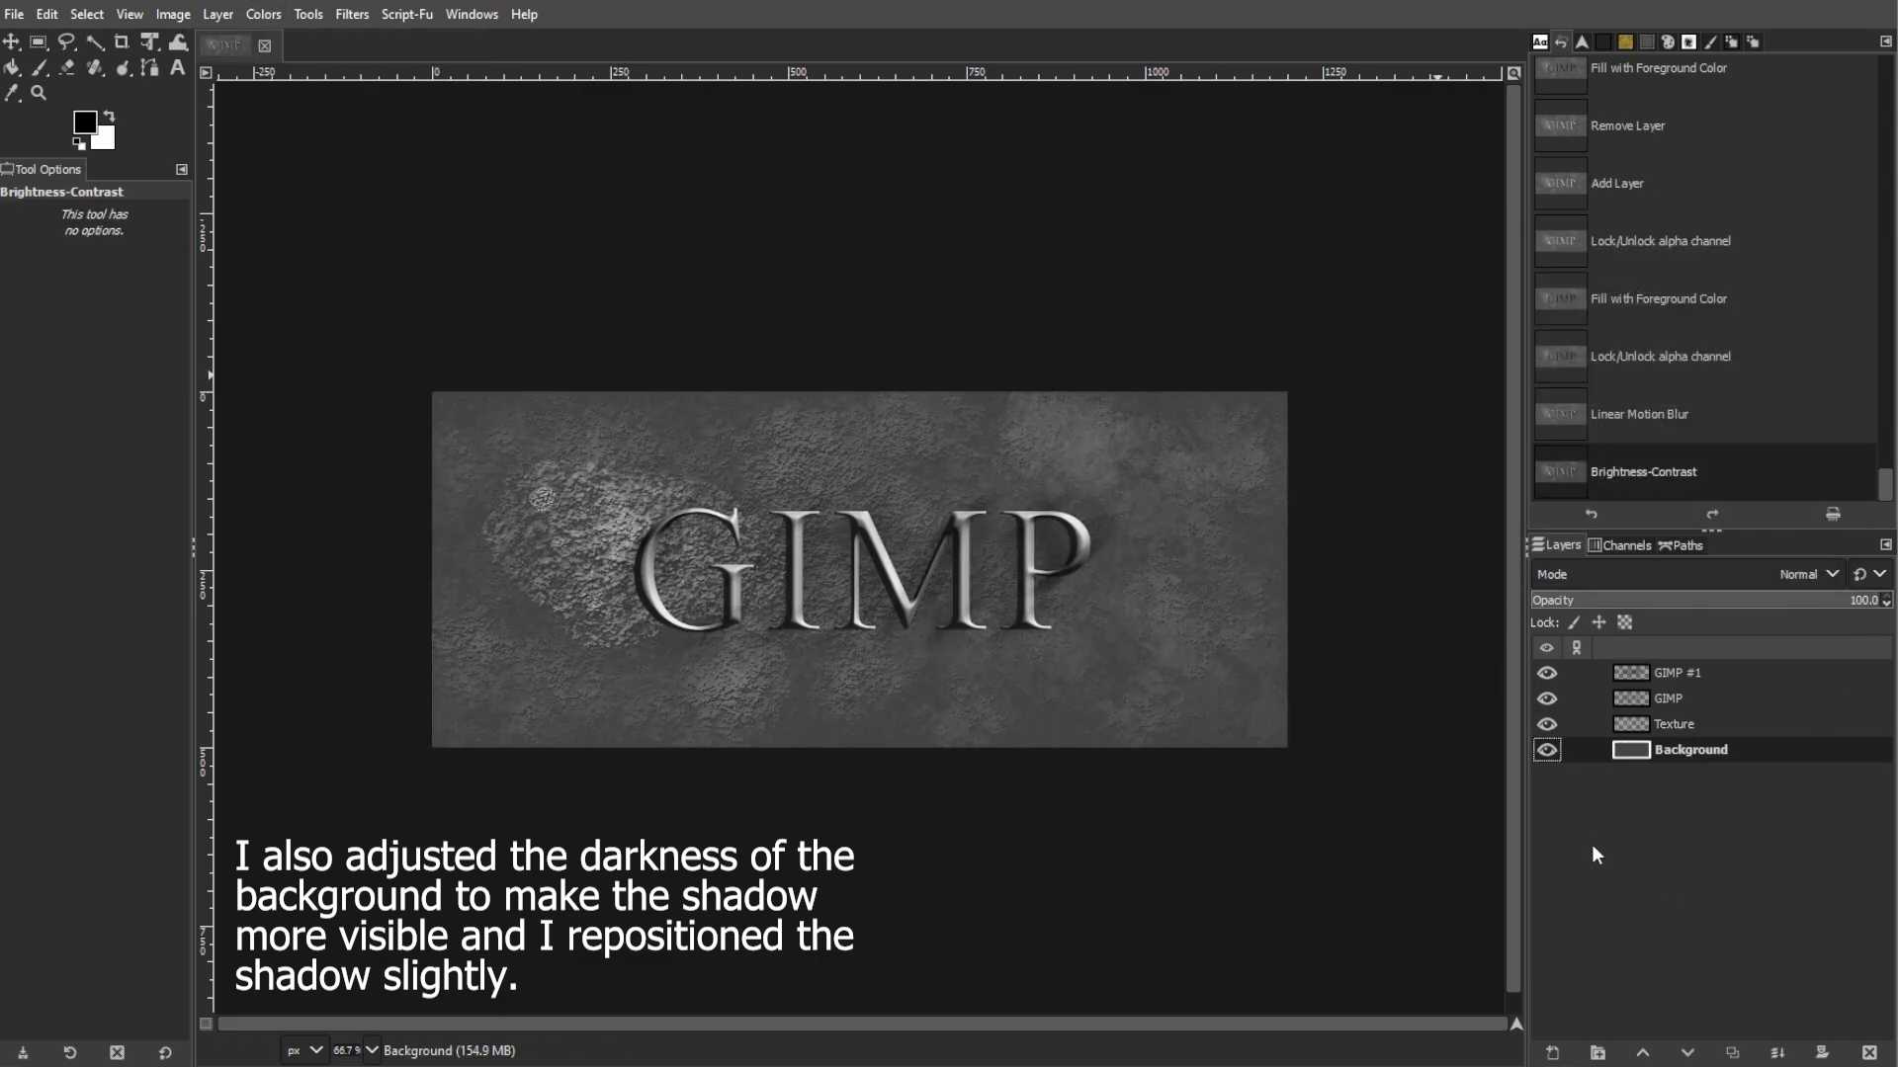
- Shift the blurred shadow layer GIMP #1 slightly down and to the left of the lettering
click(1707, 674)
key(m)
drag(1078, 541, 1051, 552)
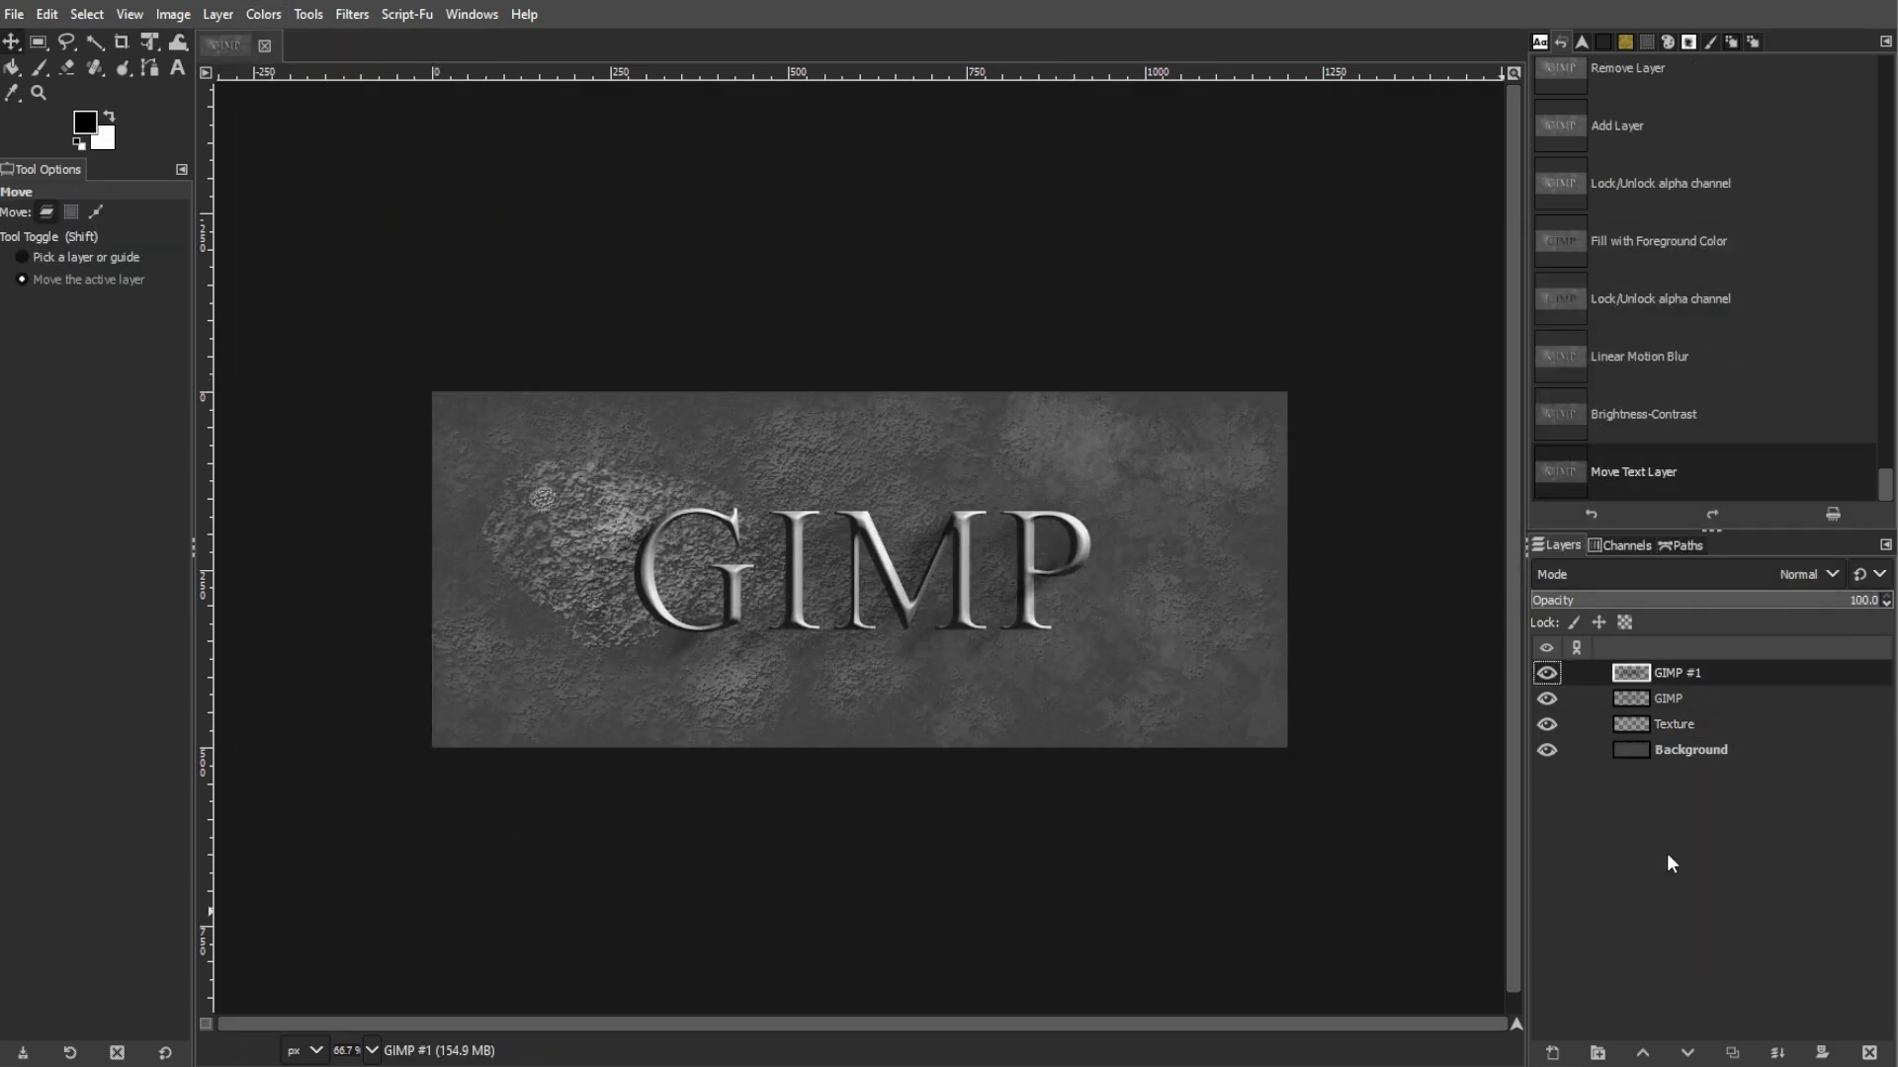
- Strengthen the shadow layer with Curves, moving the Value curve's black point to input 14 and raising its midtones
click(269, 16)
click(295, 280)
drag(1269, 632, 1213, 669)
drag(1427, 516, 1324, 335)
click(1370, 326)
drag(1440, 465, 1288, 342)
drag(1195, 649, 1253, 659)
drag(1289, 352, 1331, 423)
drag(1245, 650, 1215, 648)
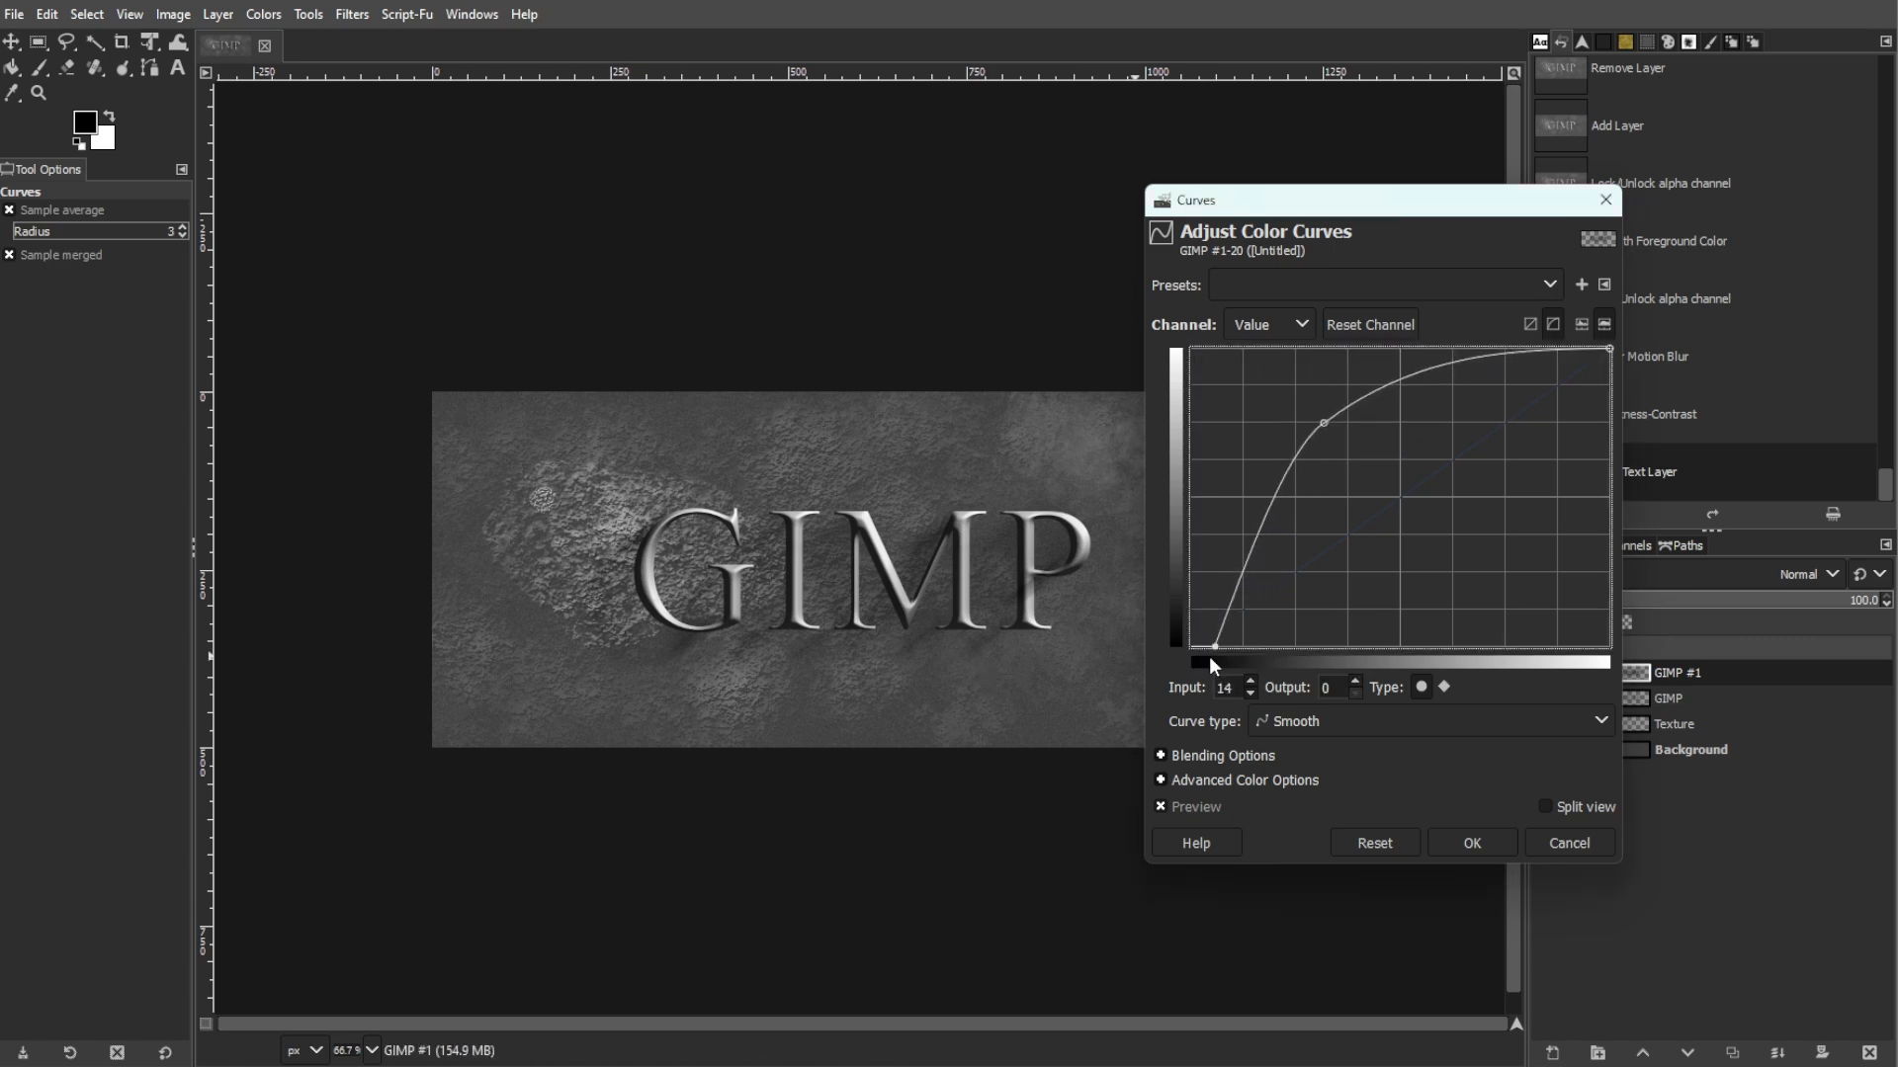
click(1471, 843)
- Place the shadow layer directly below the GIMP layer and duplicate it three times
mouse_move(1700, 673)
mouse_down()
mouse_move(1745, 699)
mouse_move(1716, 706)
mouse_up()
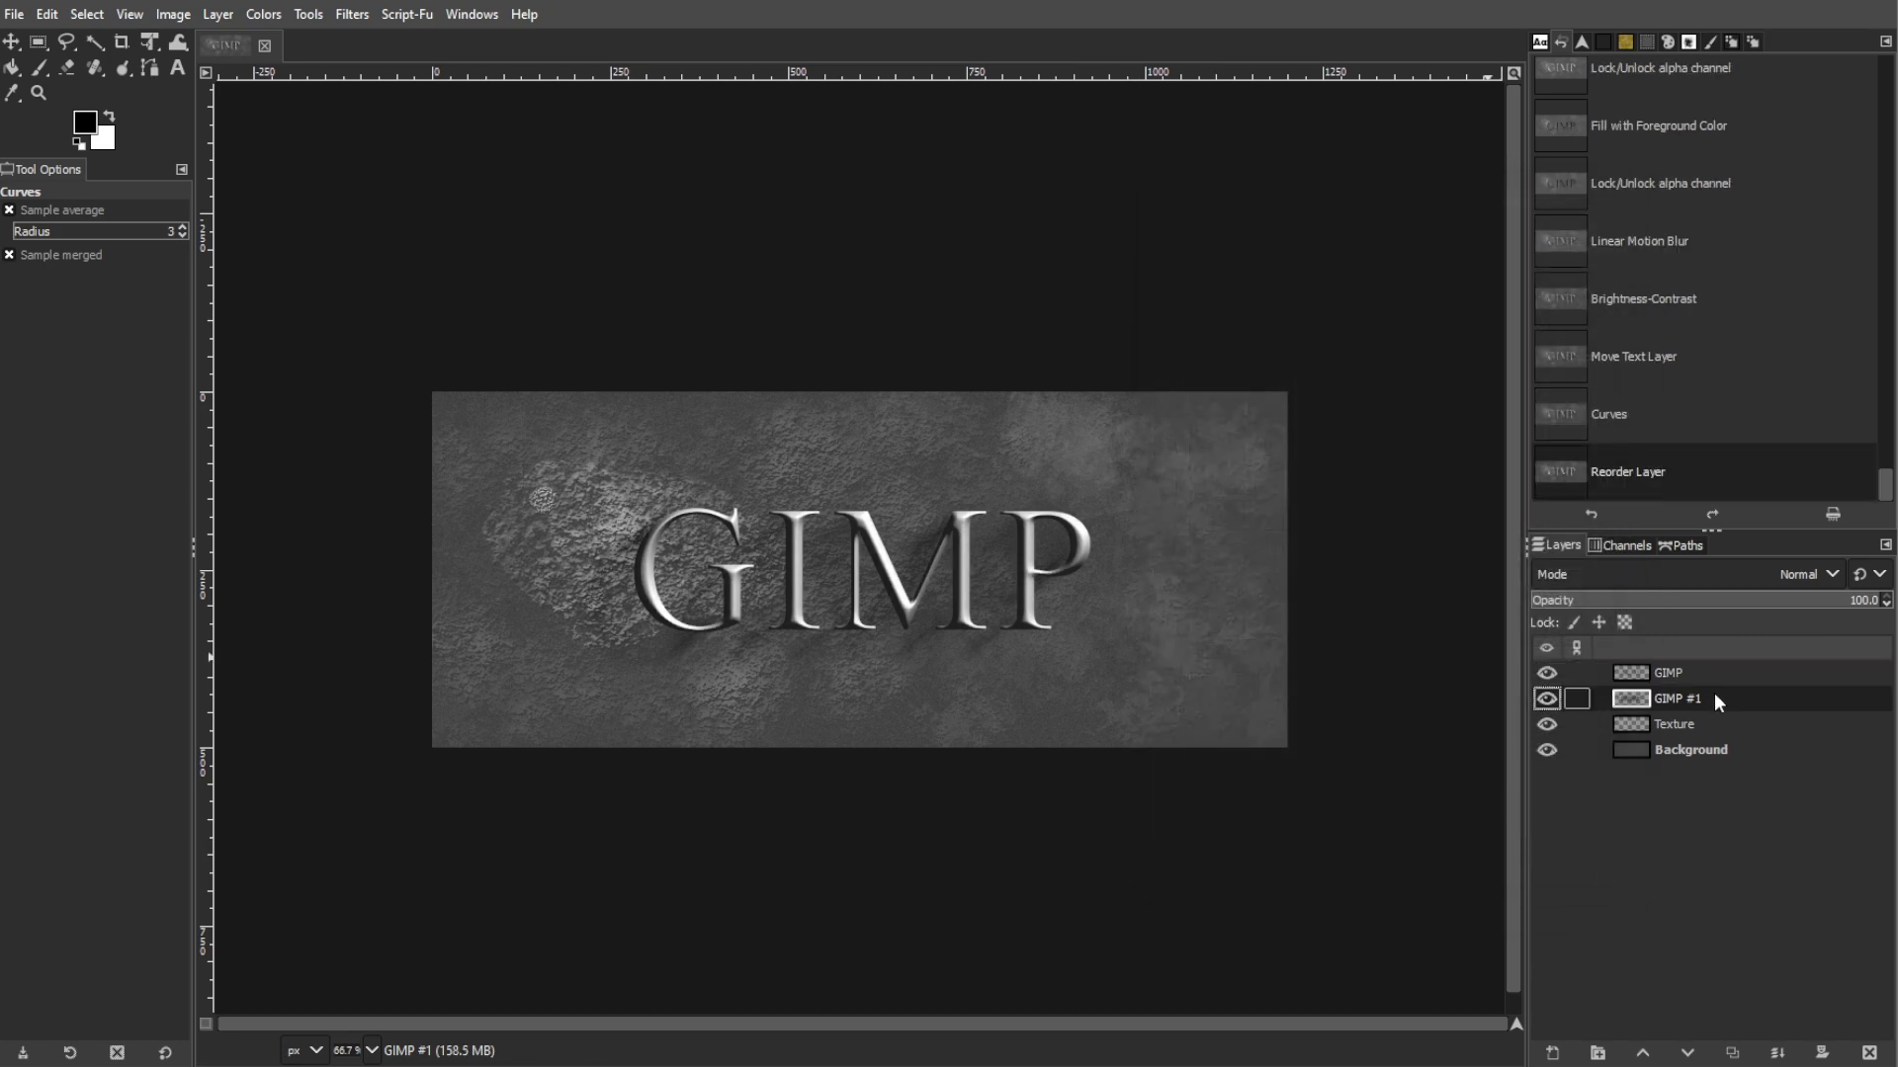
key(ctrl+shift+d)
key(ctrl+shift+d)
key(ctrl+shift+d)
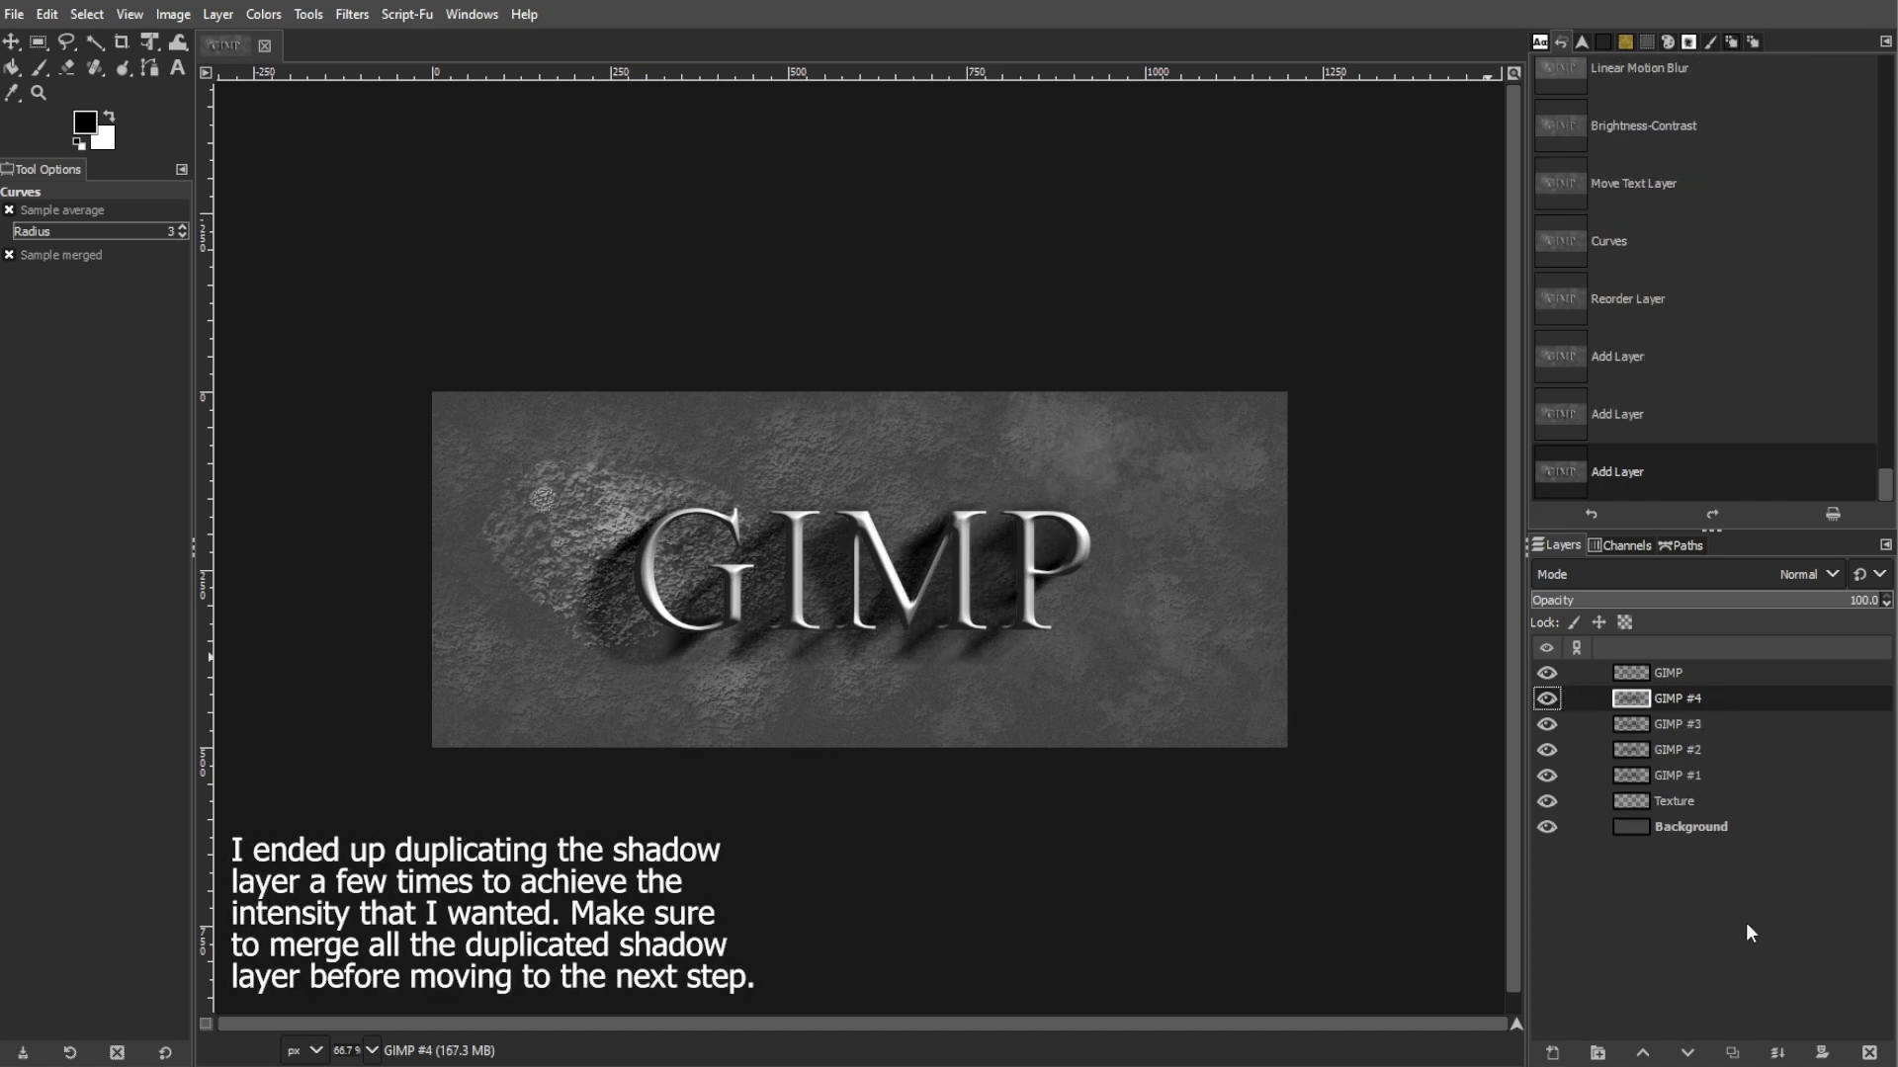
- Merge the shadow copies into one layer named Shadow and shift it slightly downward
click(1777, 1053)
click(1777, 1053)
click(1778, 1053)
text(Shadow)
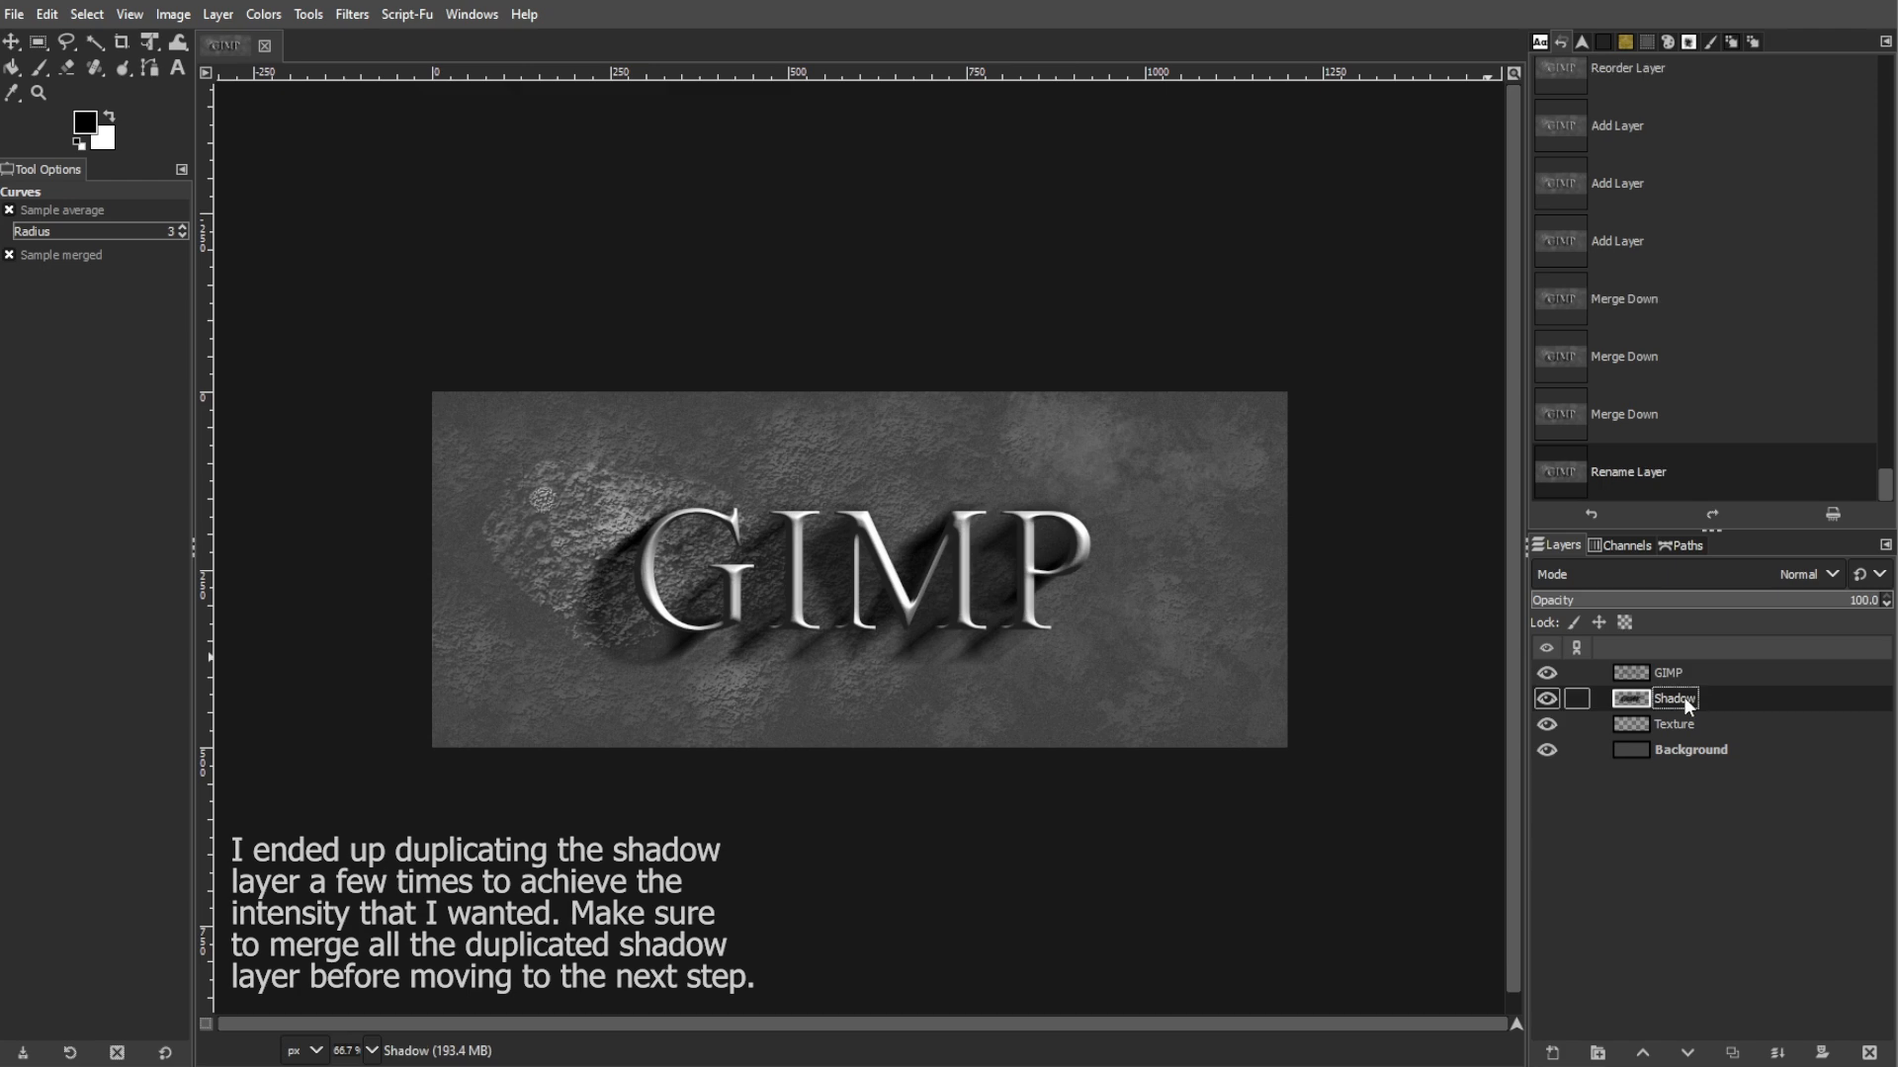
key(Return)
key(m)
drag(997, 593, 994, 604)
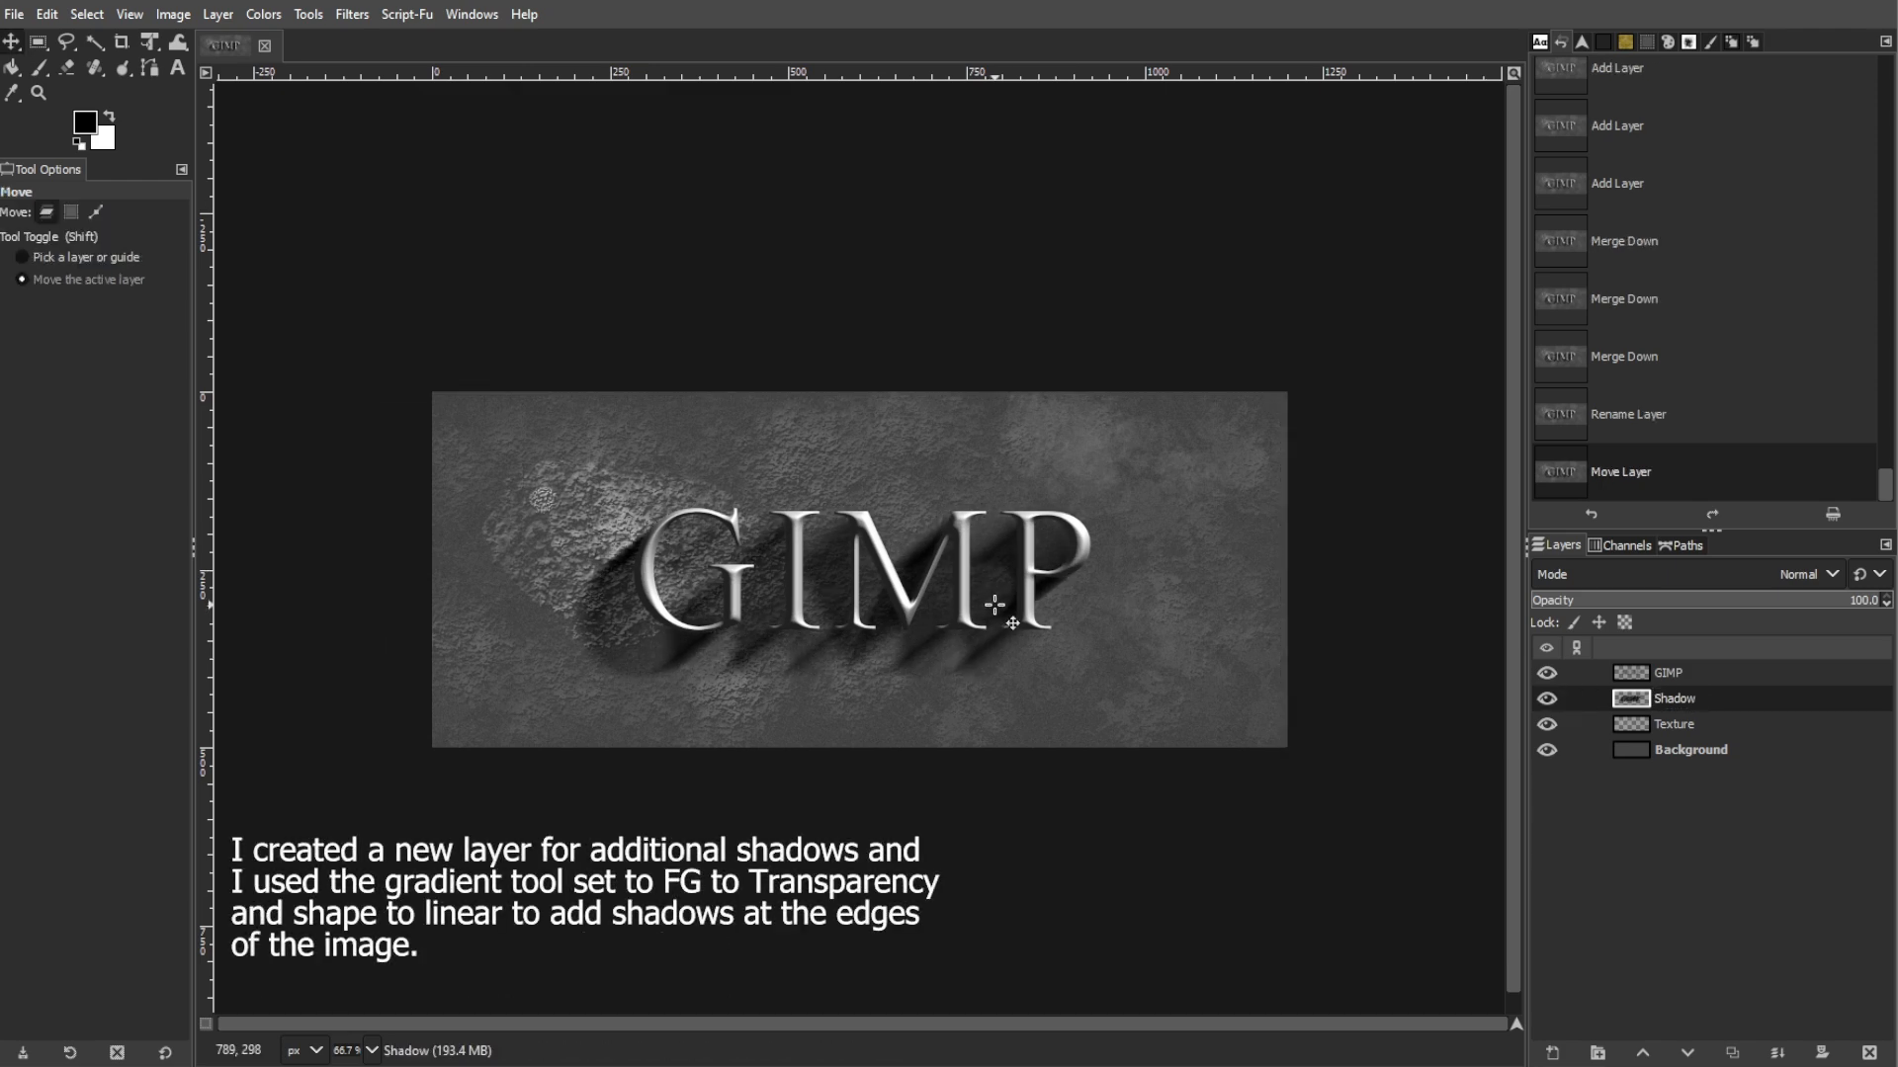
- Add a new layer named New above the Shadow layer
click(1553, 1053)
drag(1542, 519, 1322, 288)
text(New)
key(Return)
- Set up the Gradient tool with the FG to Transparent gradient and the Linear shape
right_click(12, 69)
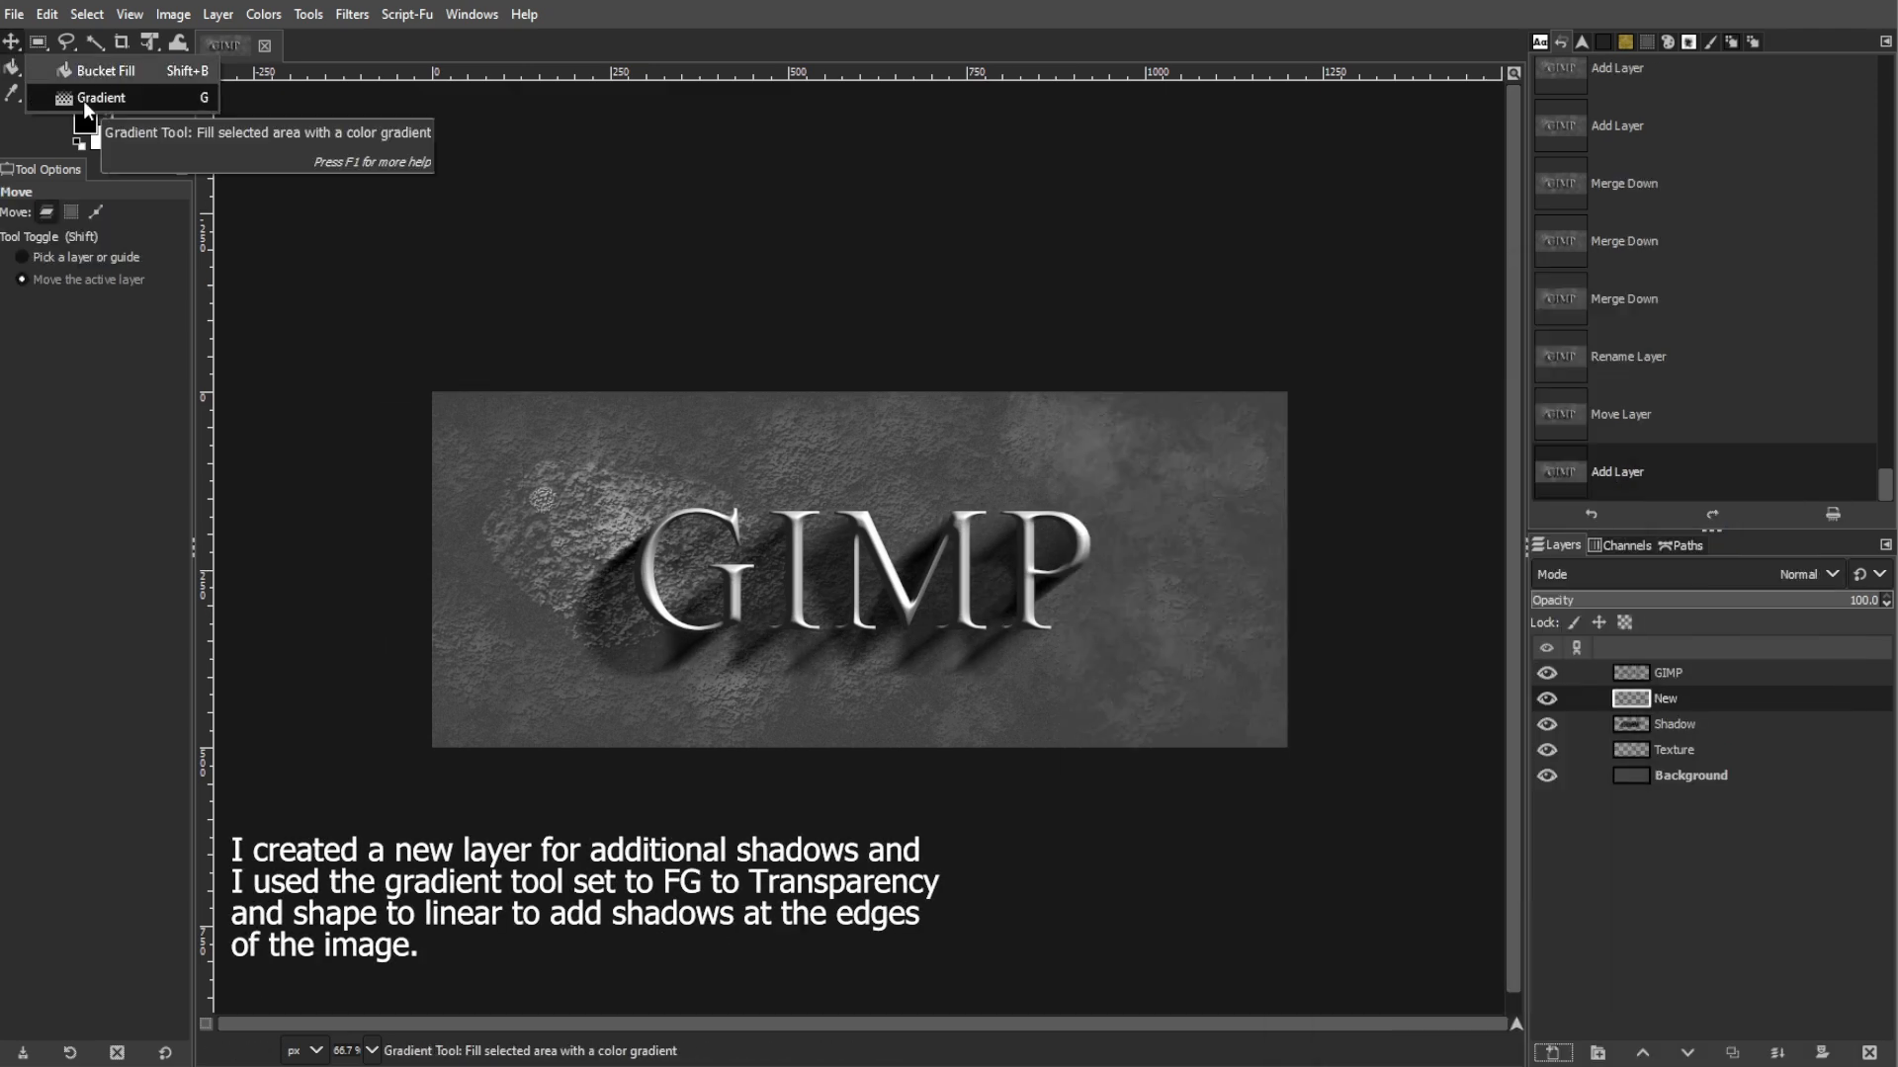
click(83, 103)
click(19, 276)
click(50, 534)
click(111, 350)
click(98, 410)
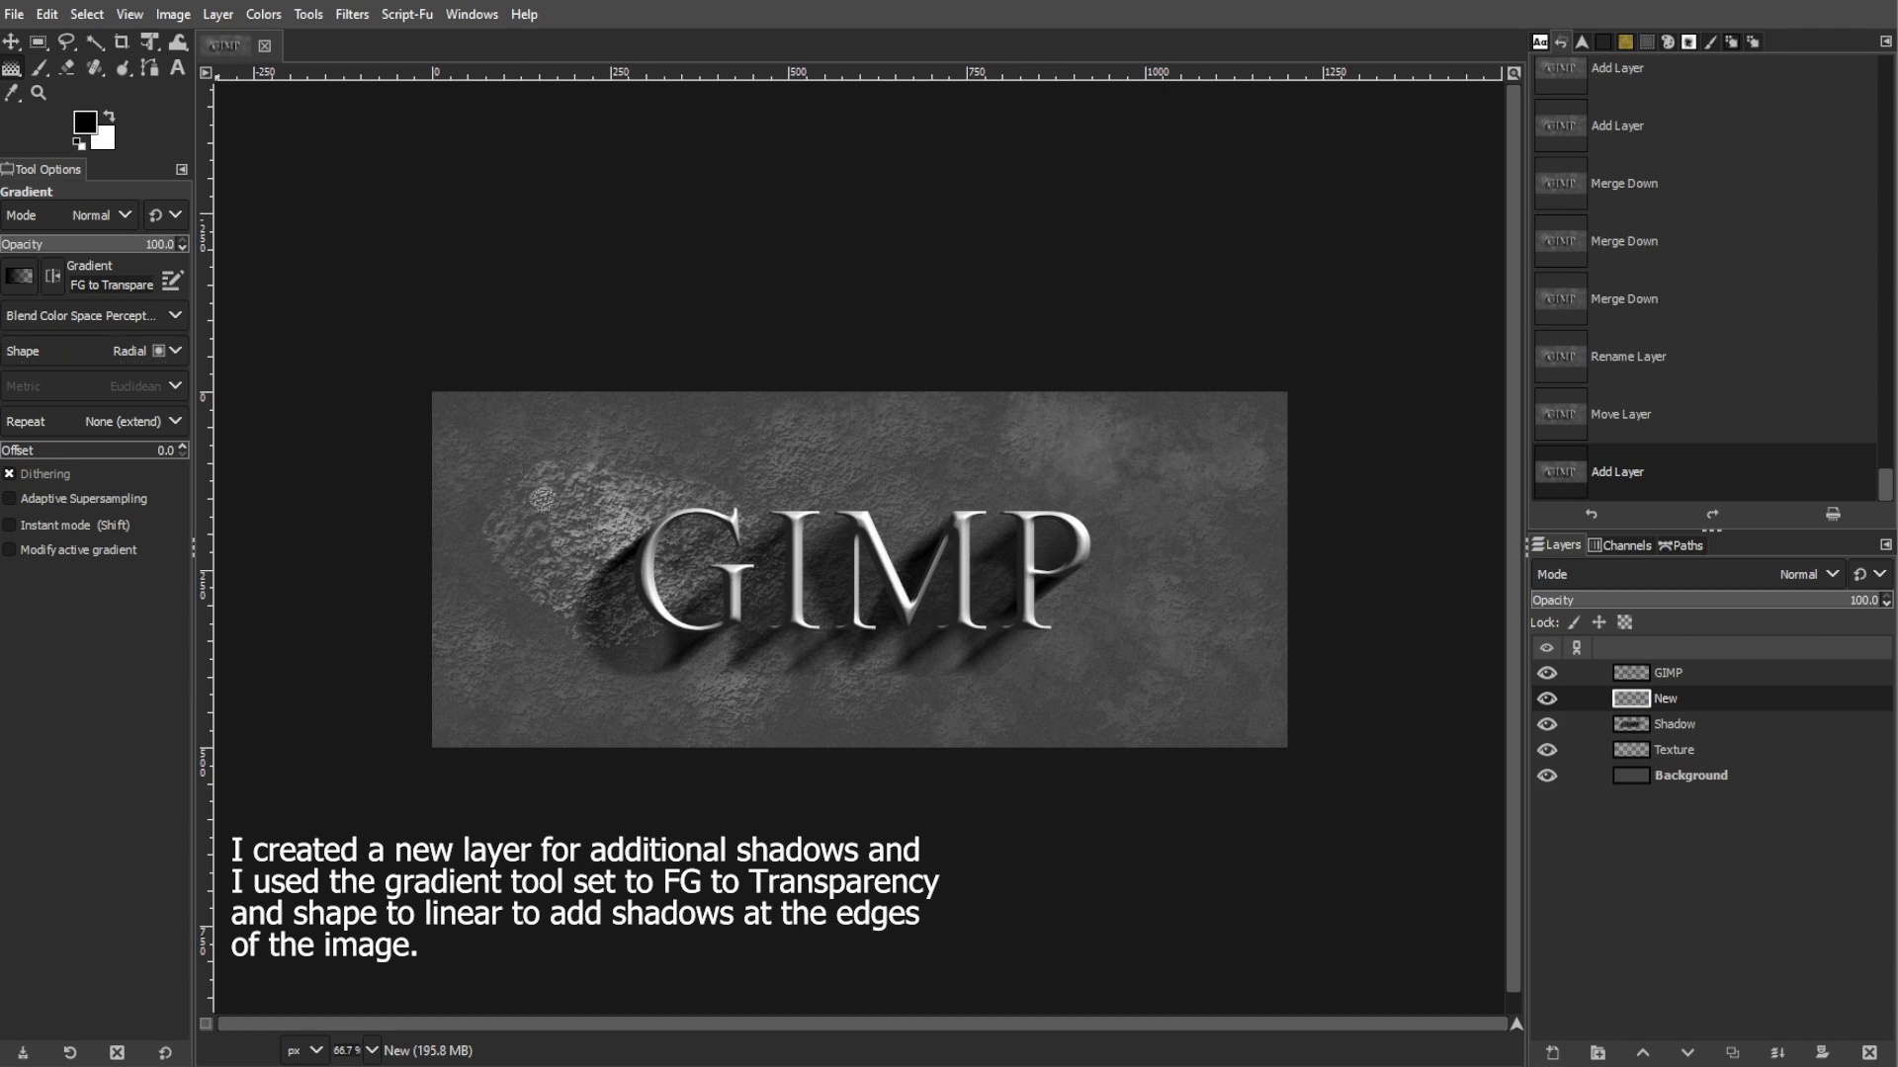
click(111, 351)
click(46, 380)
- Draw black gradients inward from the image's upper-right and lower-left corners on the New layer
drag(1295, 386, 1111, 508)
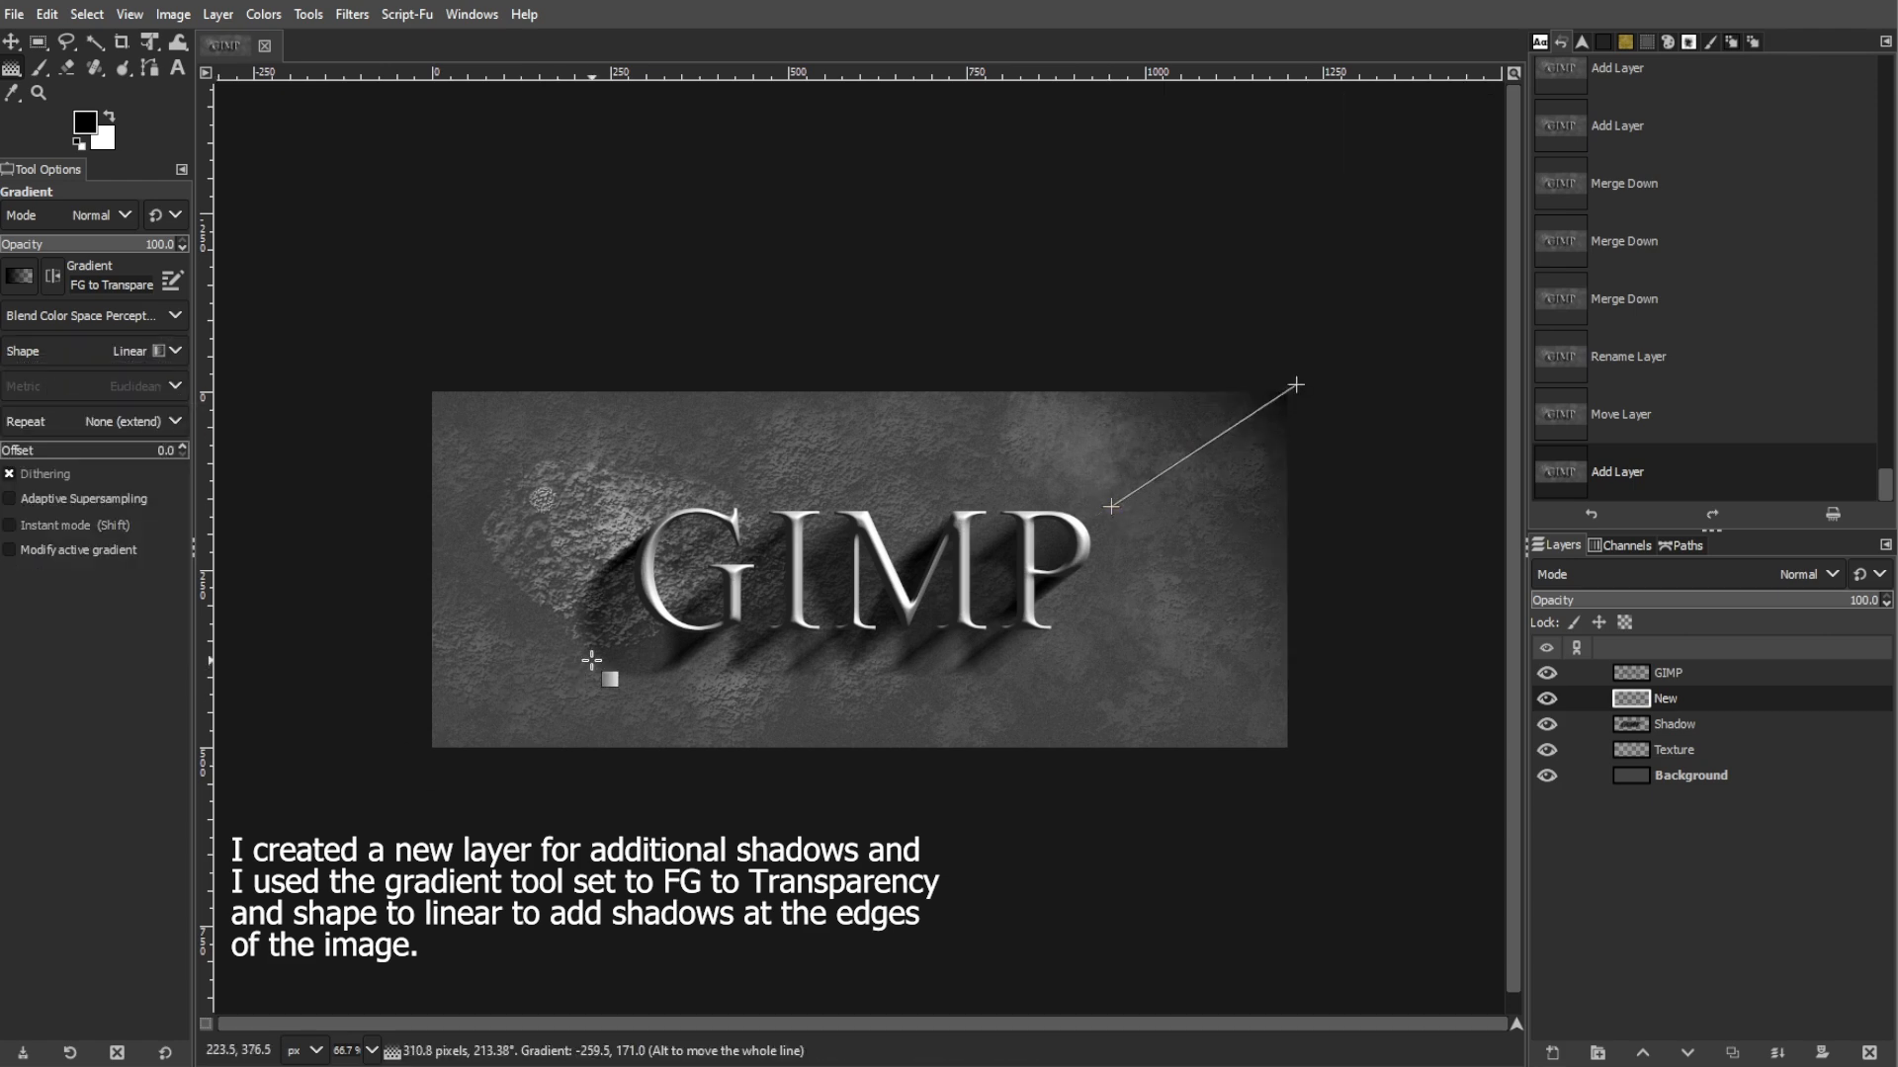
drag(414, 775, 900, 532)
key(Return)
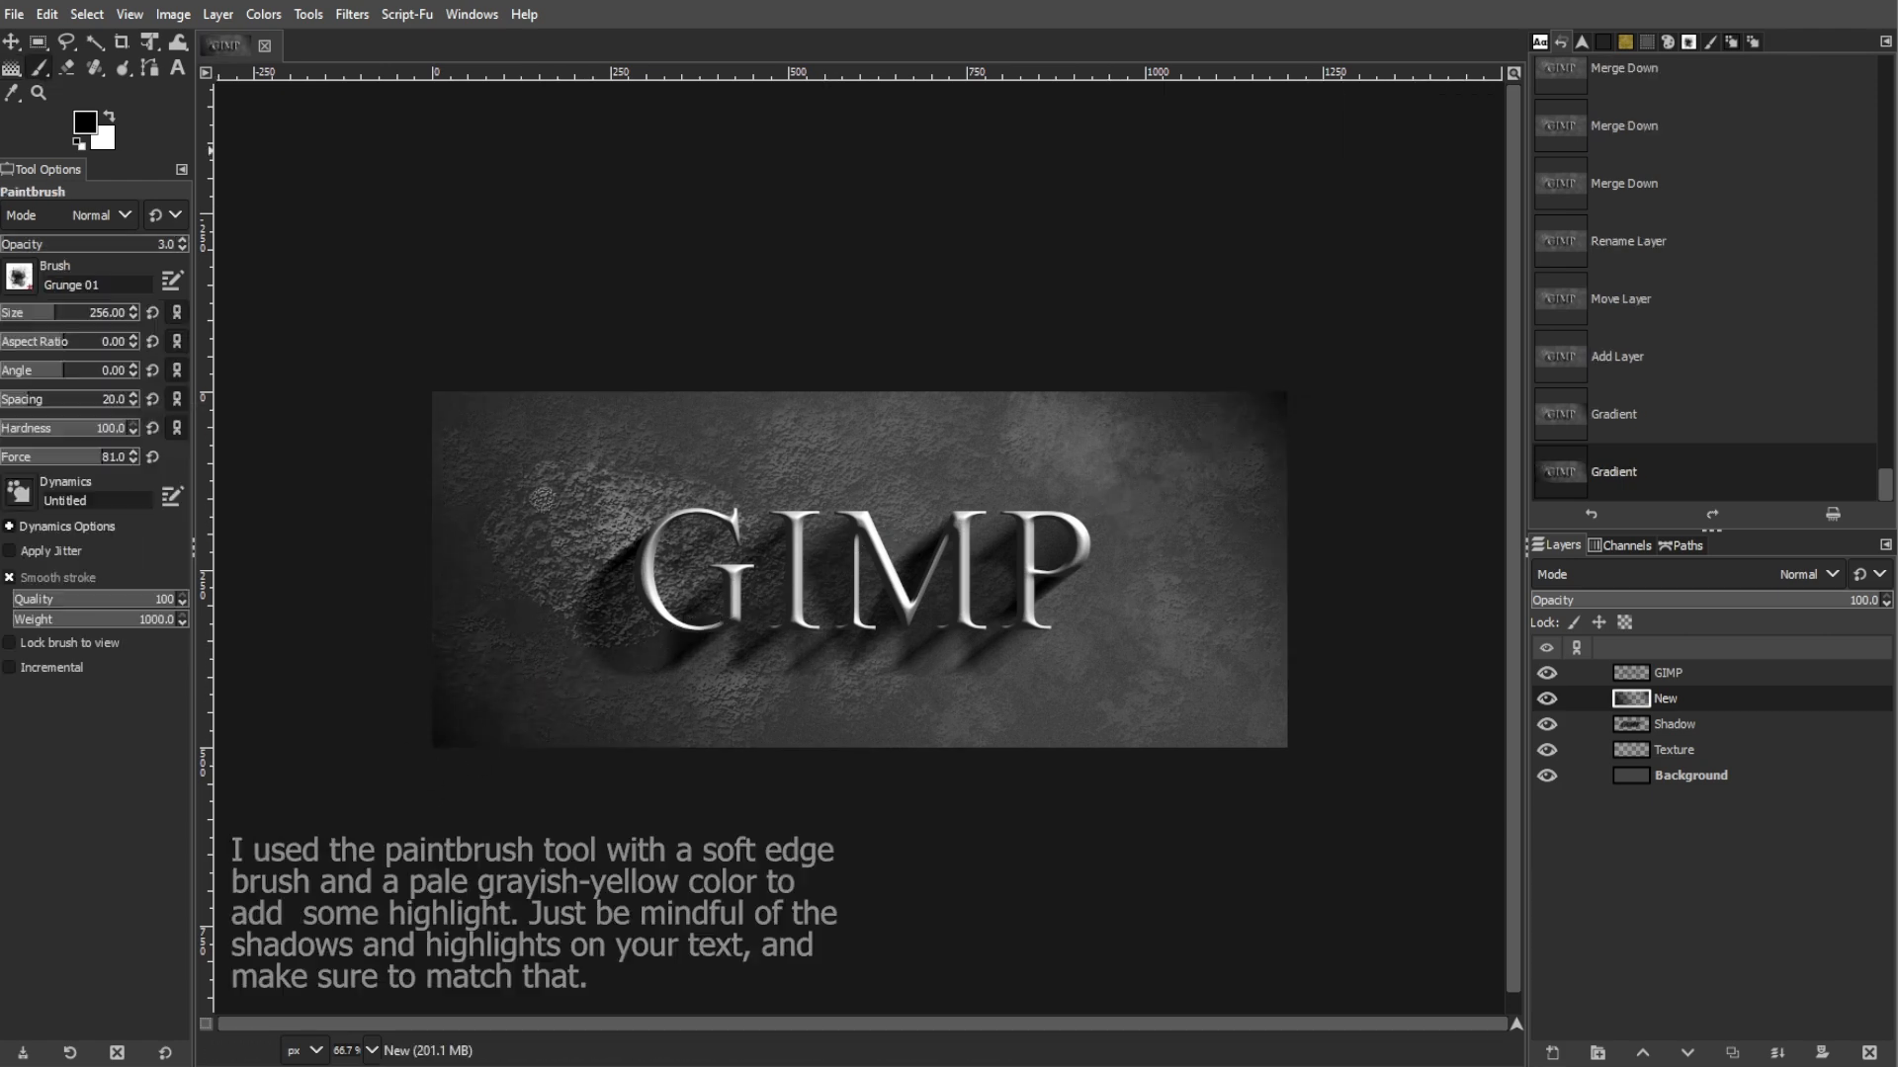
- Paint pale greyish-yellow highlights on the New layer using a large soft-edged brush with reduced spacing
click(19, 277)
click(73, 334)
drag(75, 313, 126, 314)
drag(49, 400, 5, 400)
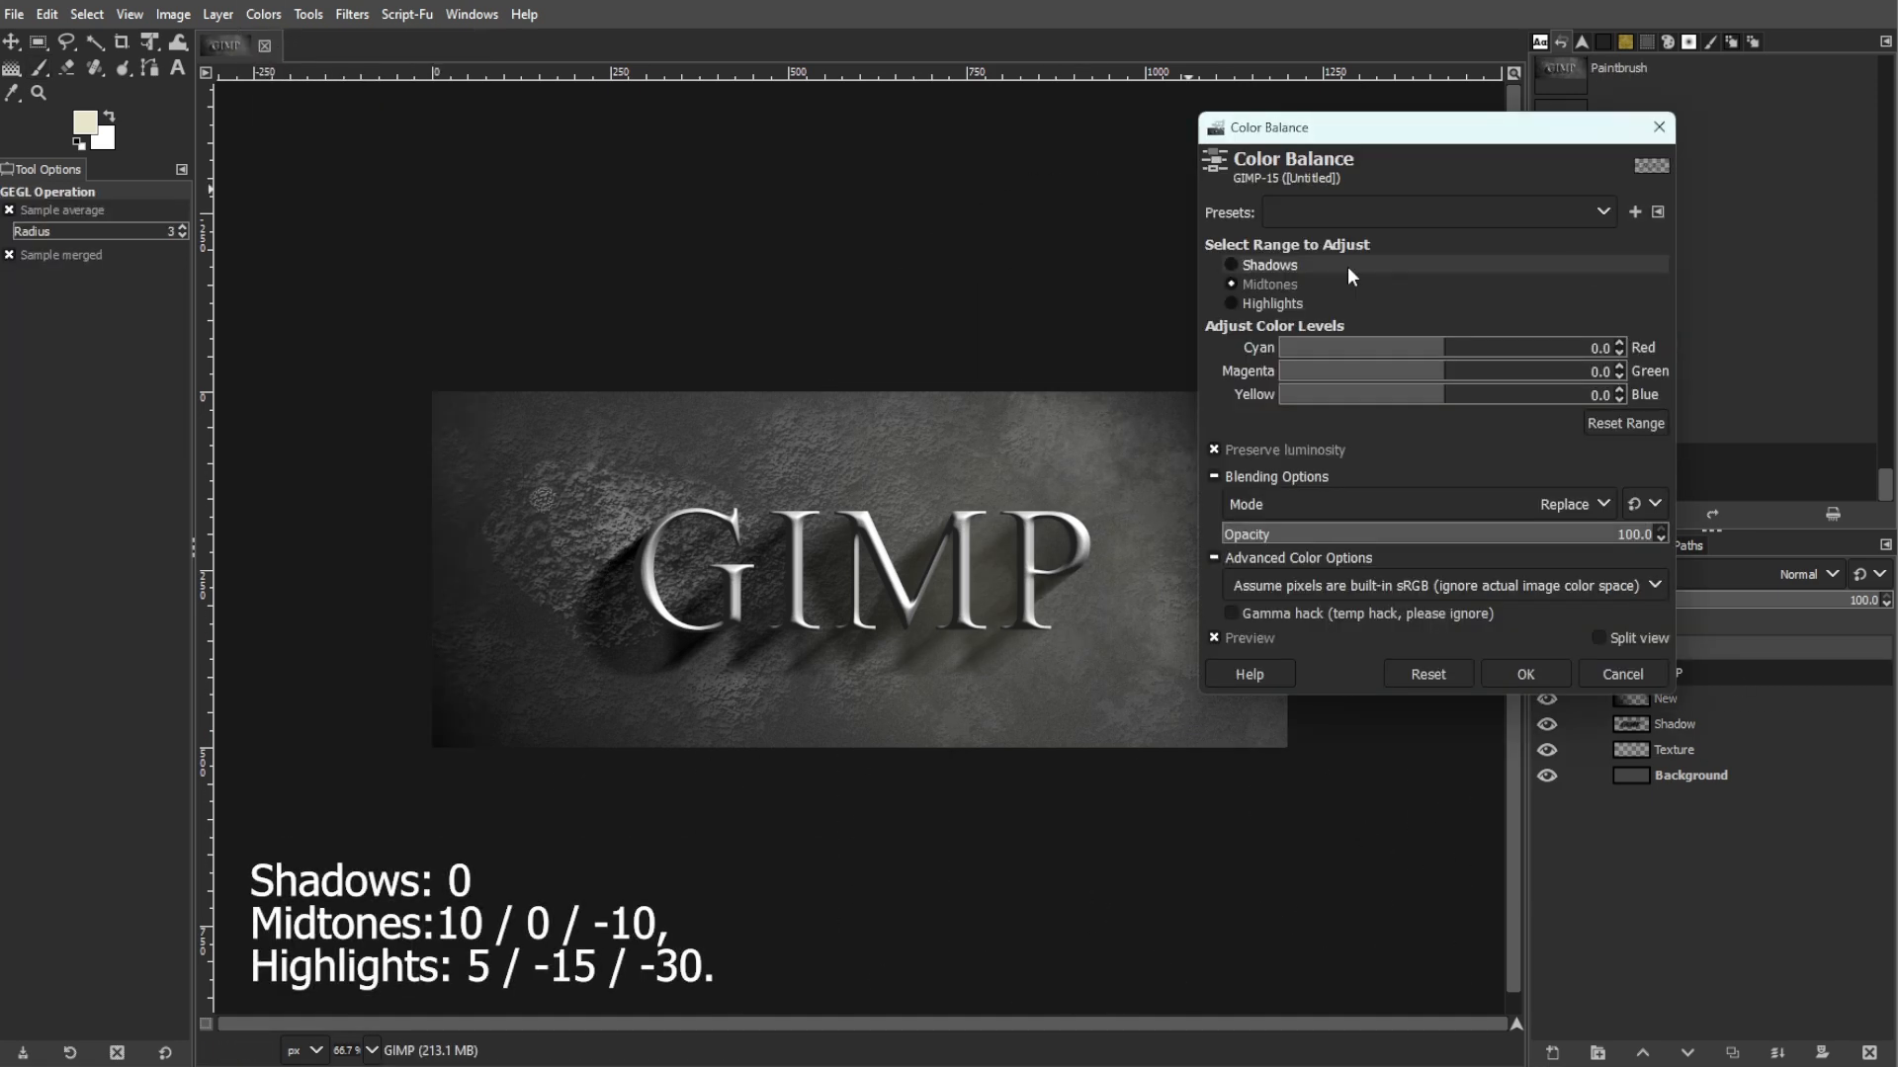
- Apply Color Balance to the GIMP layer with midtones 10, 0, -10 and highlights 5, -15, -30
click(1587, 347)
text(10)
key(Tab)
key(Tab)
text(-10)
click(1286, 306)
click(1588, 347)
text(5)
key(Tab)
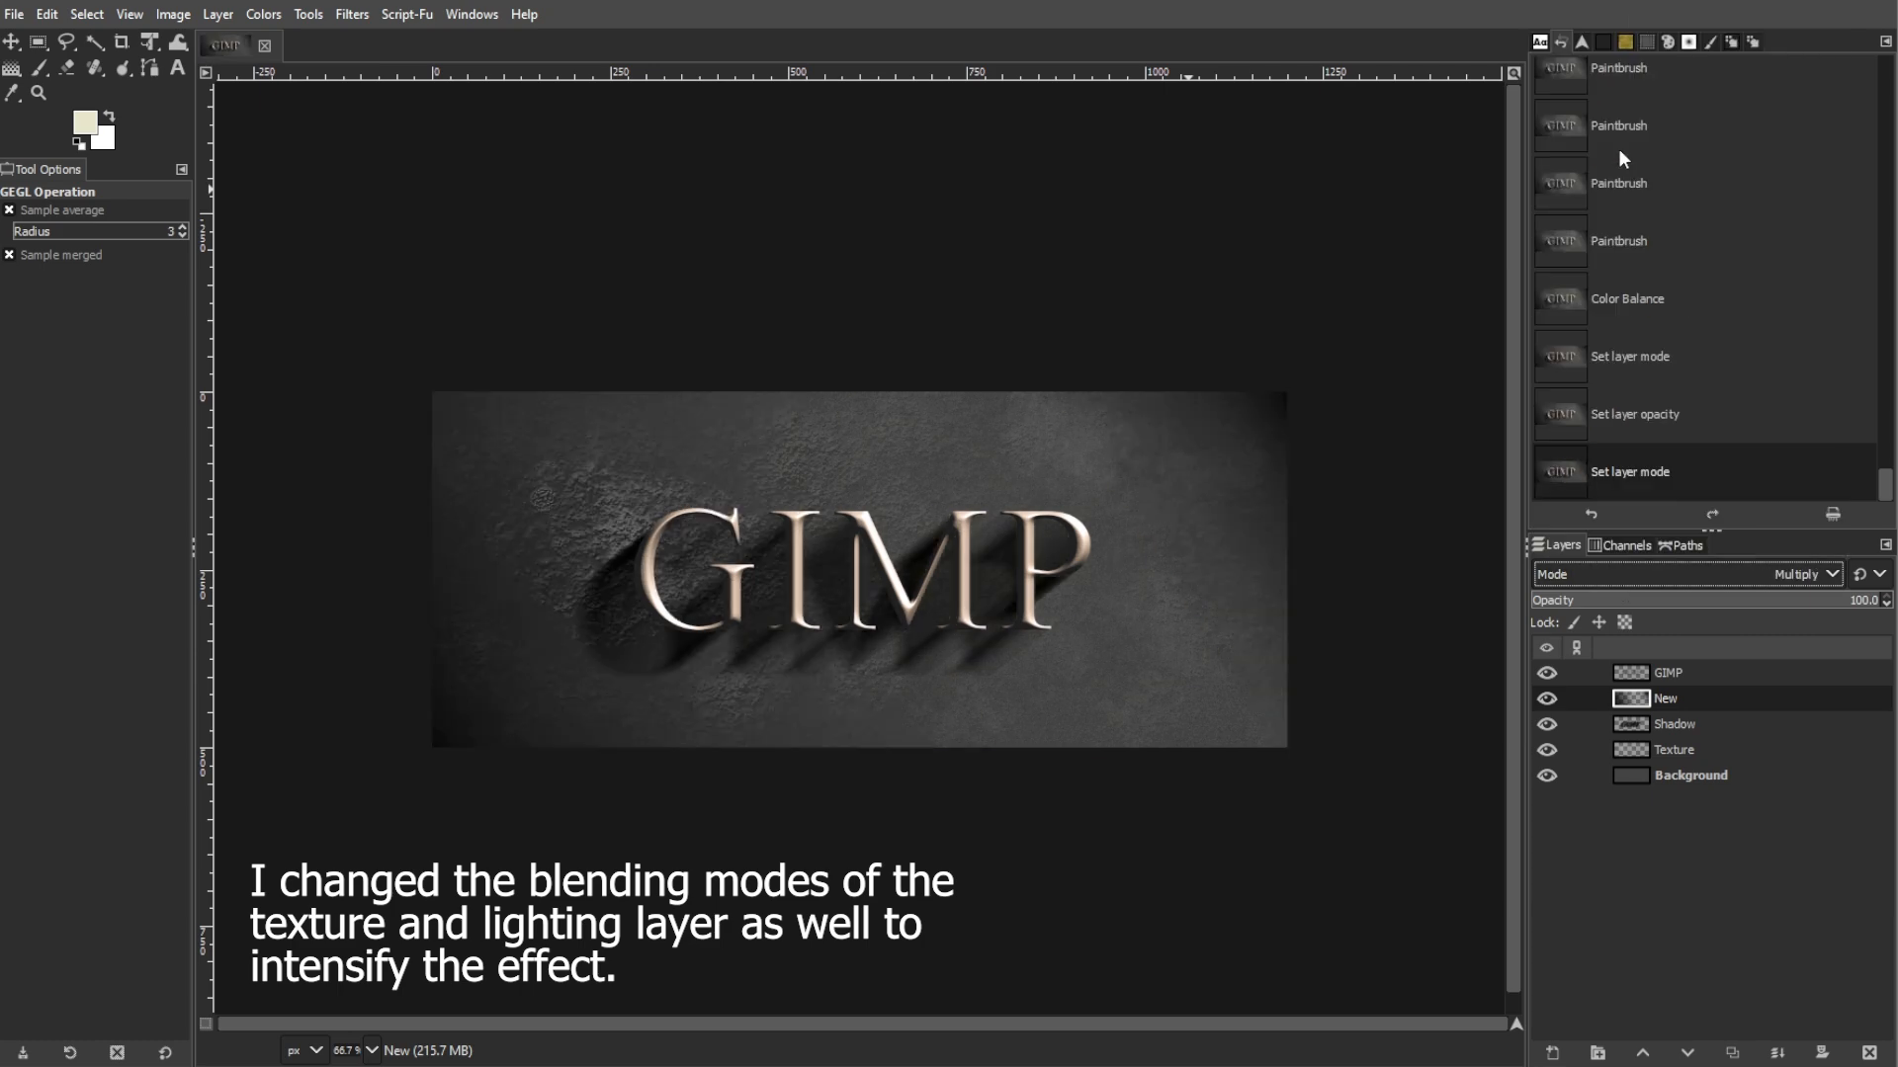
- Try out blending modes for the New layer and set it to Linear light
key(Down)
key(Down)
key(Down)
key(Down)
key(Down)
key(Down)
key(Down)
key(Down)
key(Down)
key(Down)
key(Down)
key(Down)
key(Down)
key(Down)
key(Down)
key(Down)
key(Down)
key(Down)
key(Down)
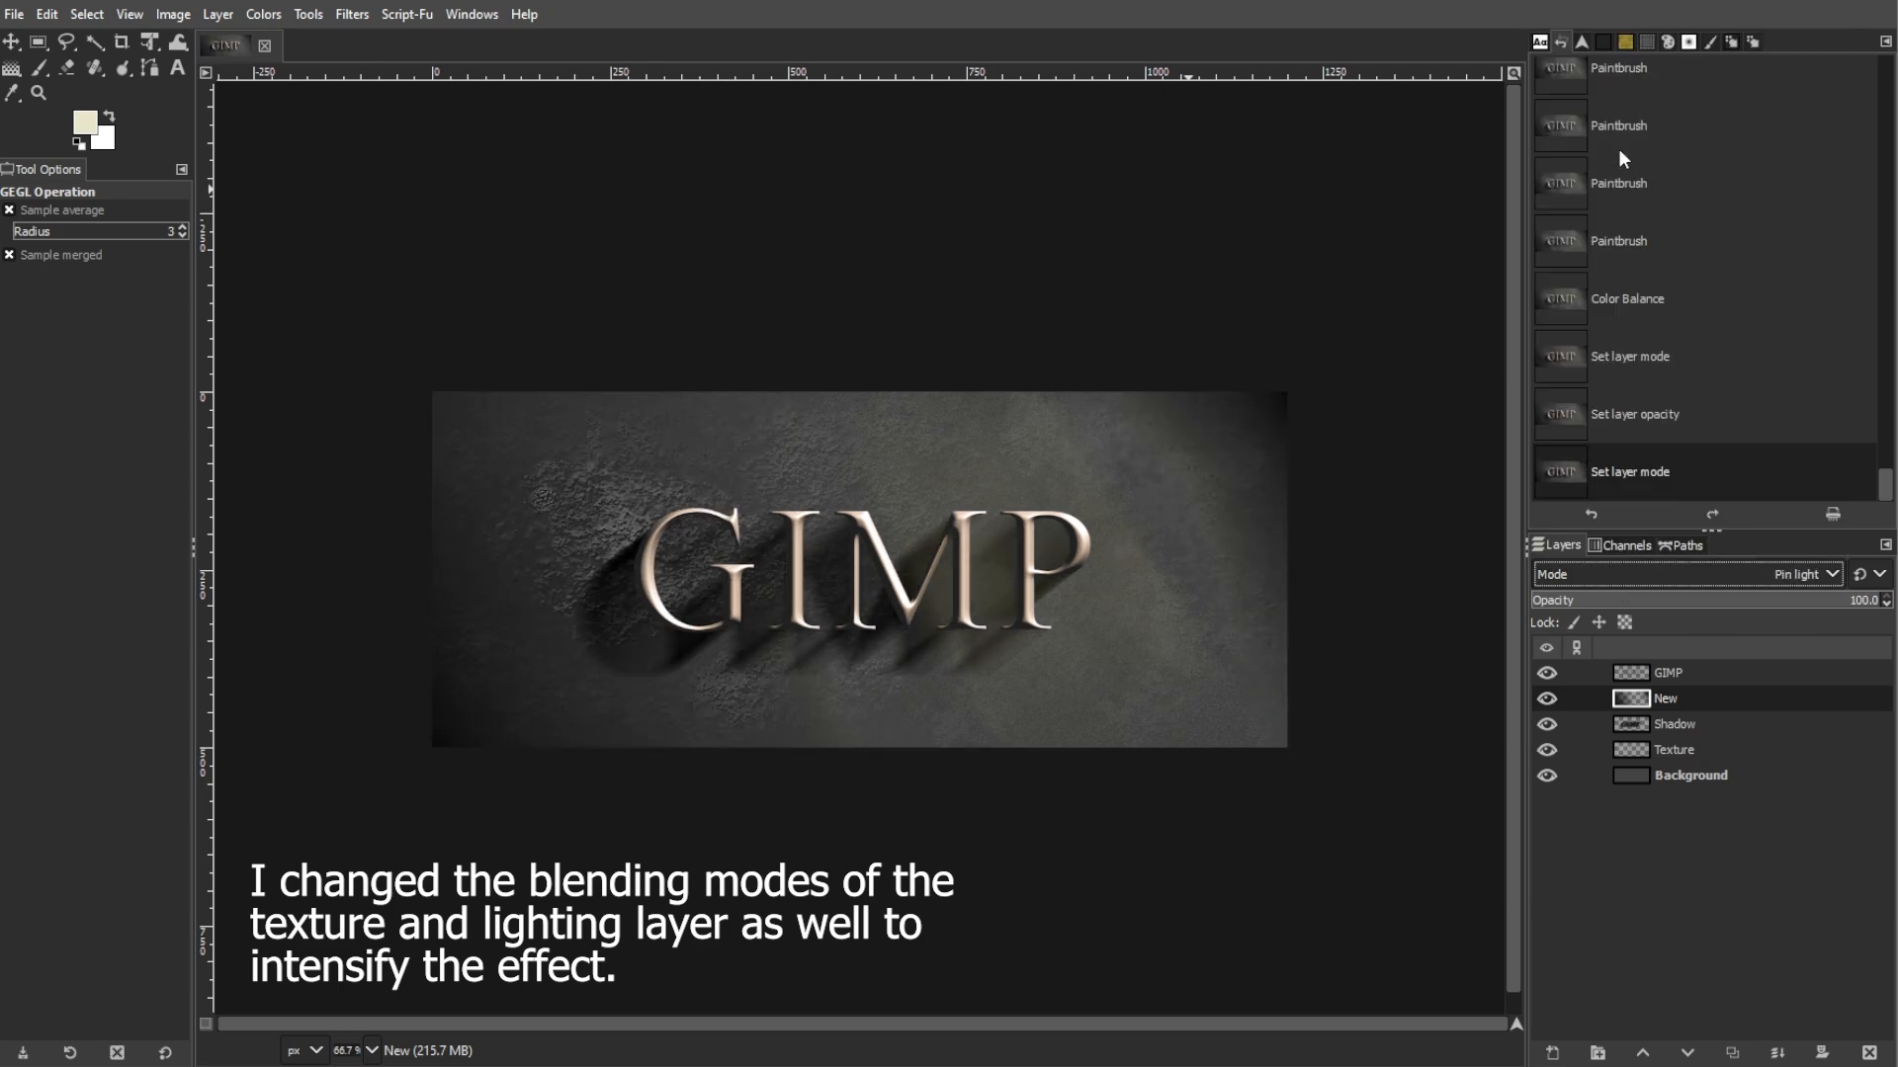
key(Up)
key(Up)
key(Up)
key(Up)
key(Up)
key(Up)
key(Up)
key(Up)
key(Up)
key(Up)
key(Up)
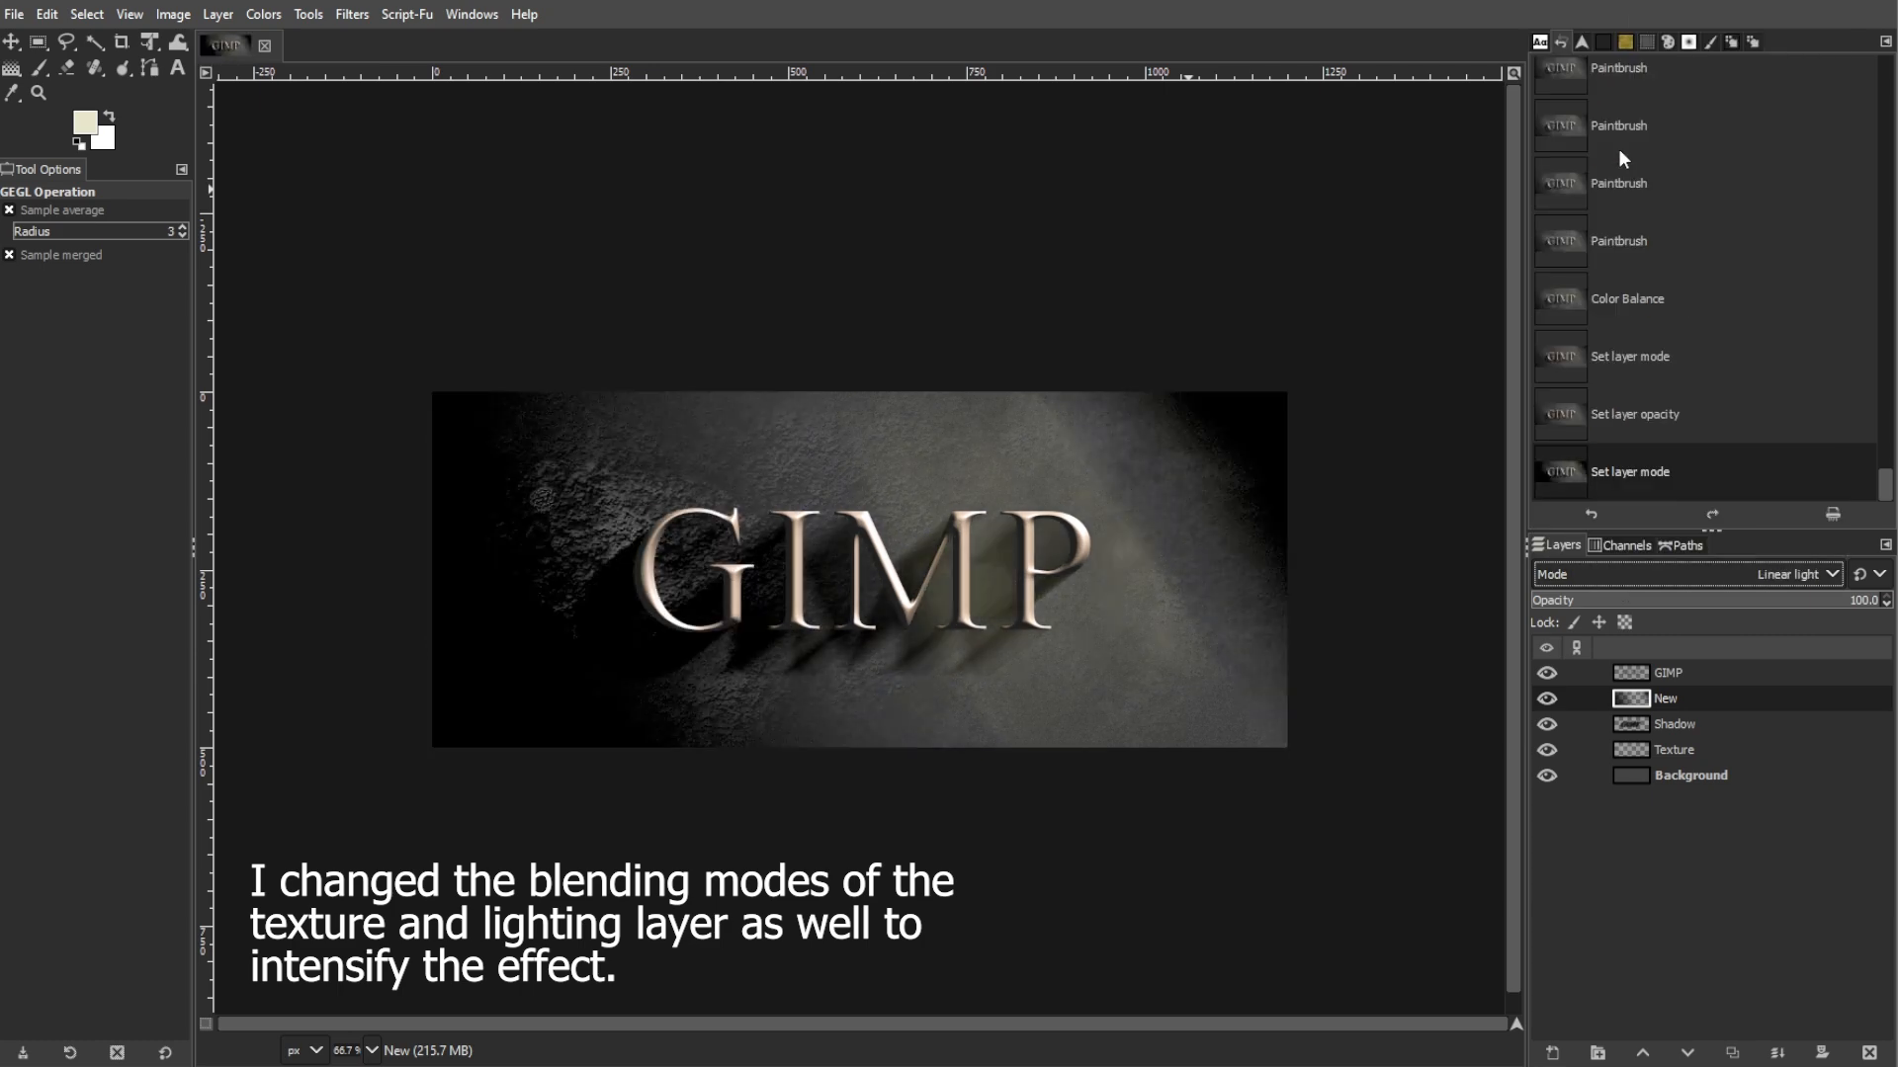
click(14, 43)
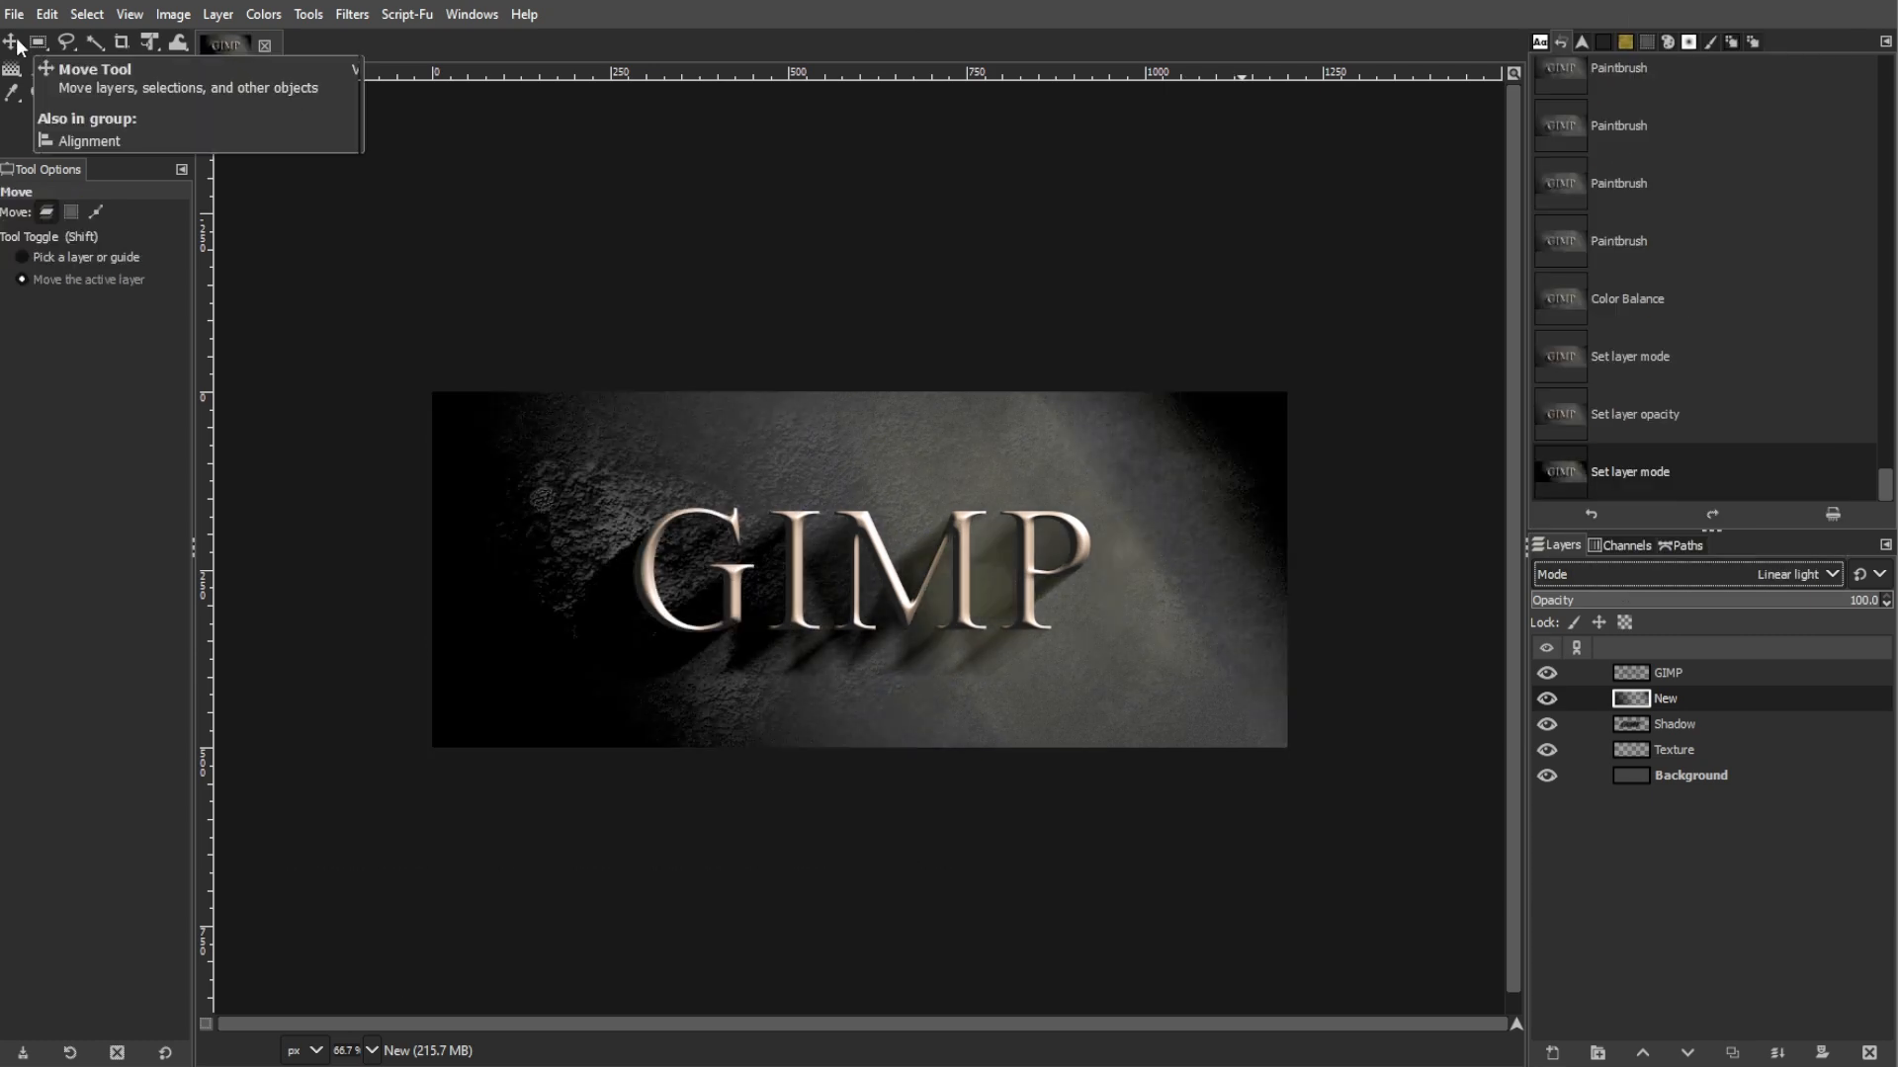